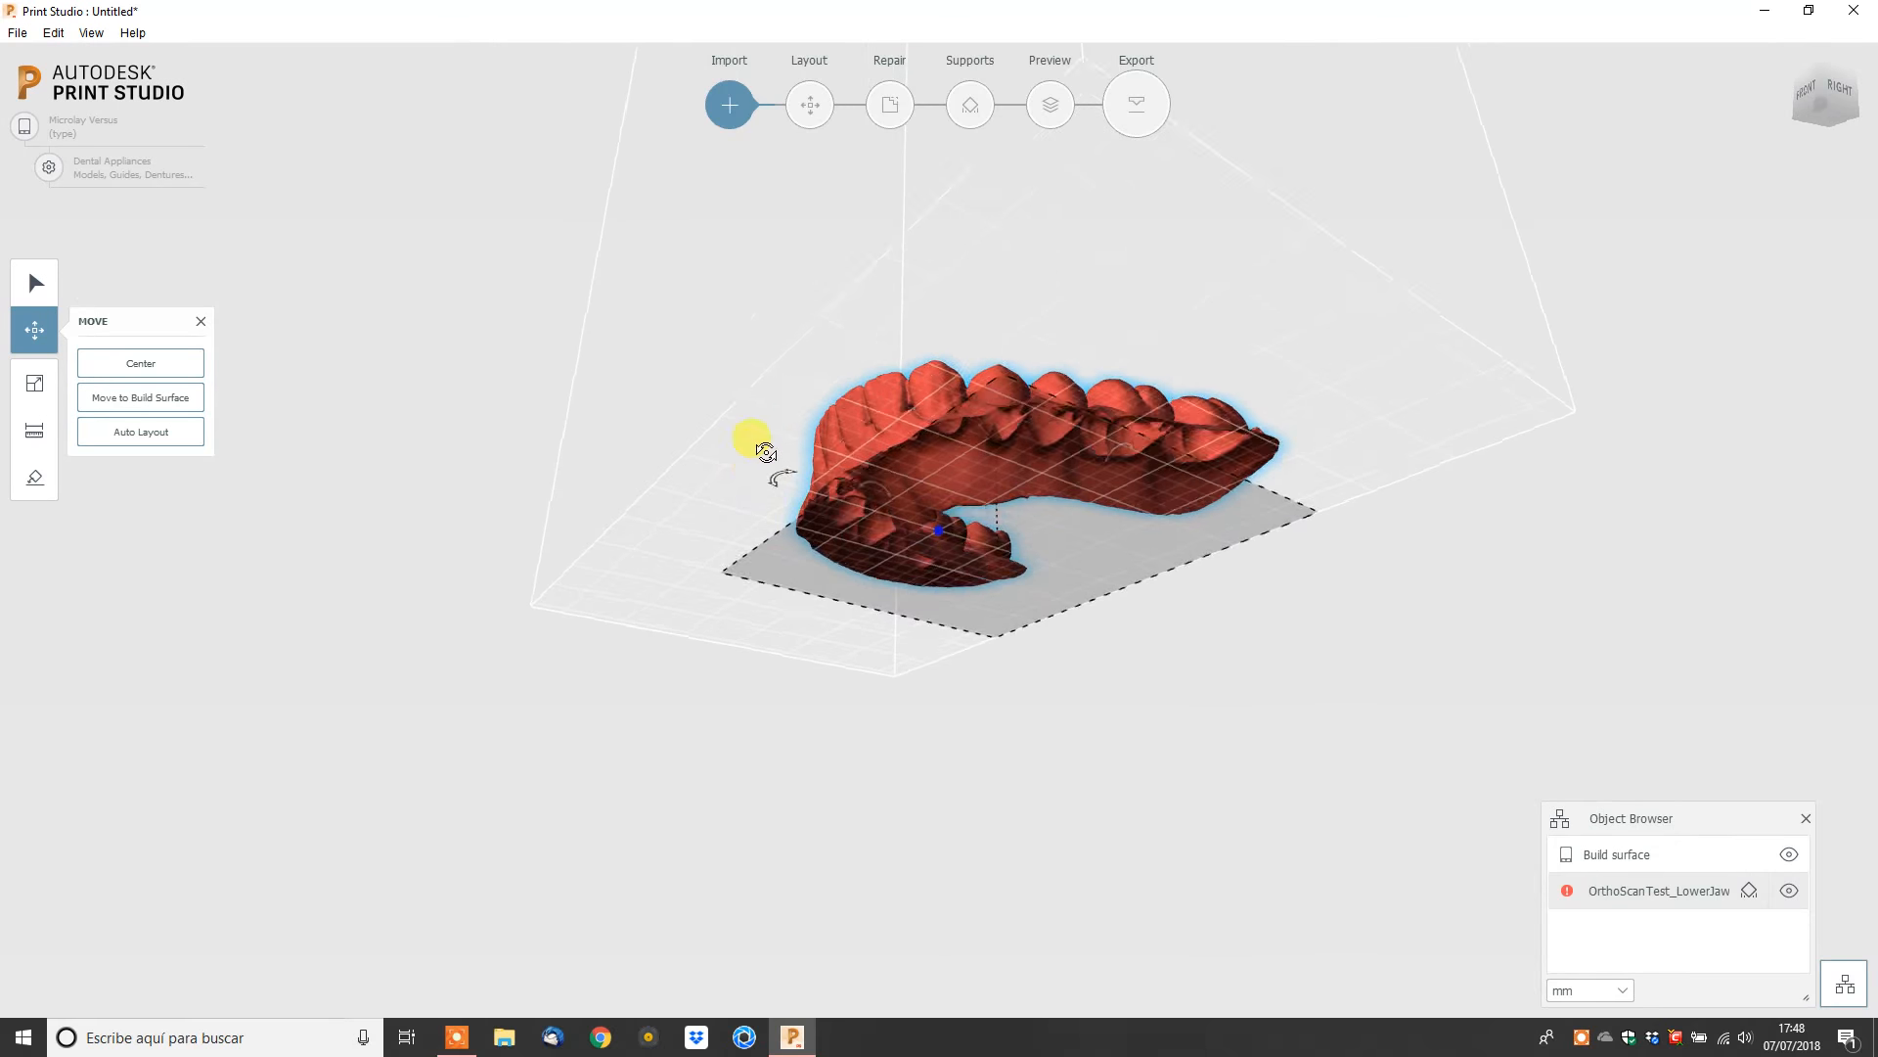
Run the geometry analysis on the OrthoScanTest_LowerJaw model and repair its hole automatically.
scroll(969, 423, up, 3)
scroll(968, 420, up, 4)
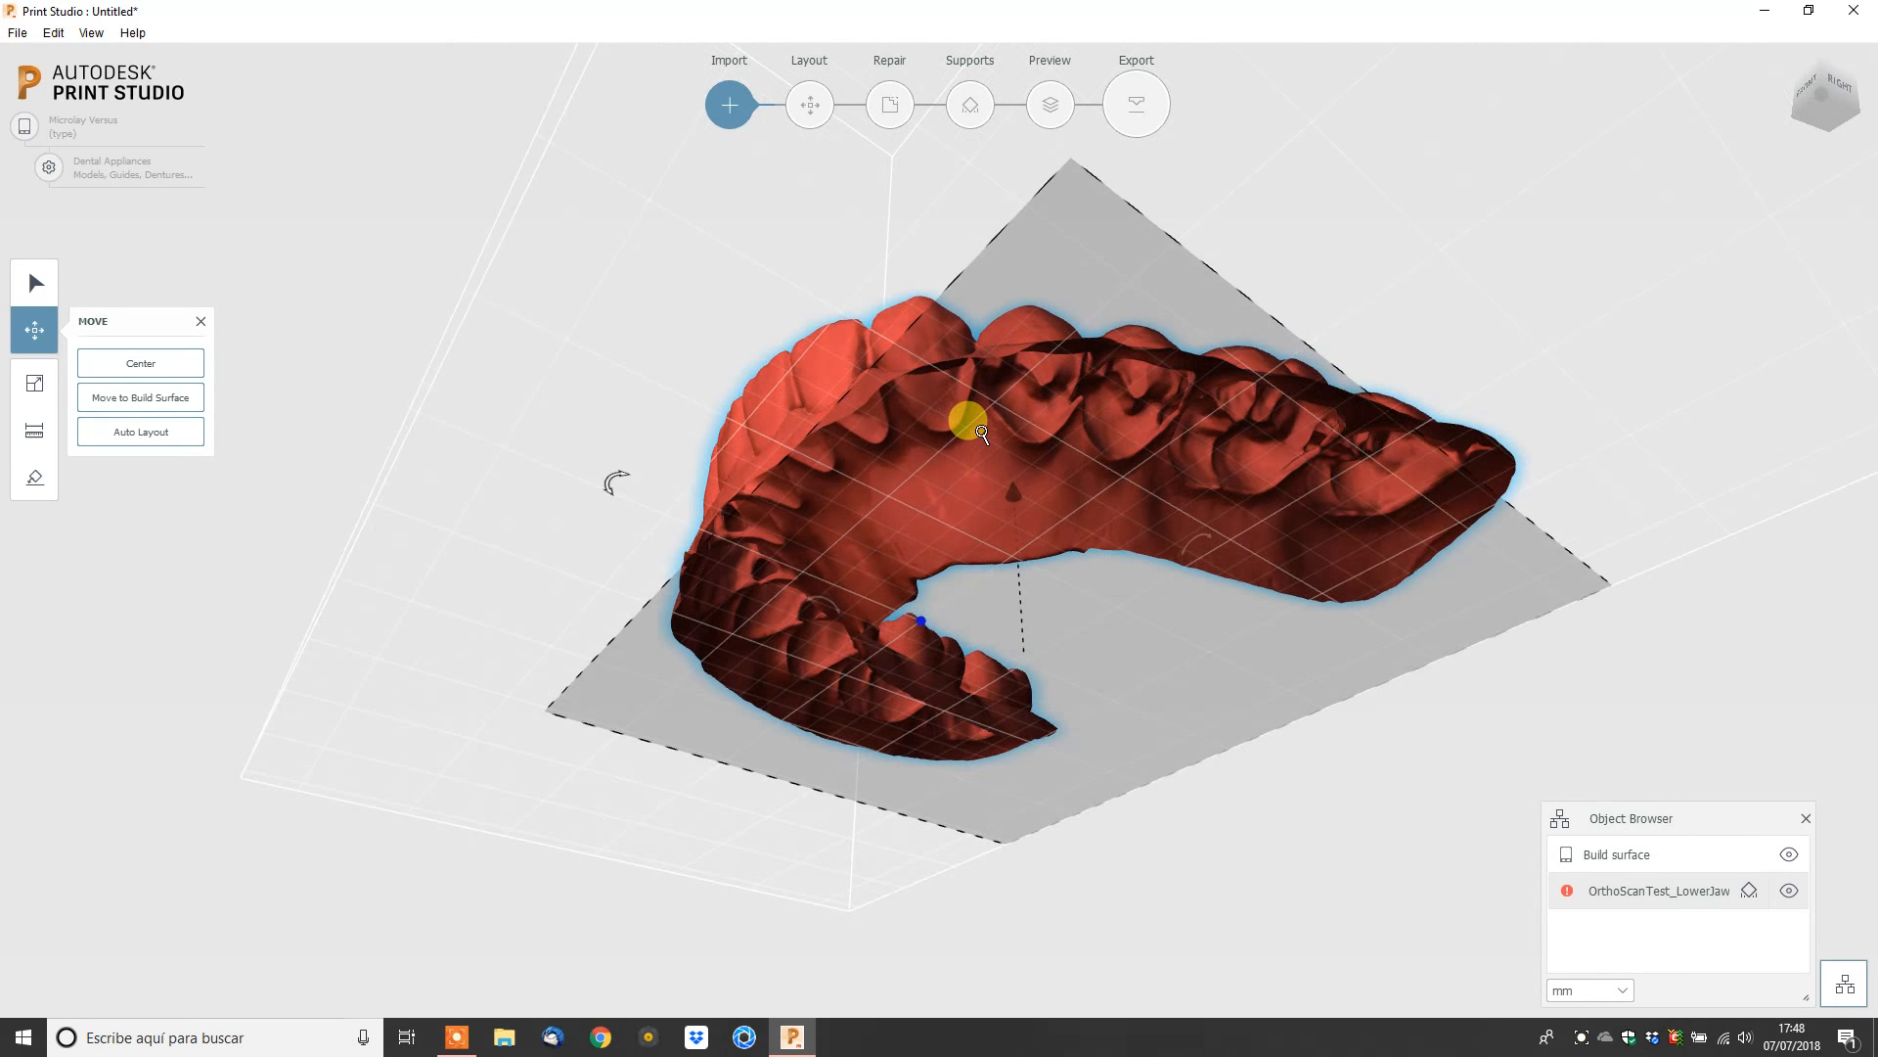
right_drag(959, 472, 1266, 629)
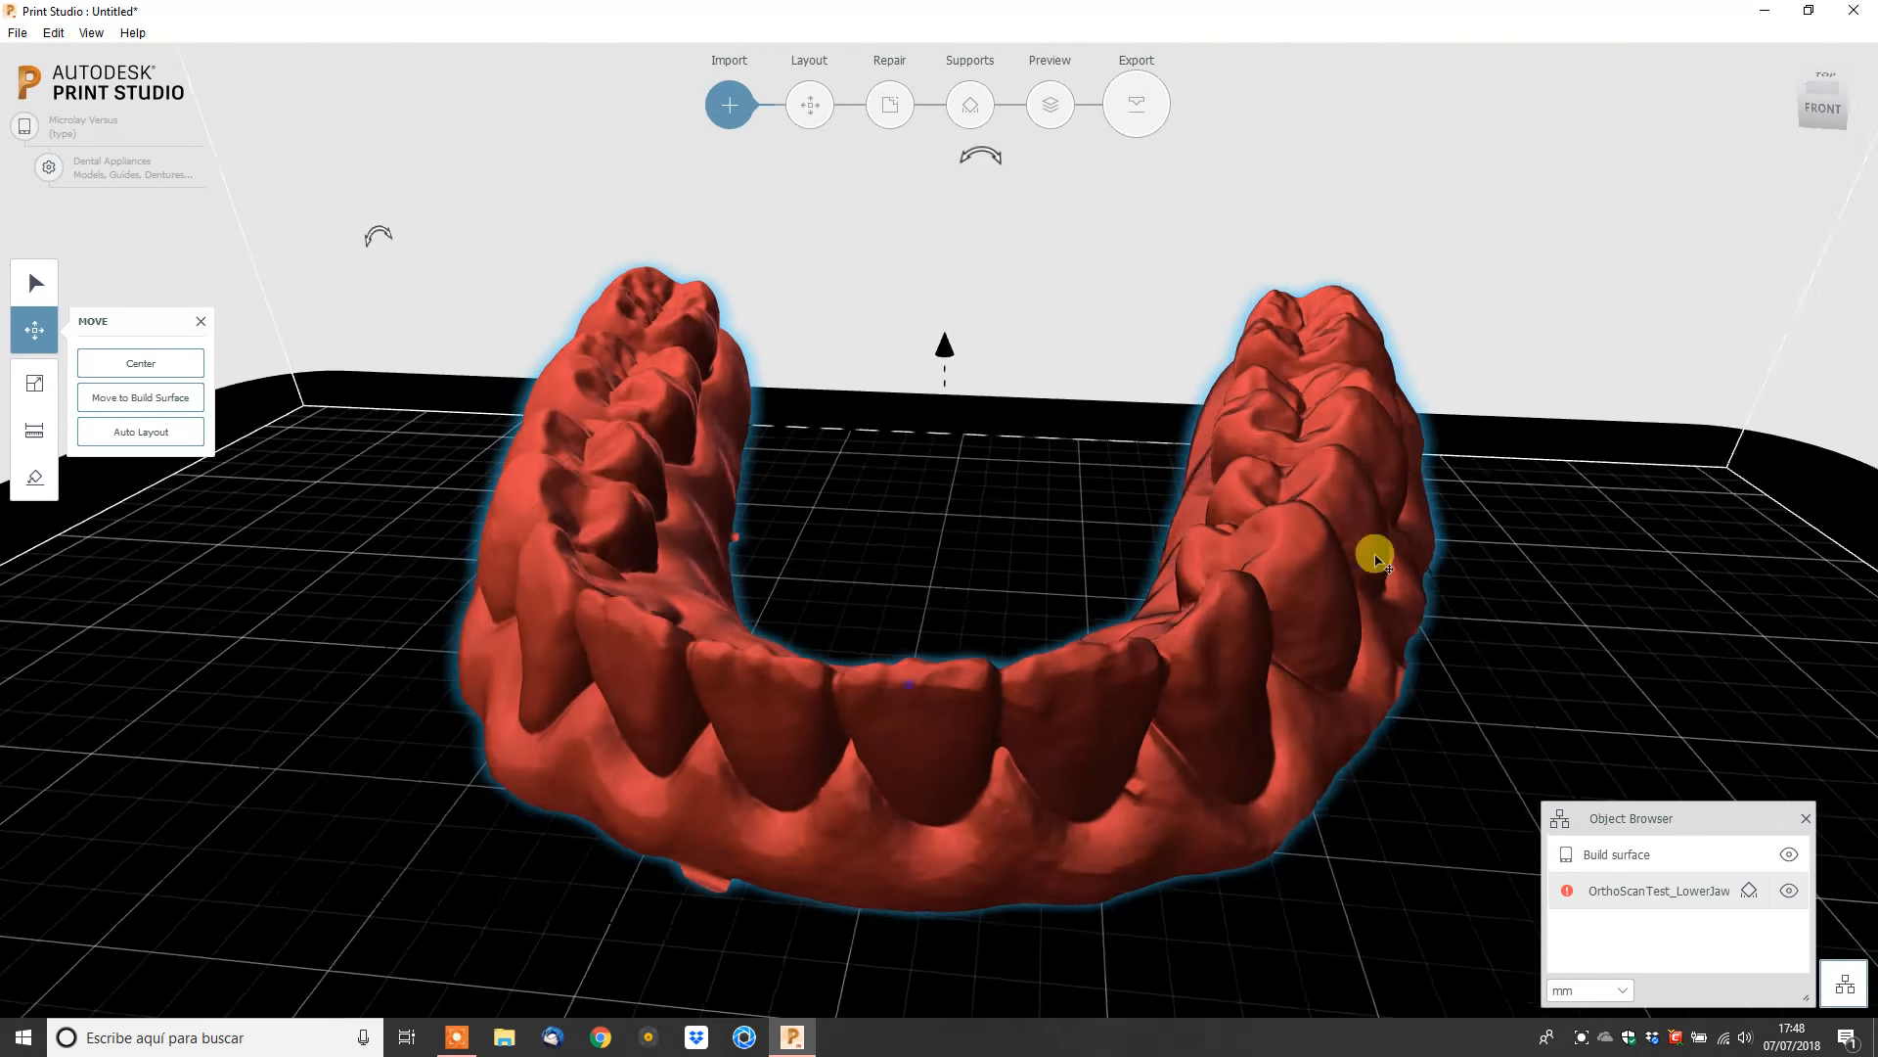
click(1818, 104)
click(1793, 56)
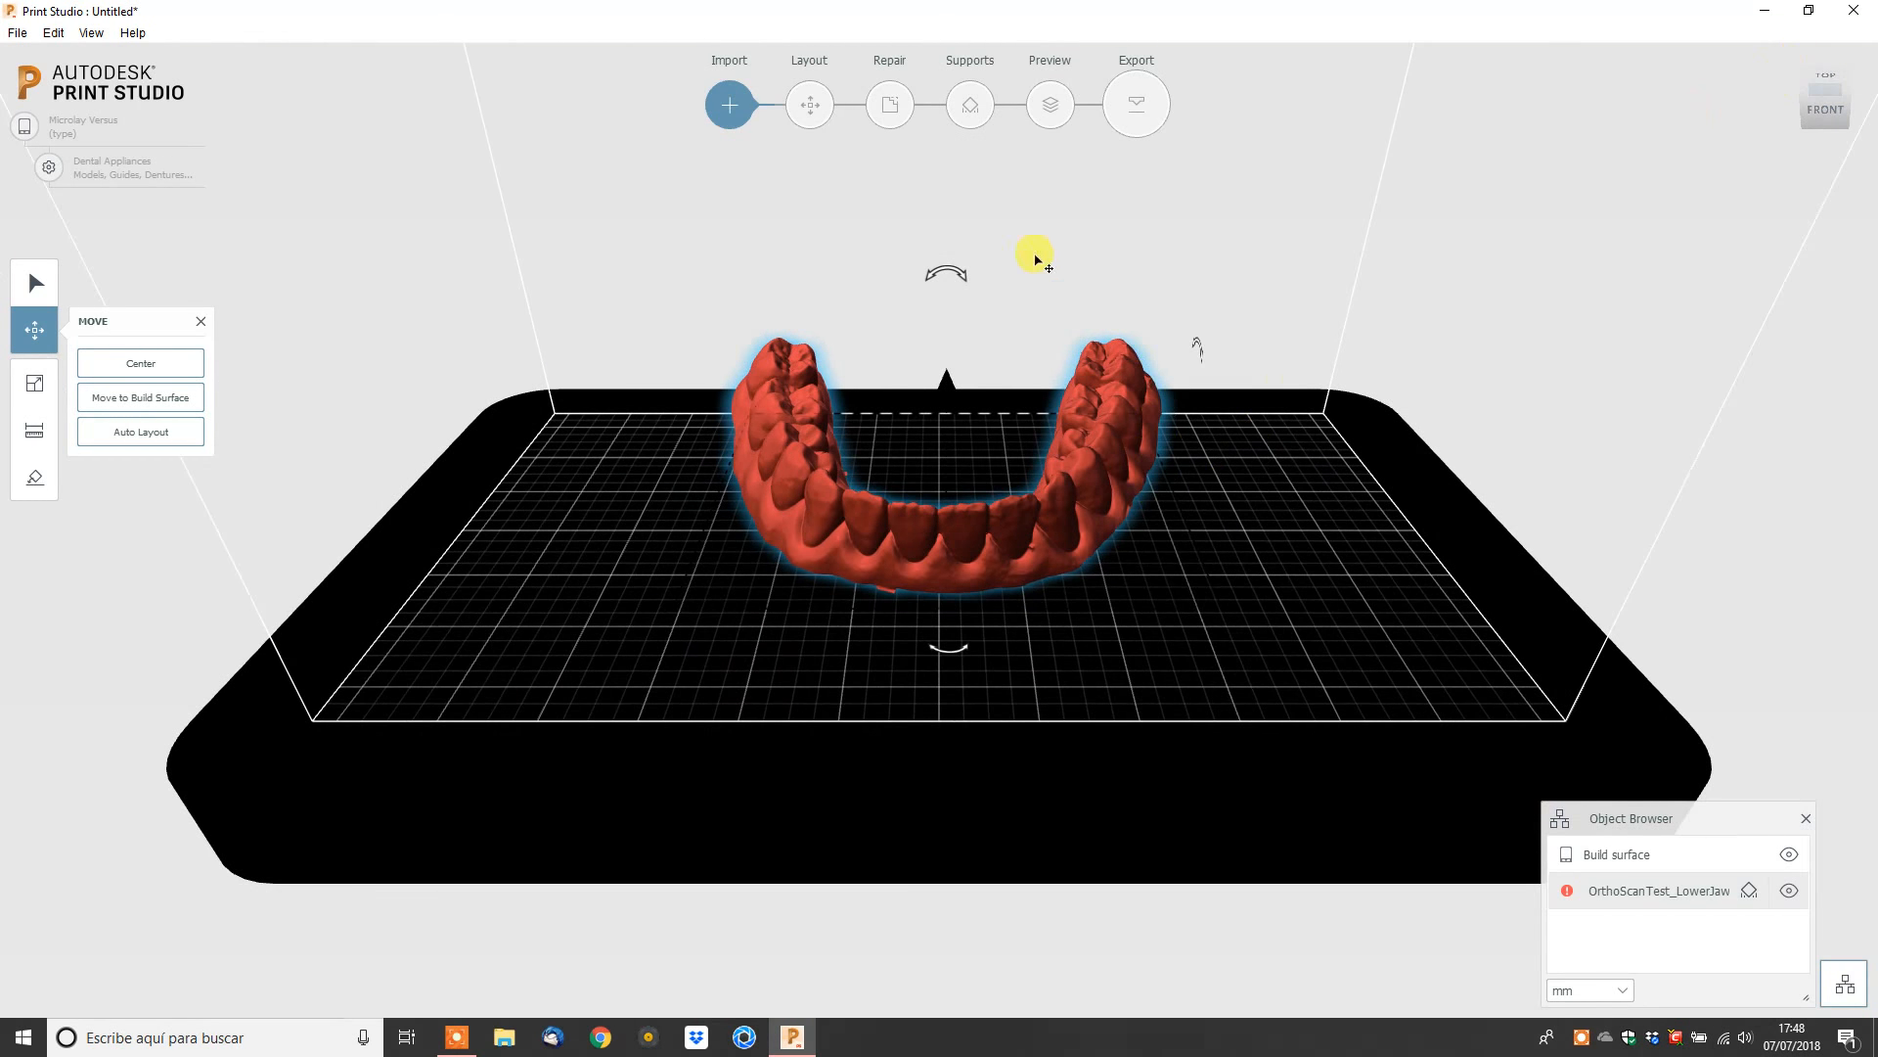
click(898, 113)
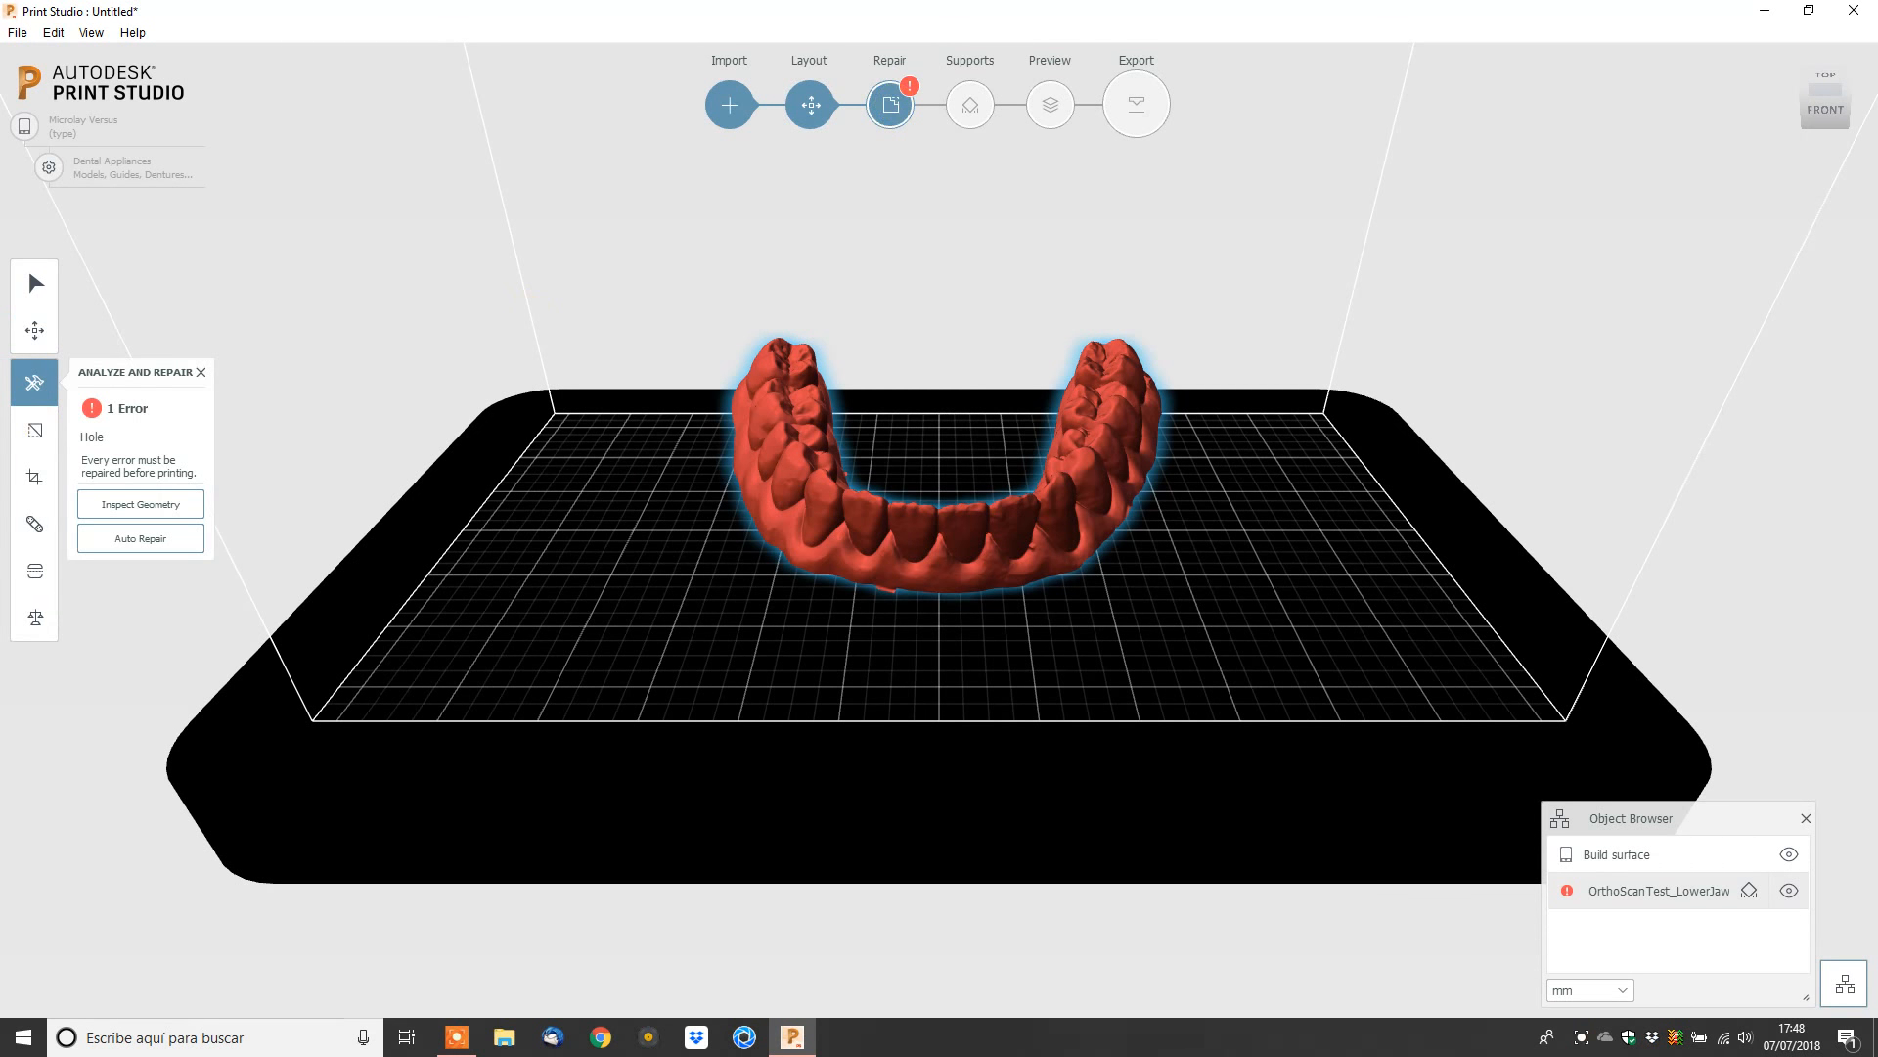
click(143, 505)
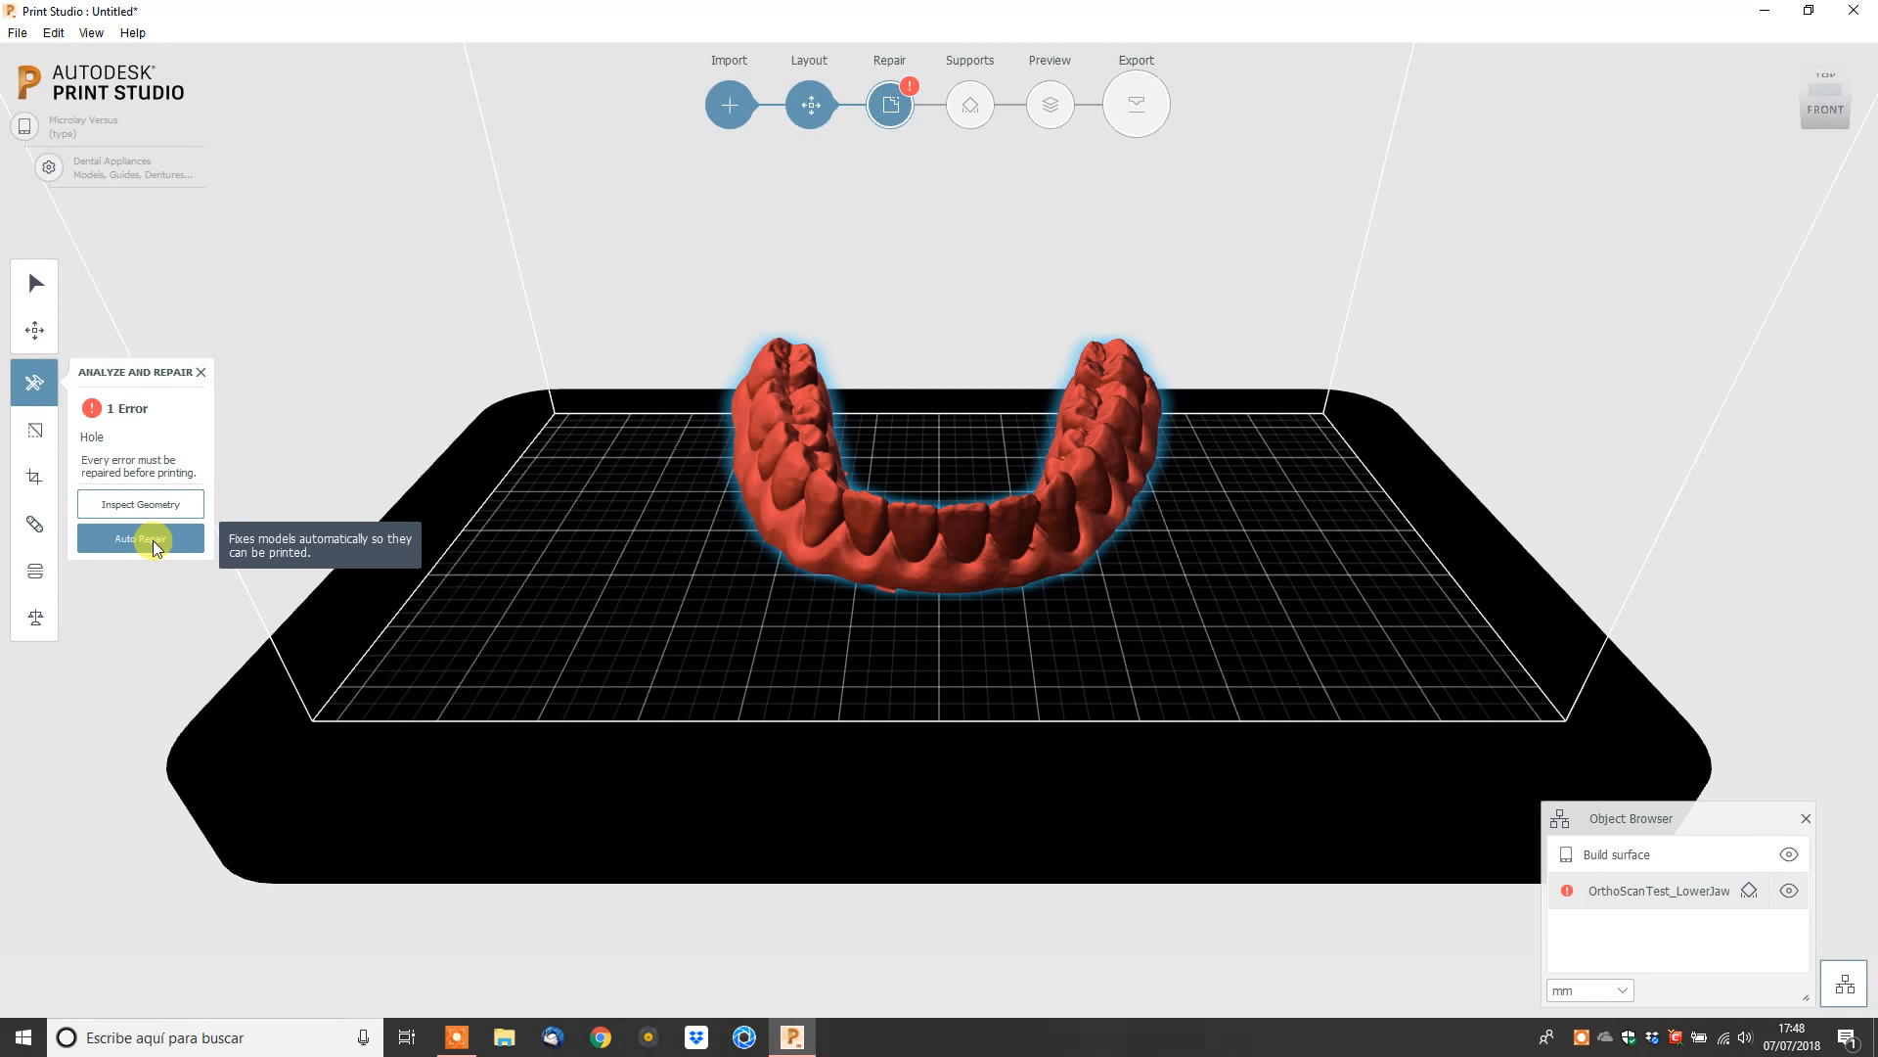
click(153, 541)
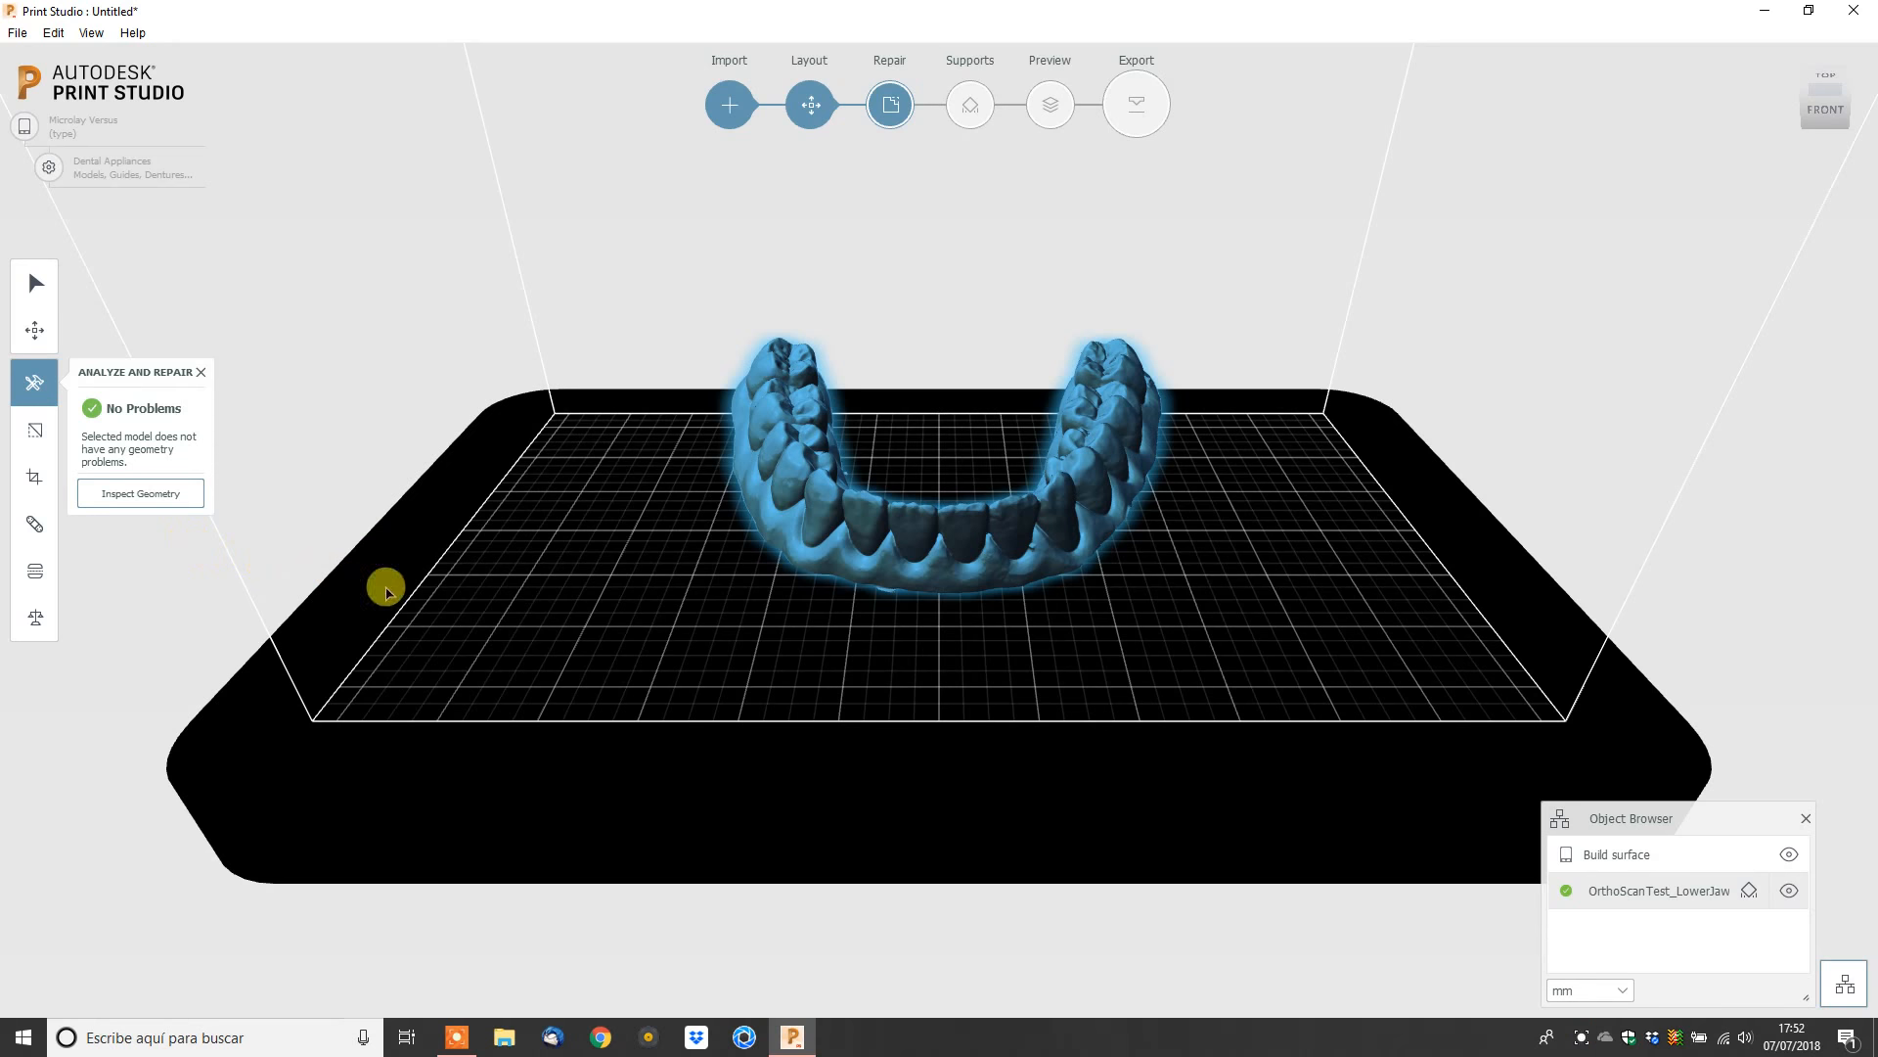
Cut the lower jaw model with a horizontal Z plane just below the teeth to give it a flat base.
click(35, 570)
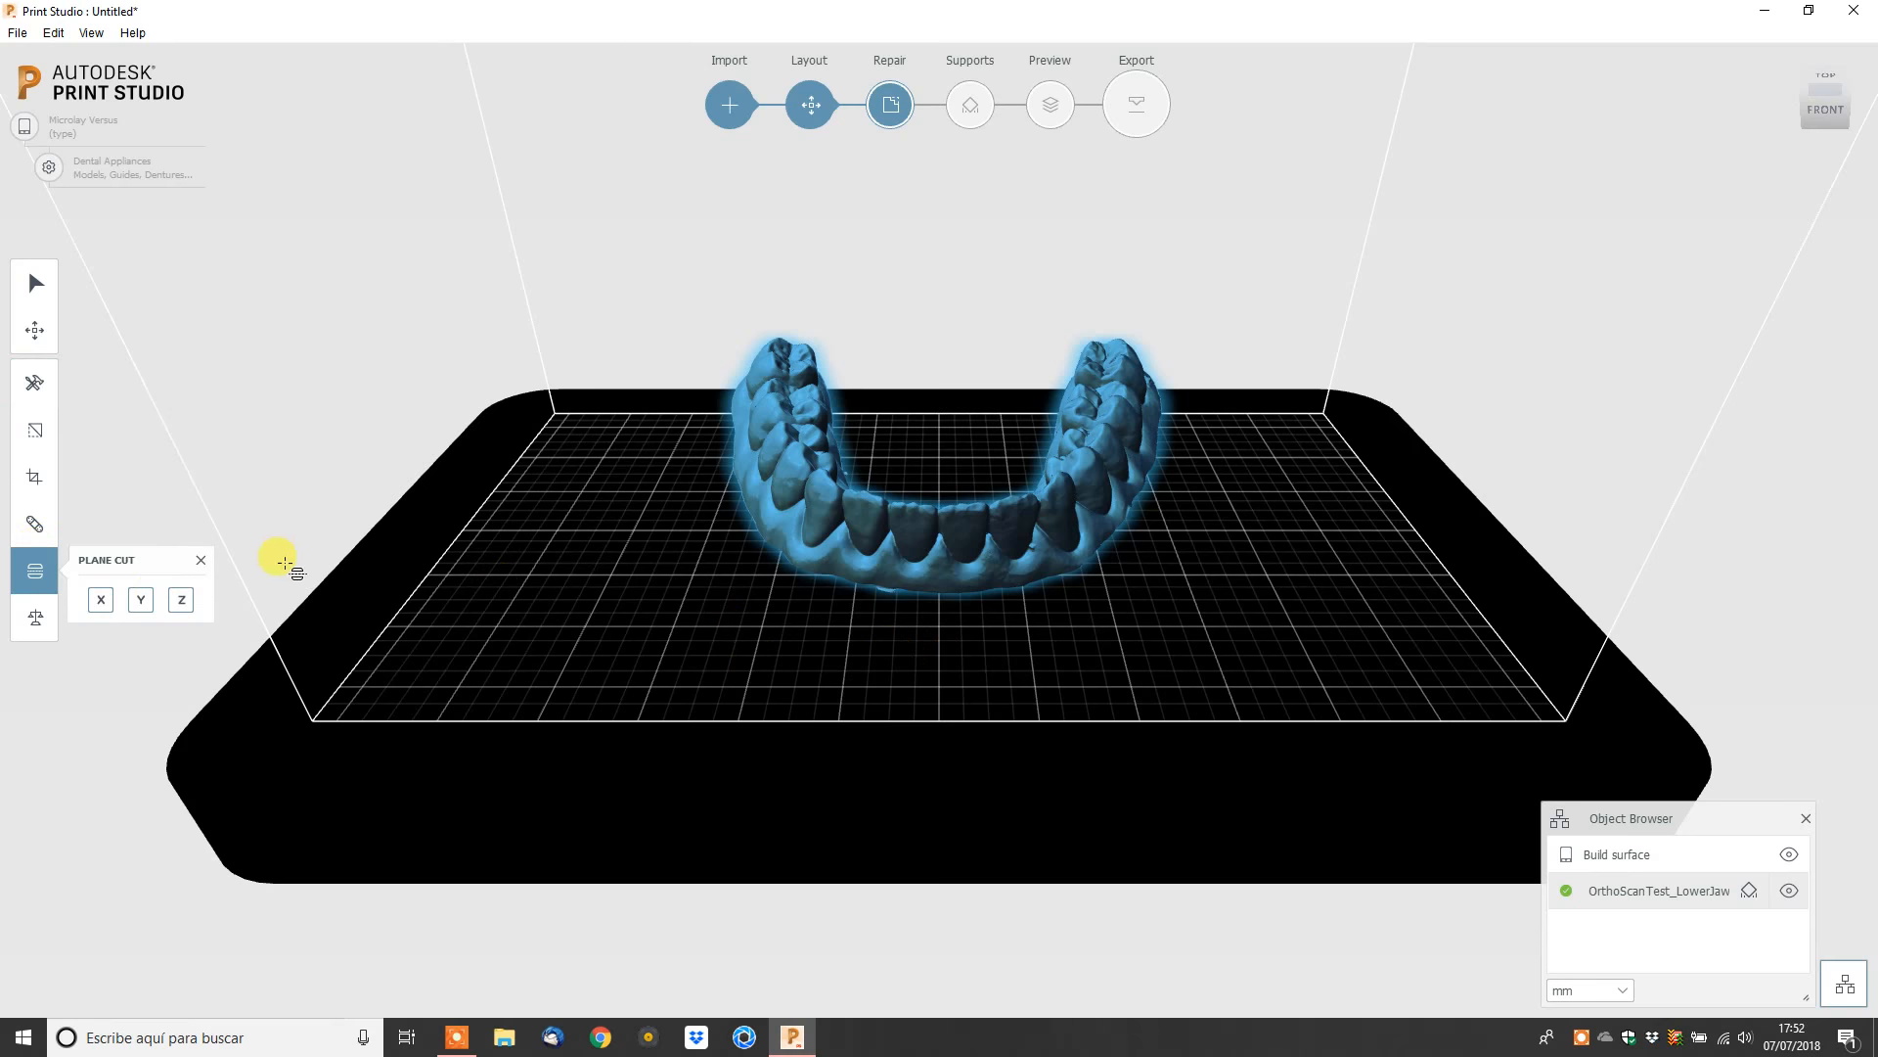
click(180, 599)
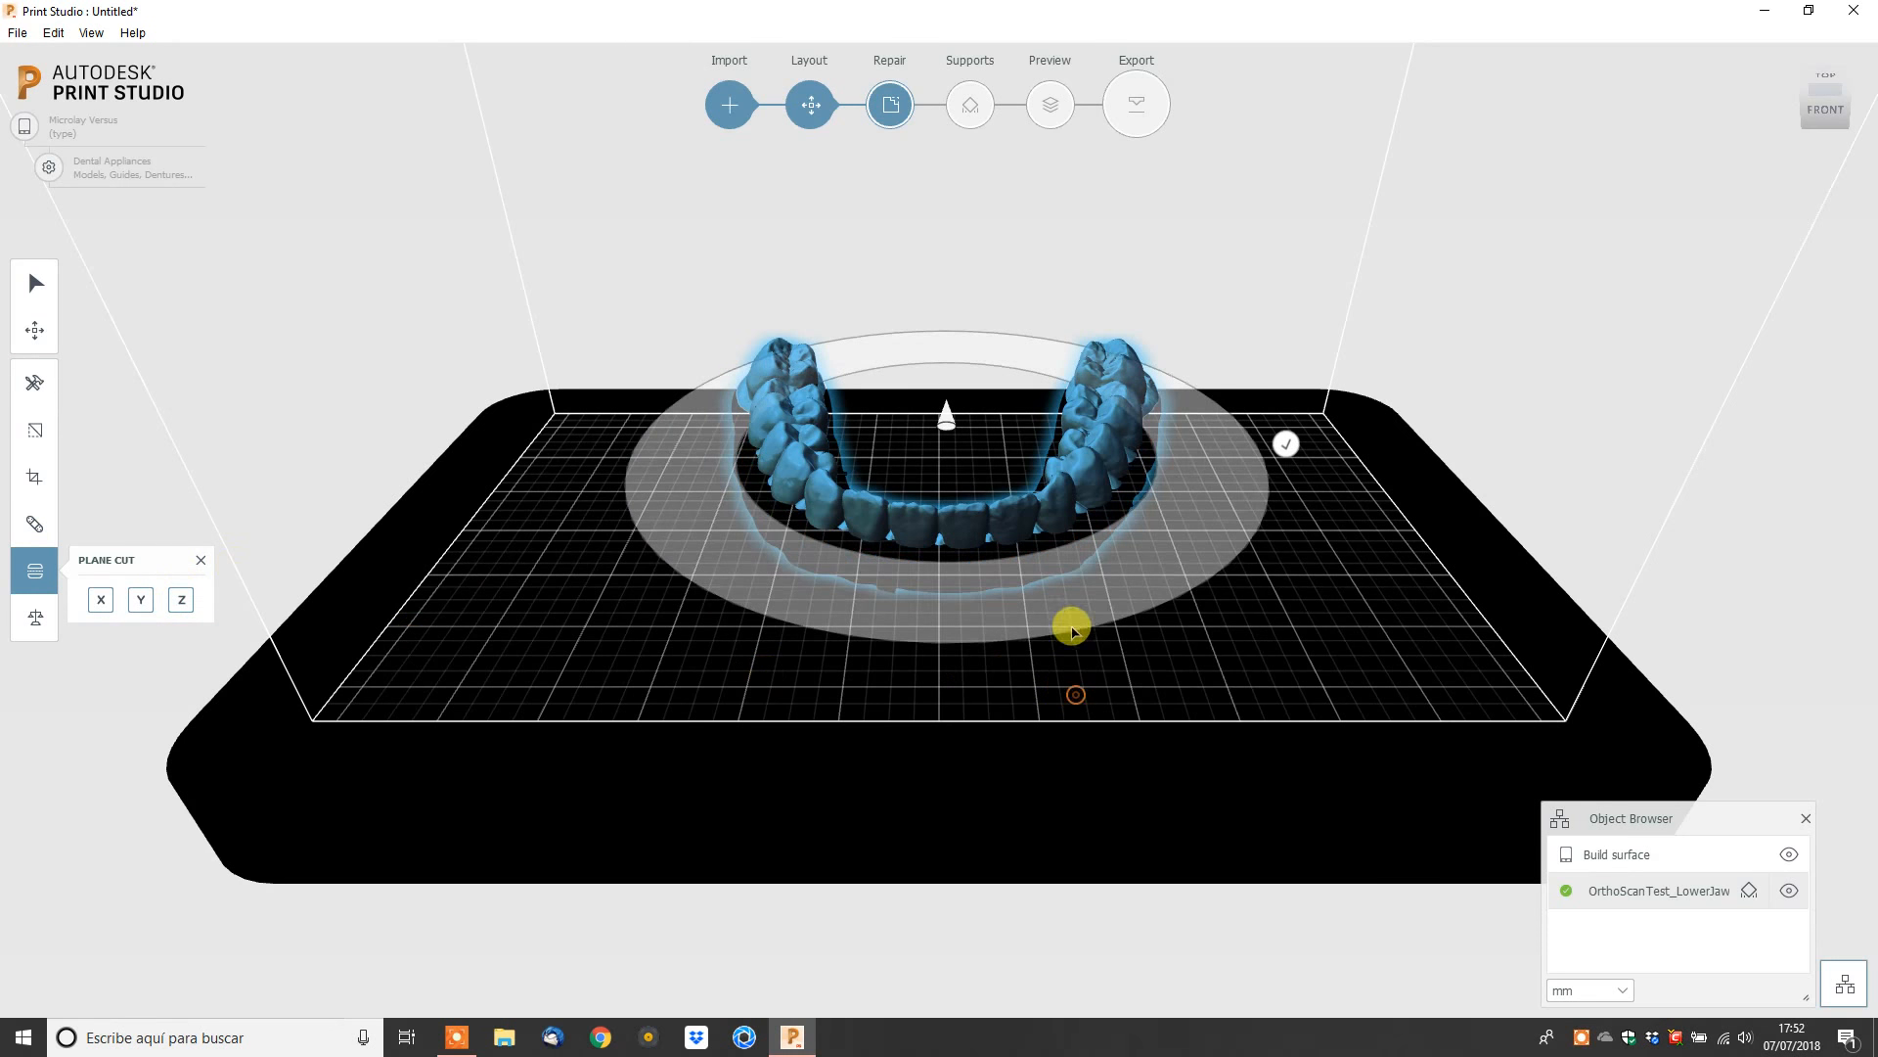
mouse_move(1073, 629)
mouse_down()
mouse_move(1082, 591)
mouse_move(1096, 605)
mouse_up()
right_drag(1082, 591, 1082, 594)
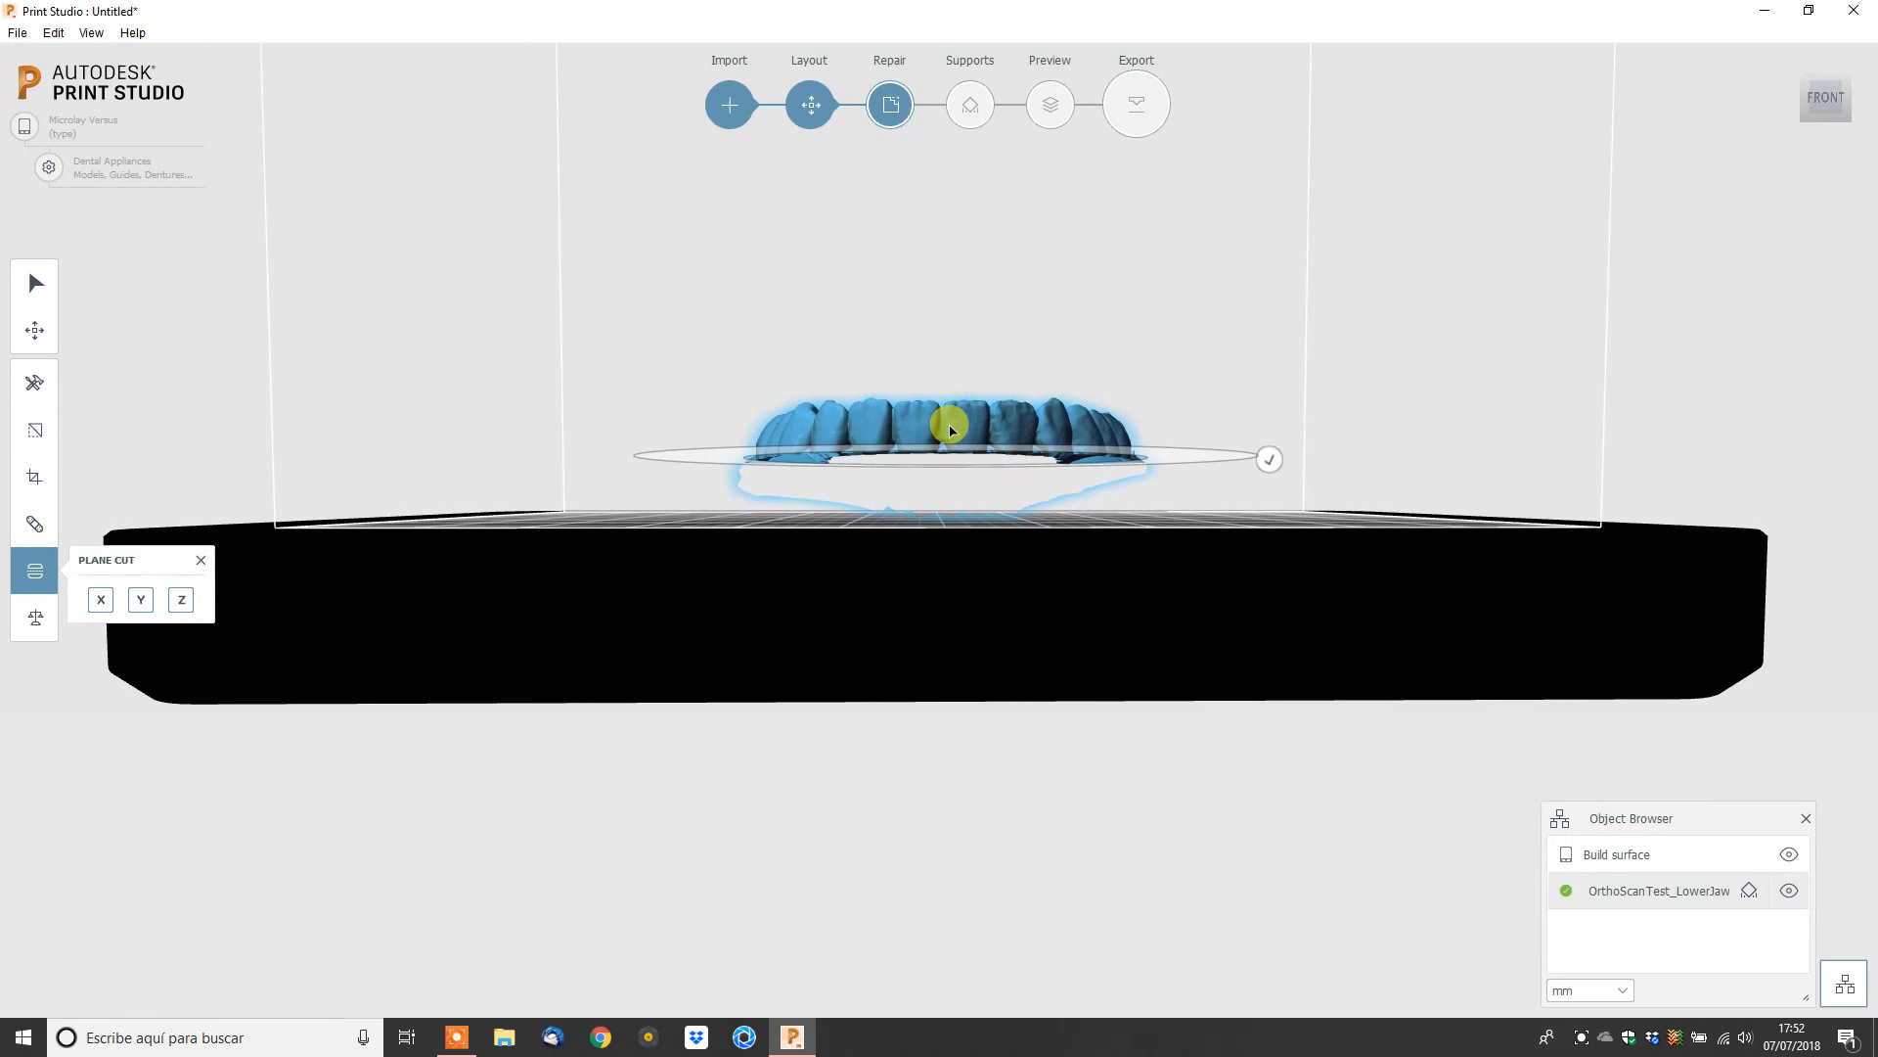
drag(947, 428, 948, 429)
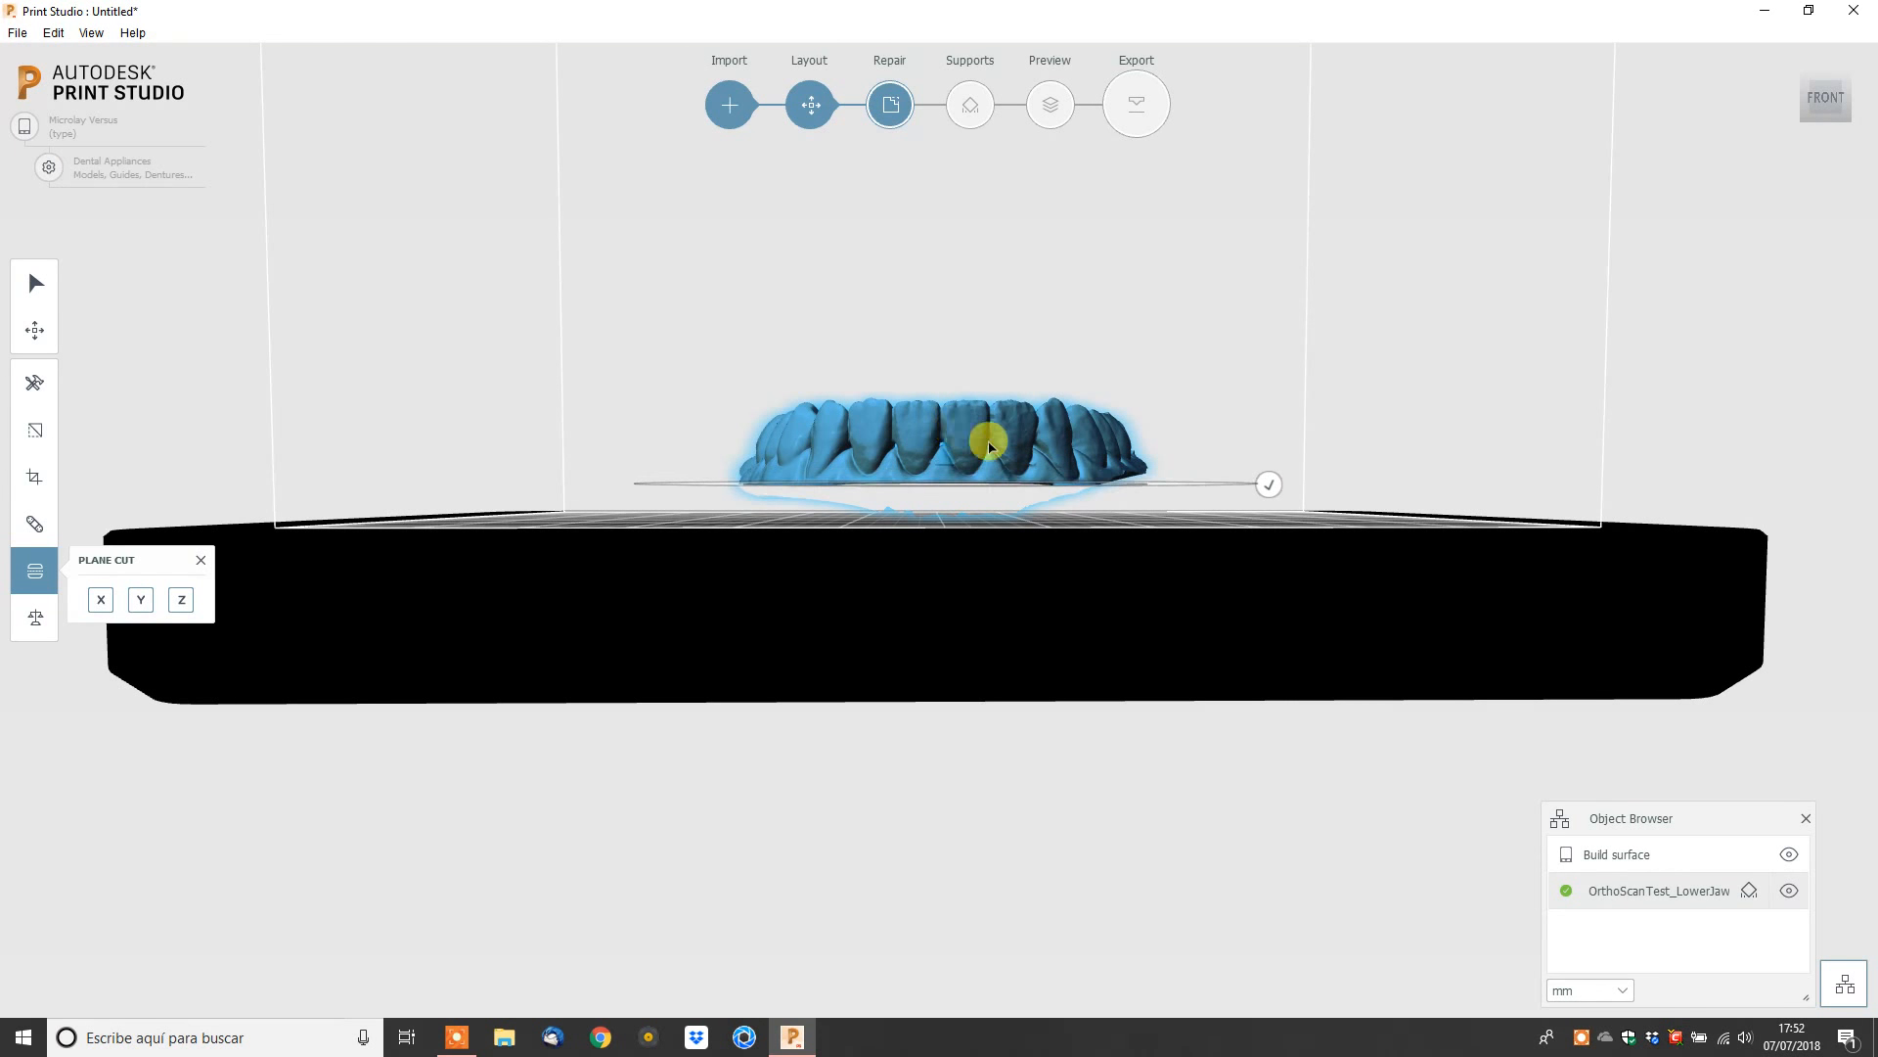
right_drag(1111, 491, 834, 496)
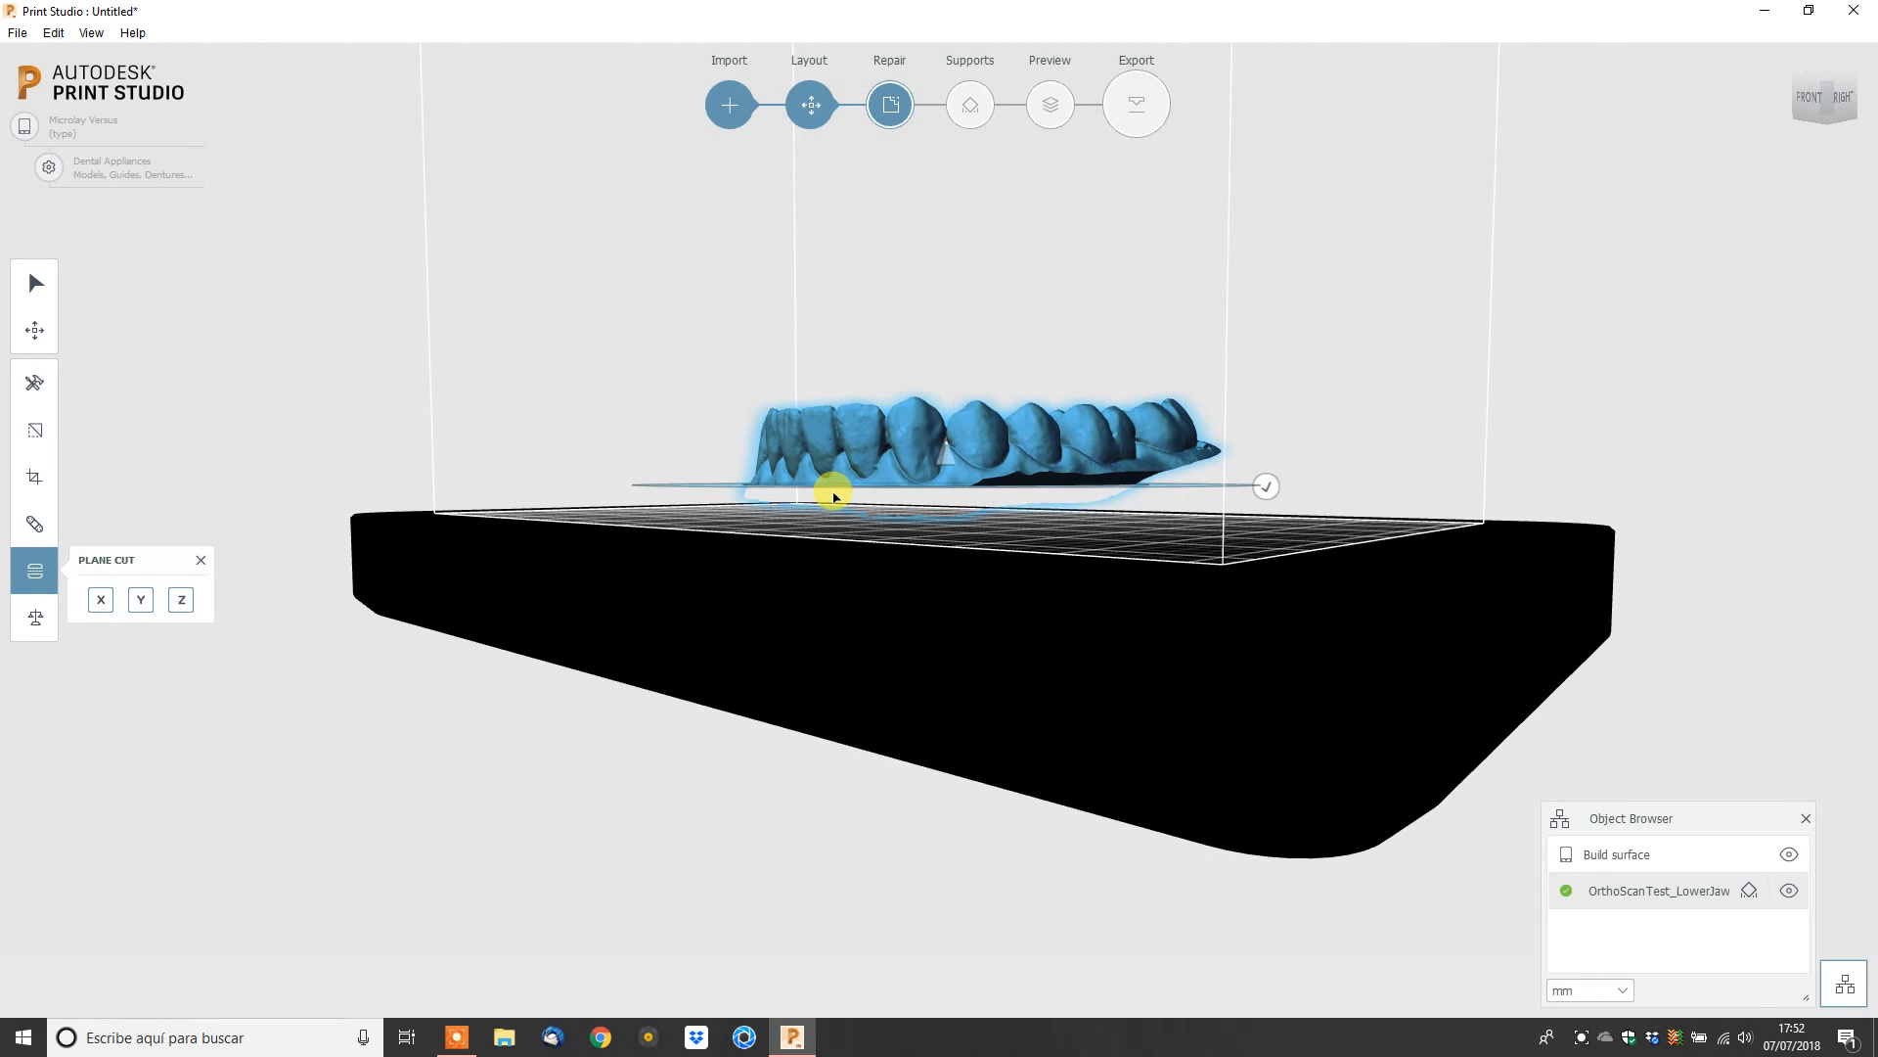
scroll(835, 495, up, 3)
scroll(836, 495, down, 1)
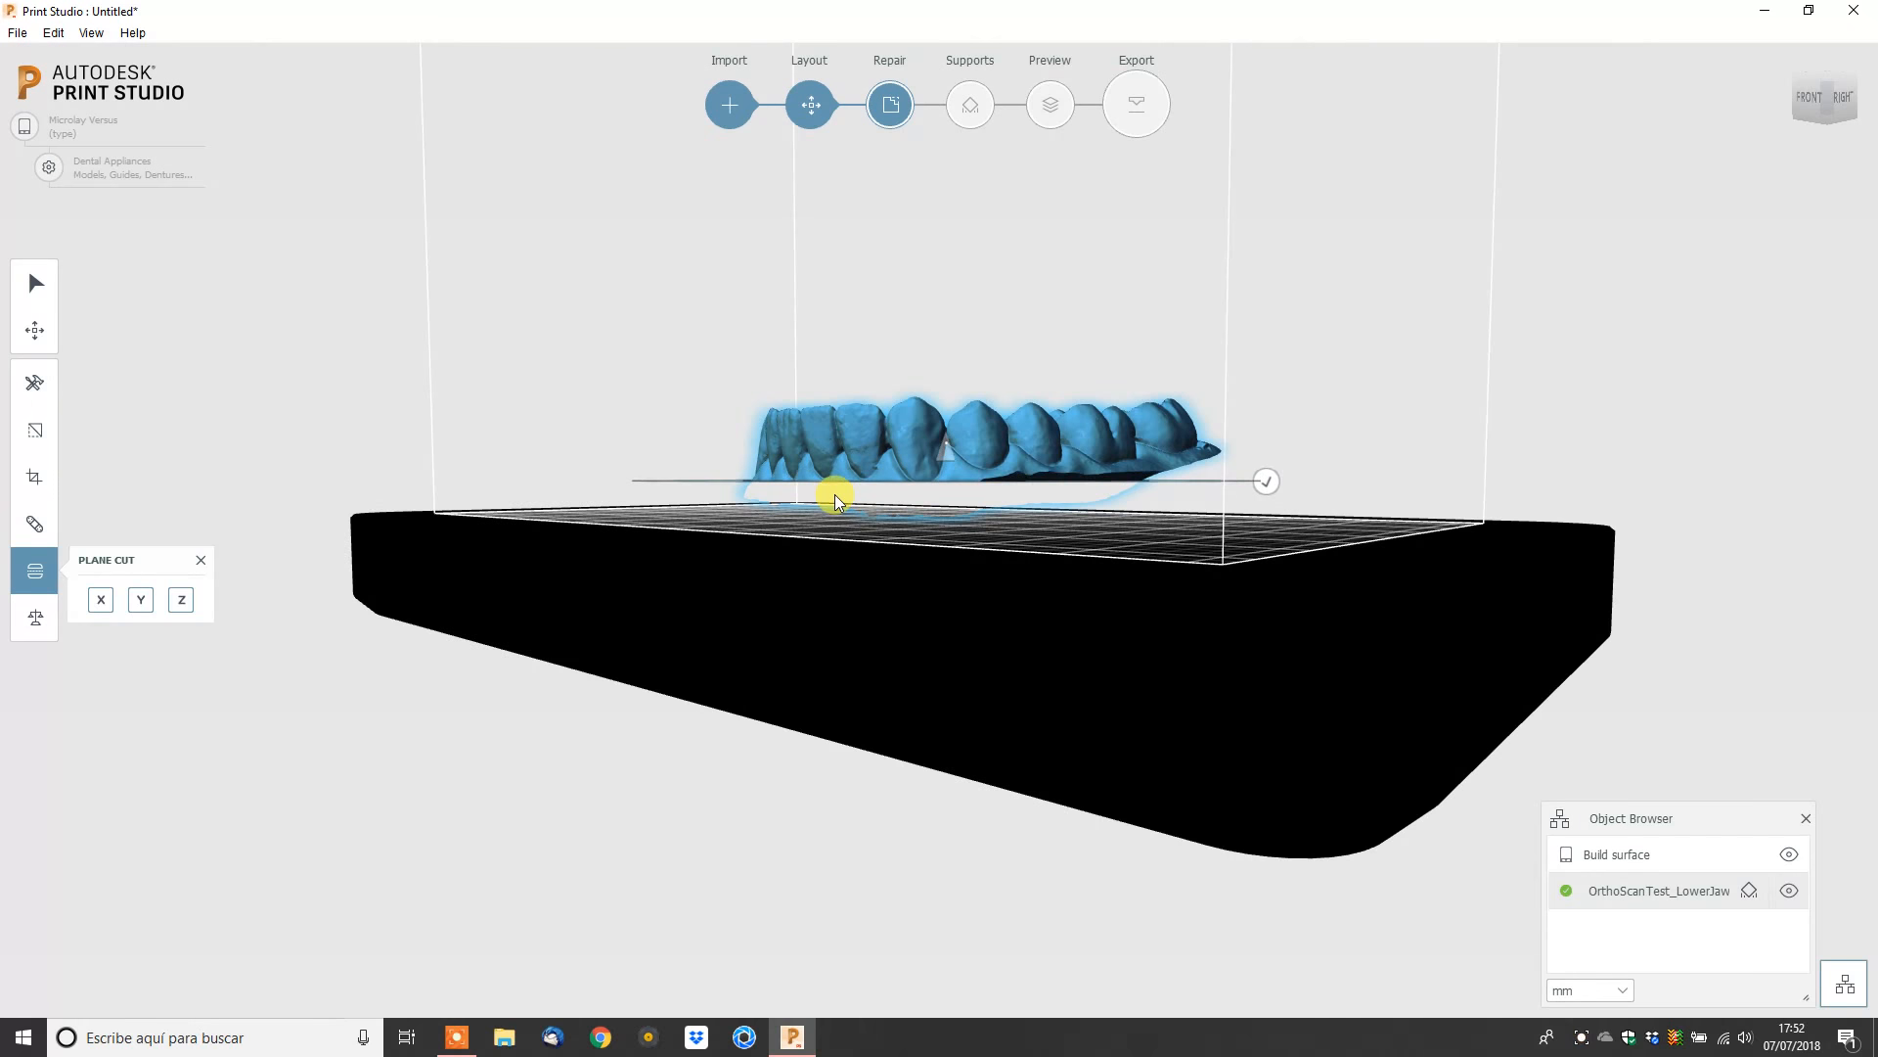
scroll(836, 495, down, 1)
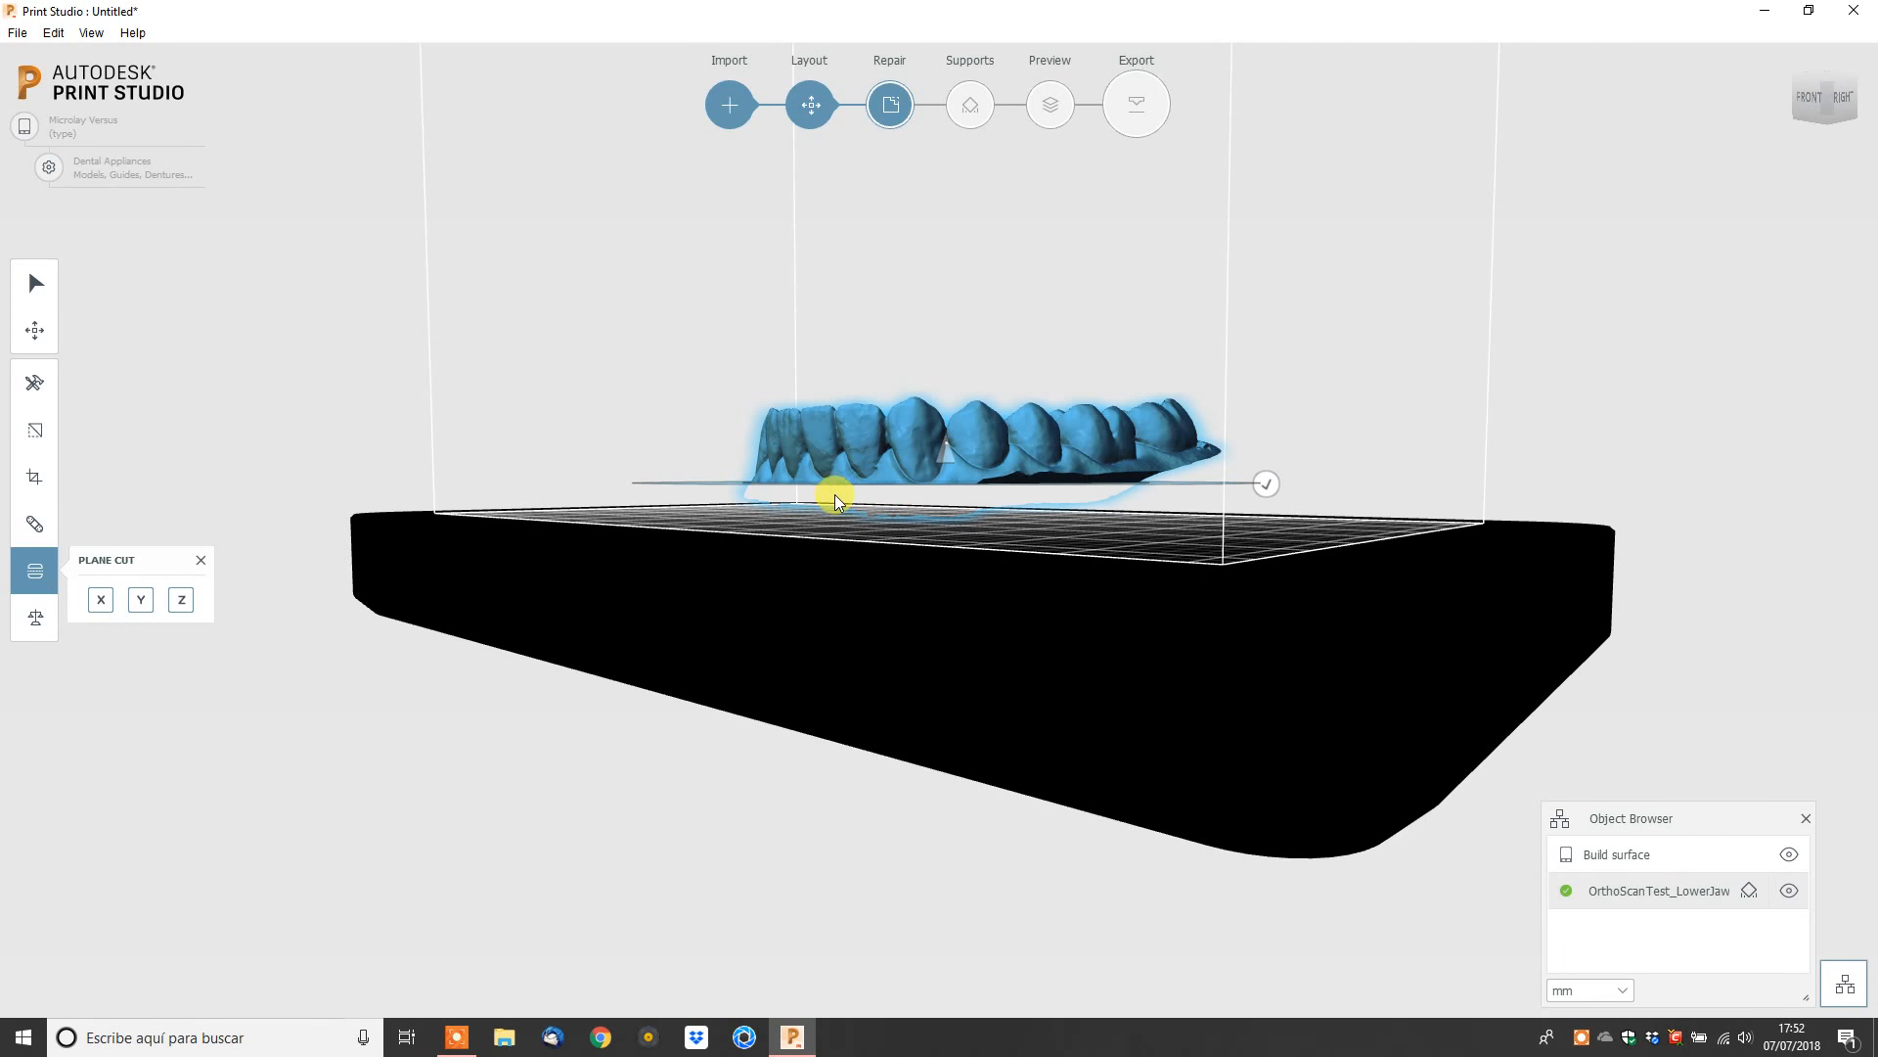
click(1266, 485)
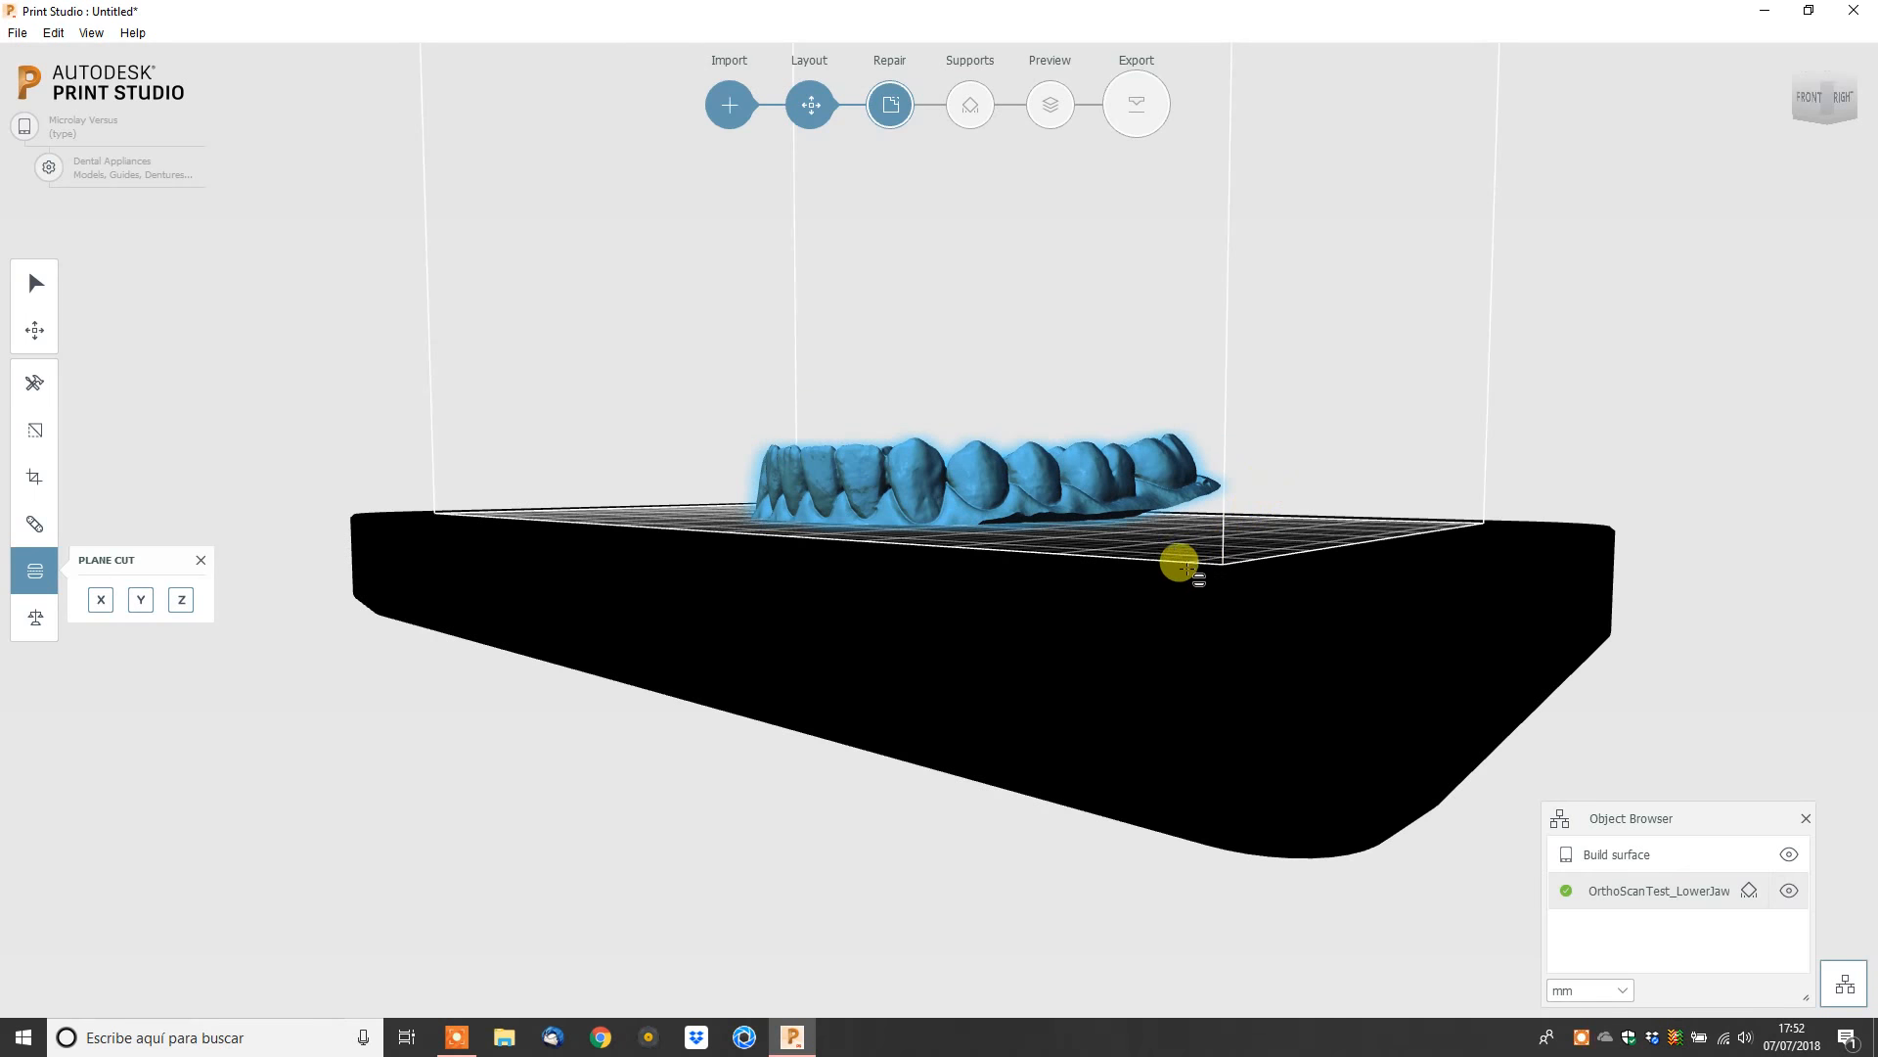
Rotate the jaw model 90° about the vertical axis.
click(34, 331)
right_drag(700, 572, 954, 678)
drag(953, 678, 1181, 689)
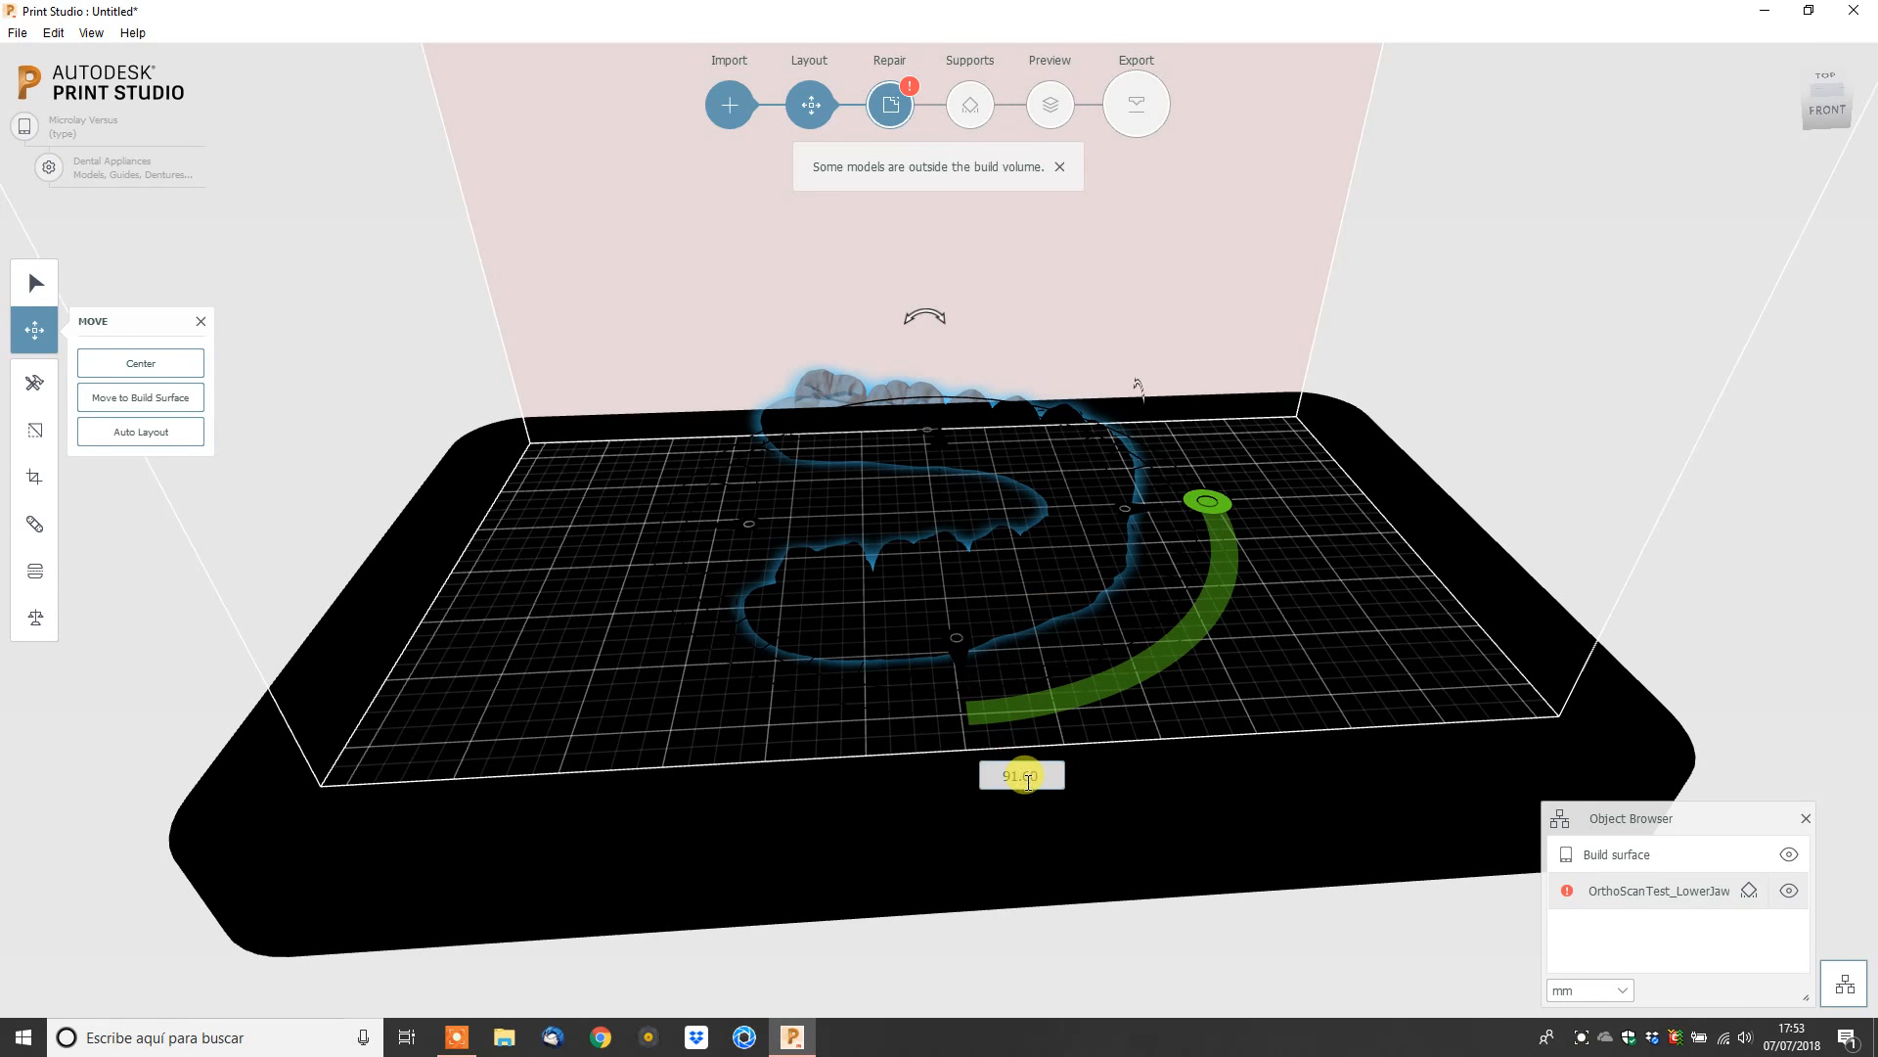
click(1027, 780)
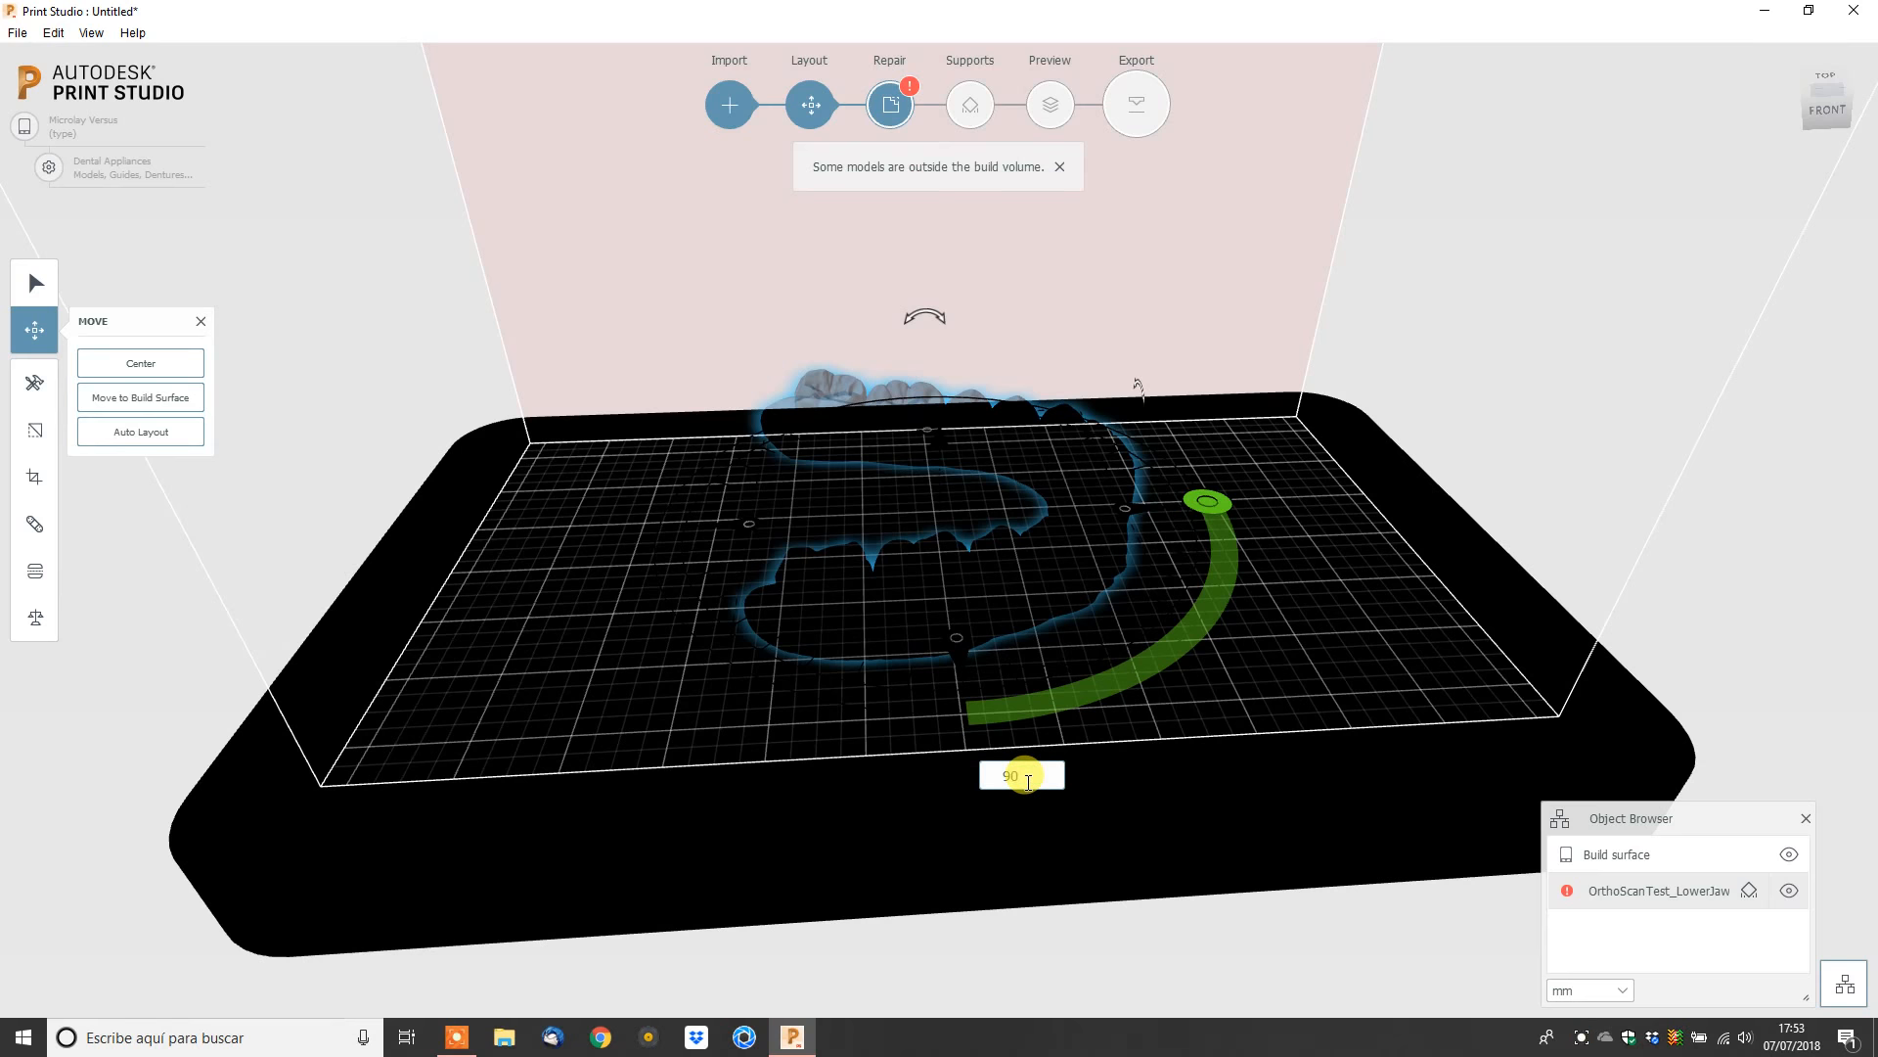
key(Return)
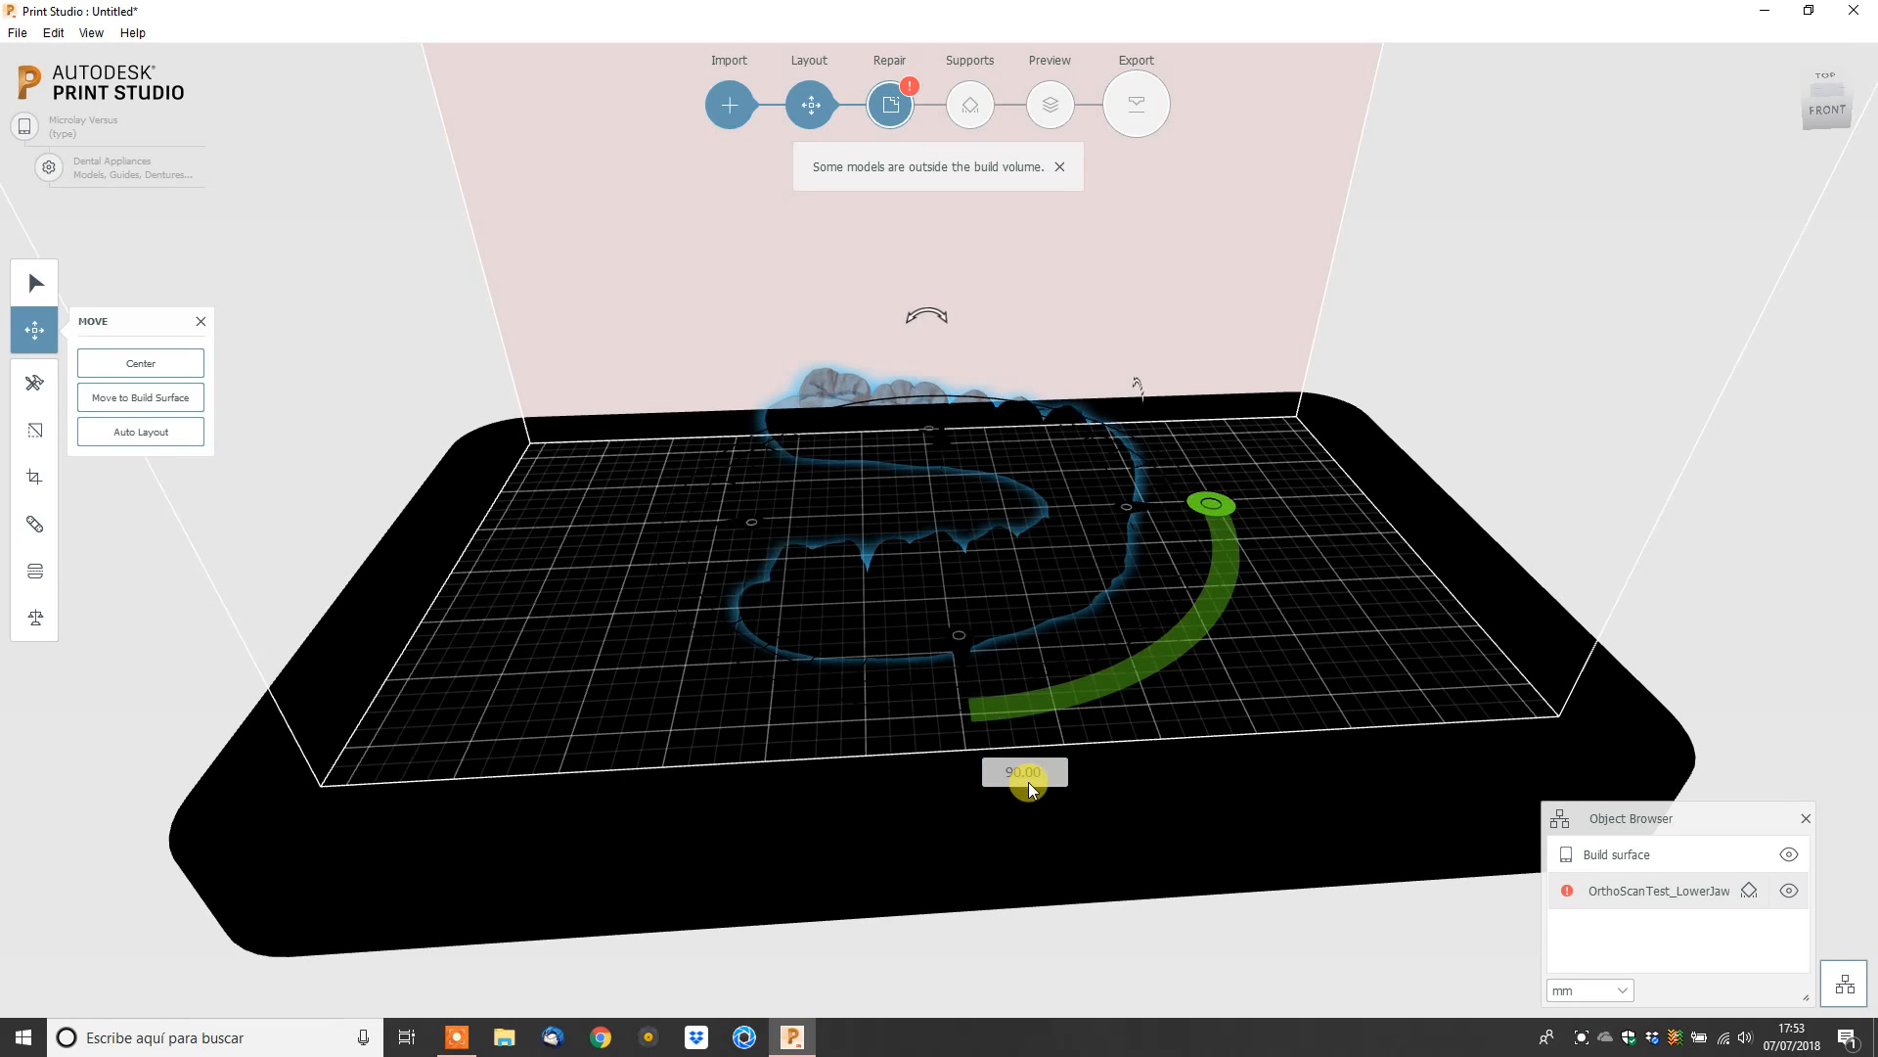
Center the jaw model on the build platform and tilt it so the front teeth end is raised.
click(156, 360)
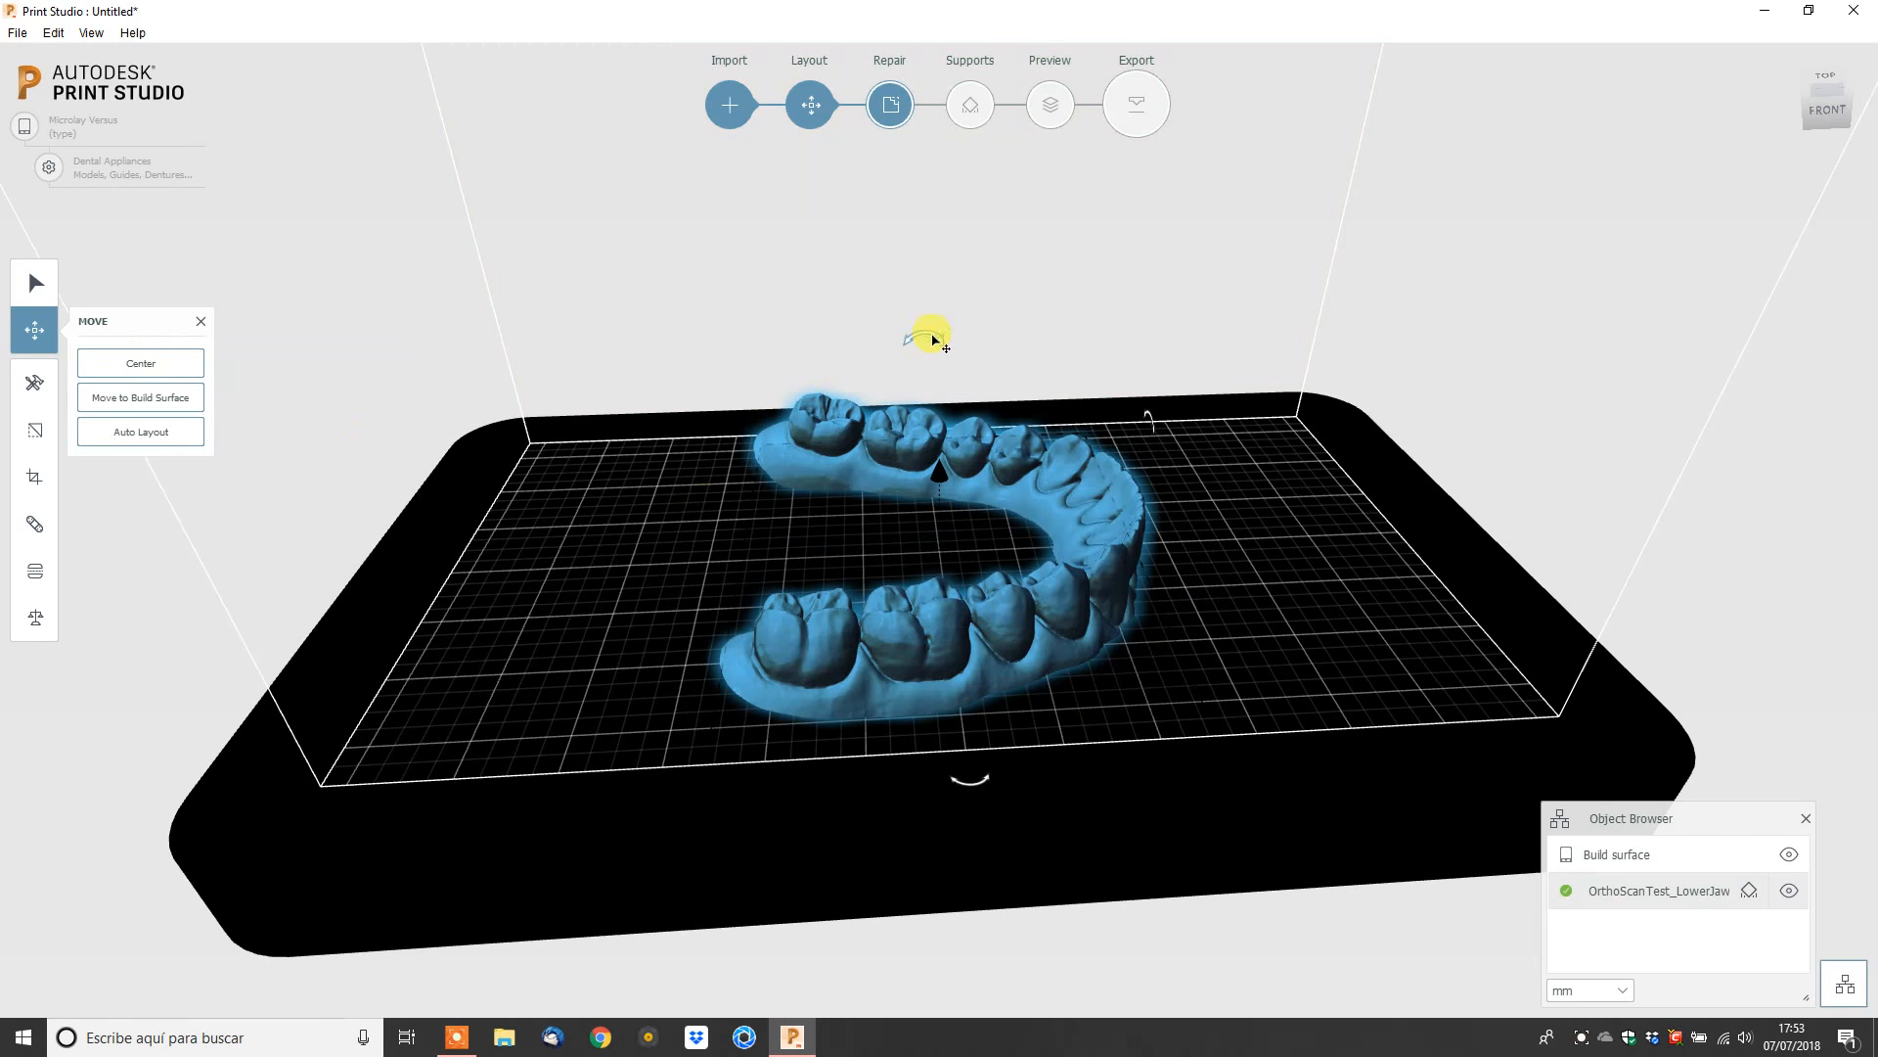
drag(915, 325, 833, 238)
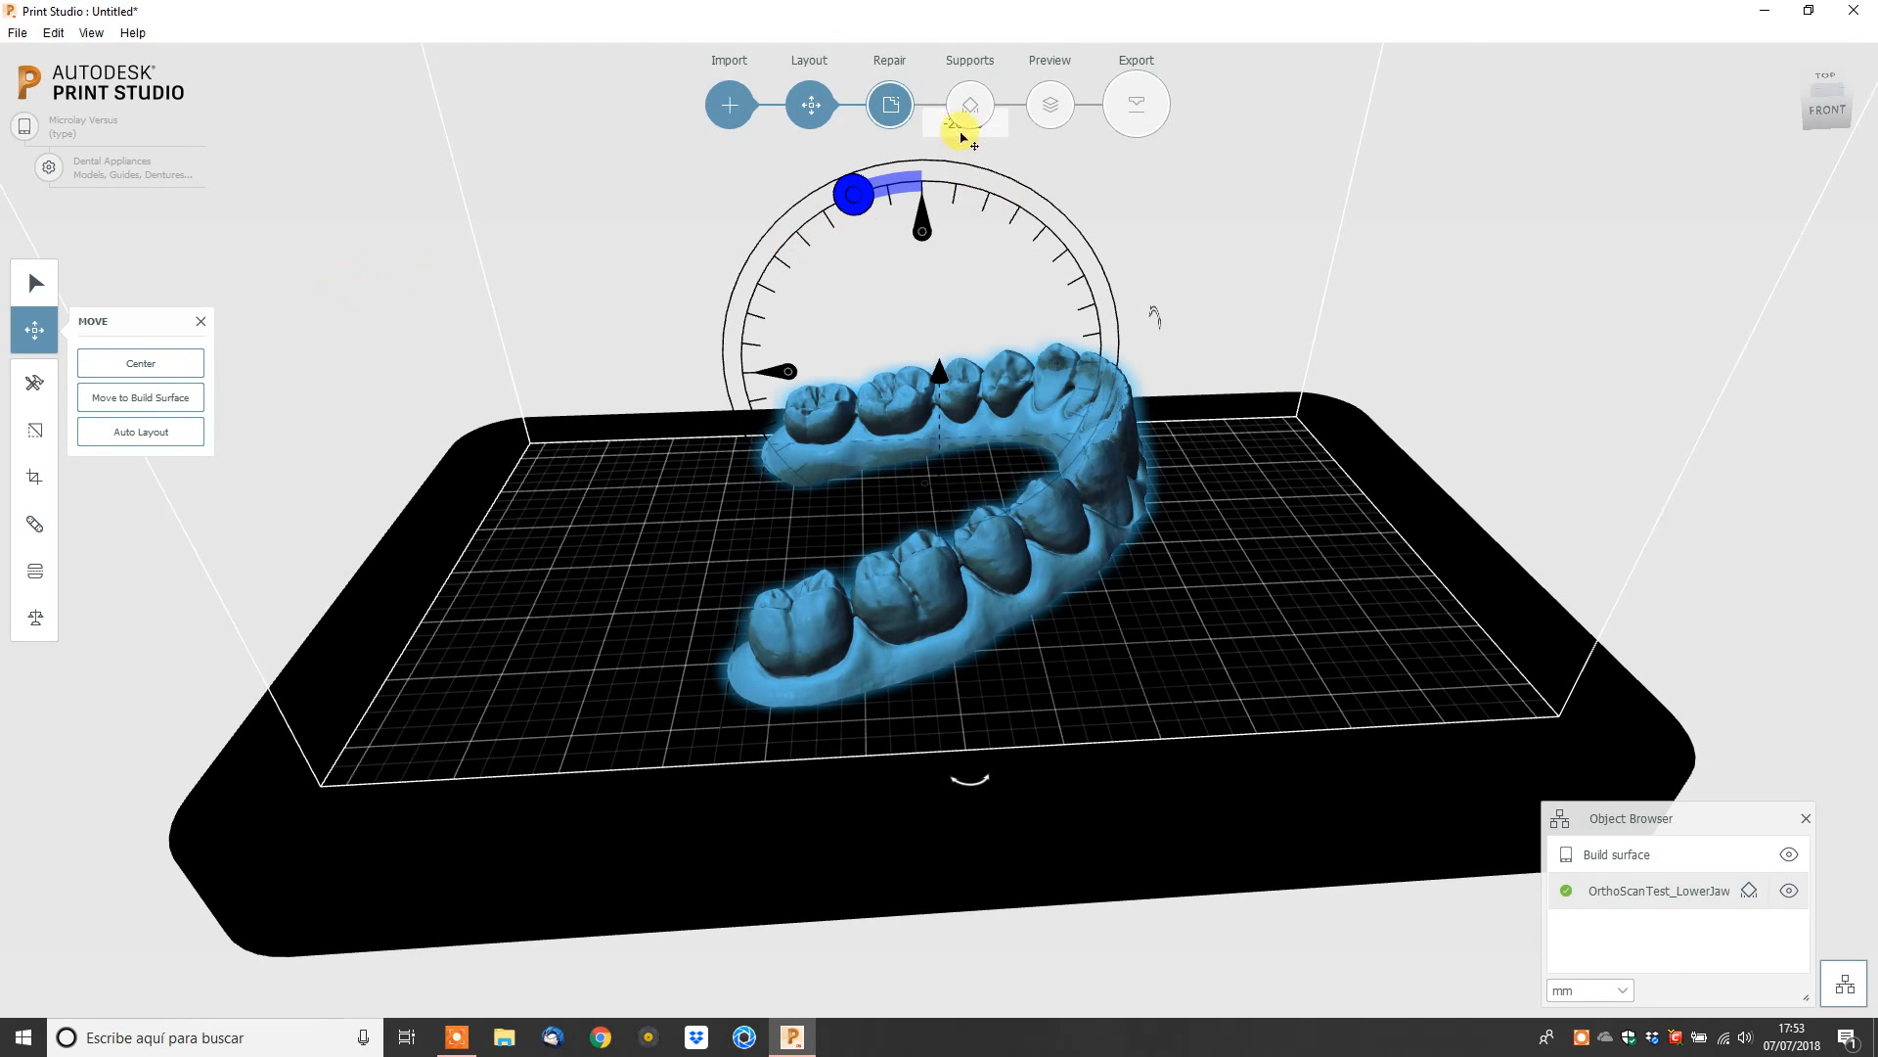
Confirm the "Models, Guides, Dentures..." print profile and add automatic supports to the tilted jaw model.
click(974, 107)
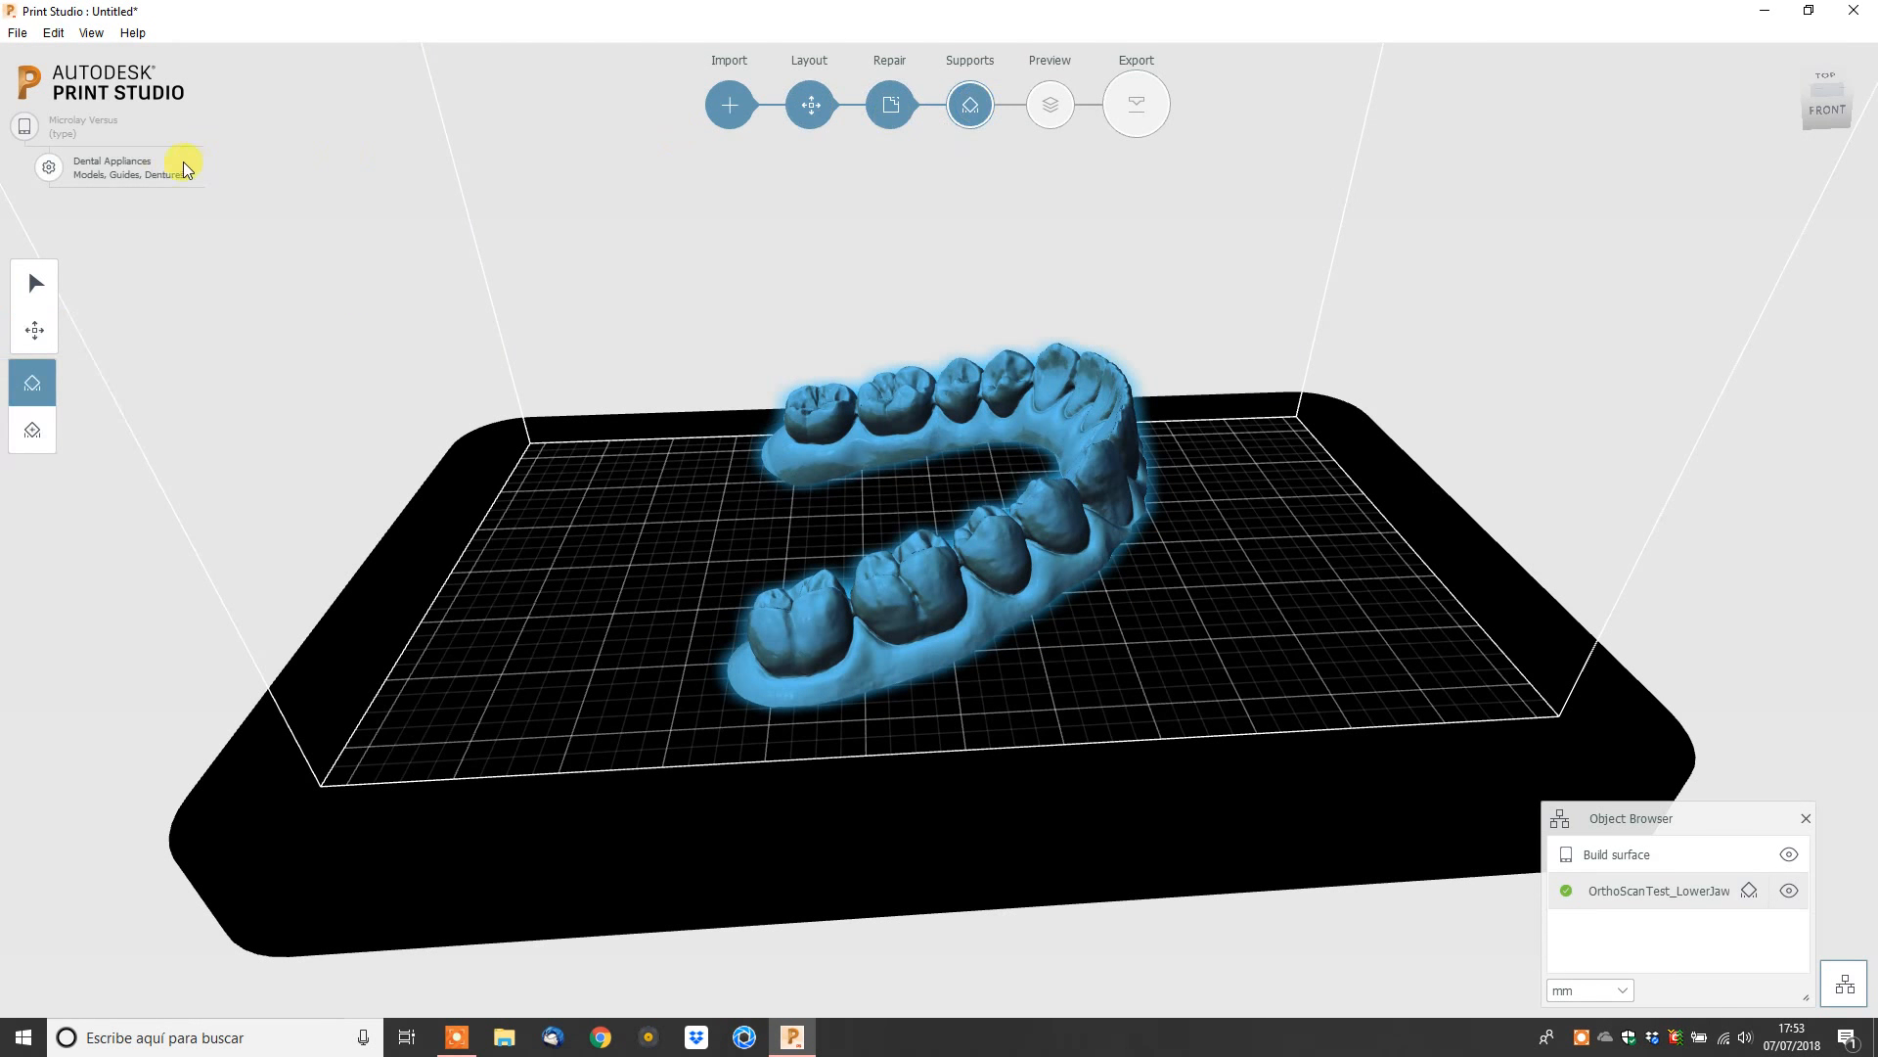
click(150, 168)
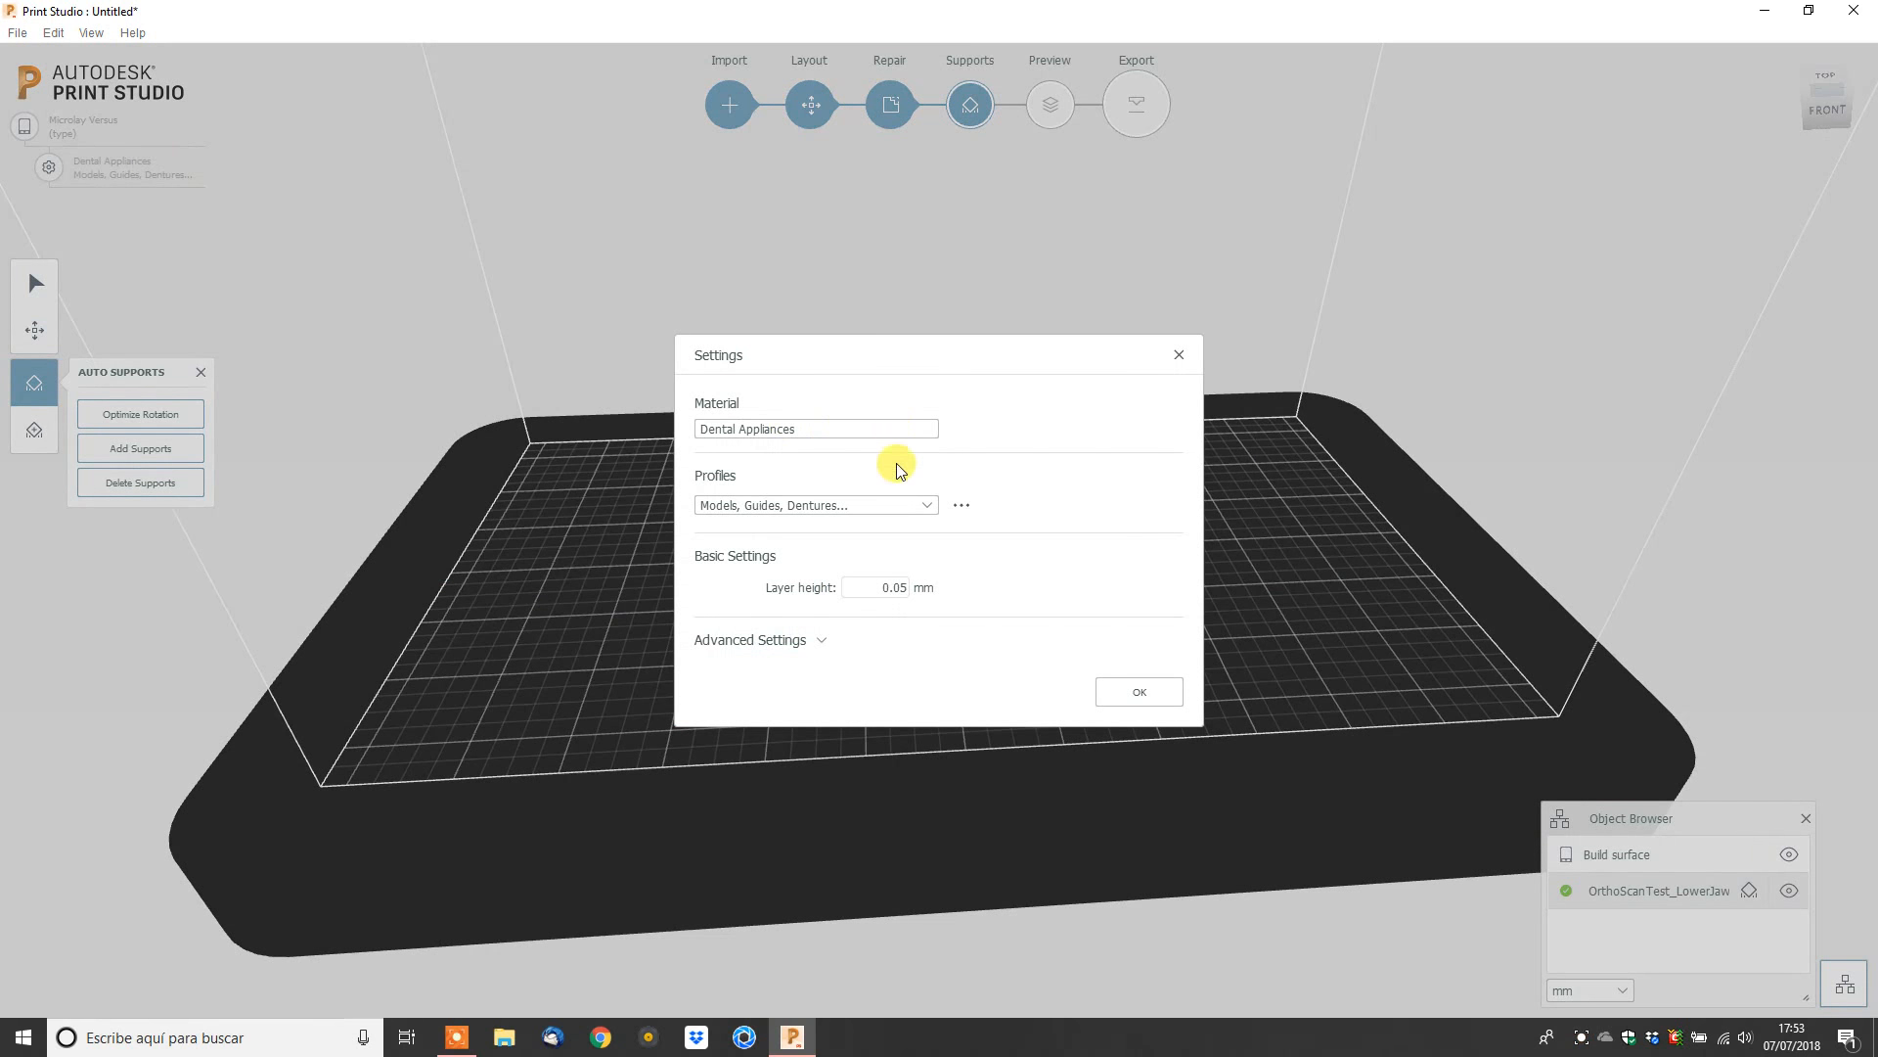
click(935, 508)
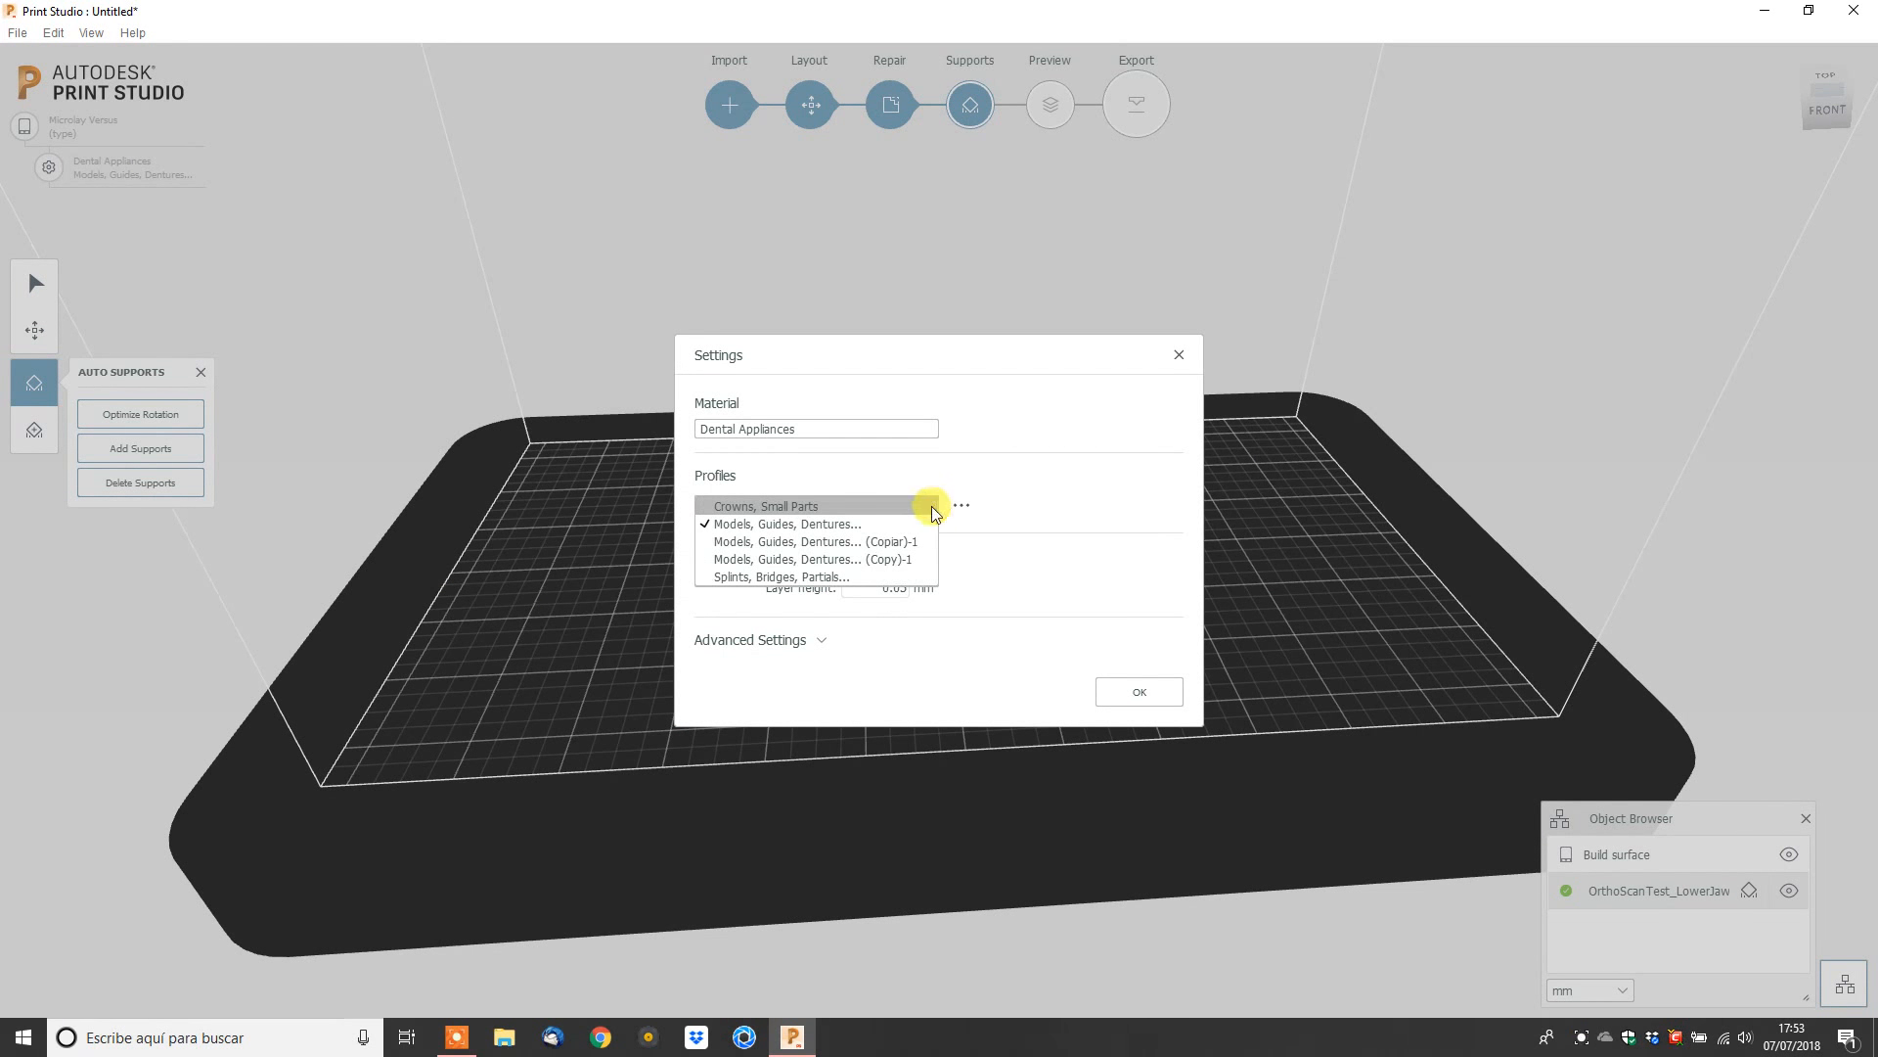
click(906, 525)
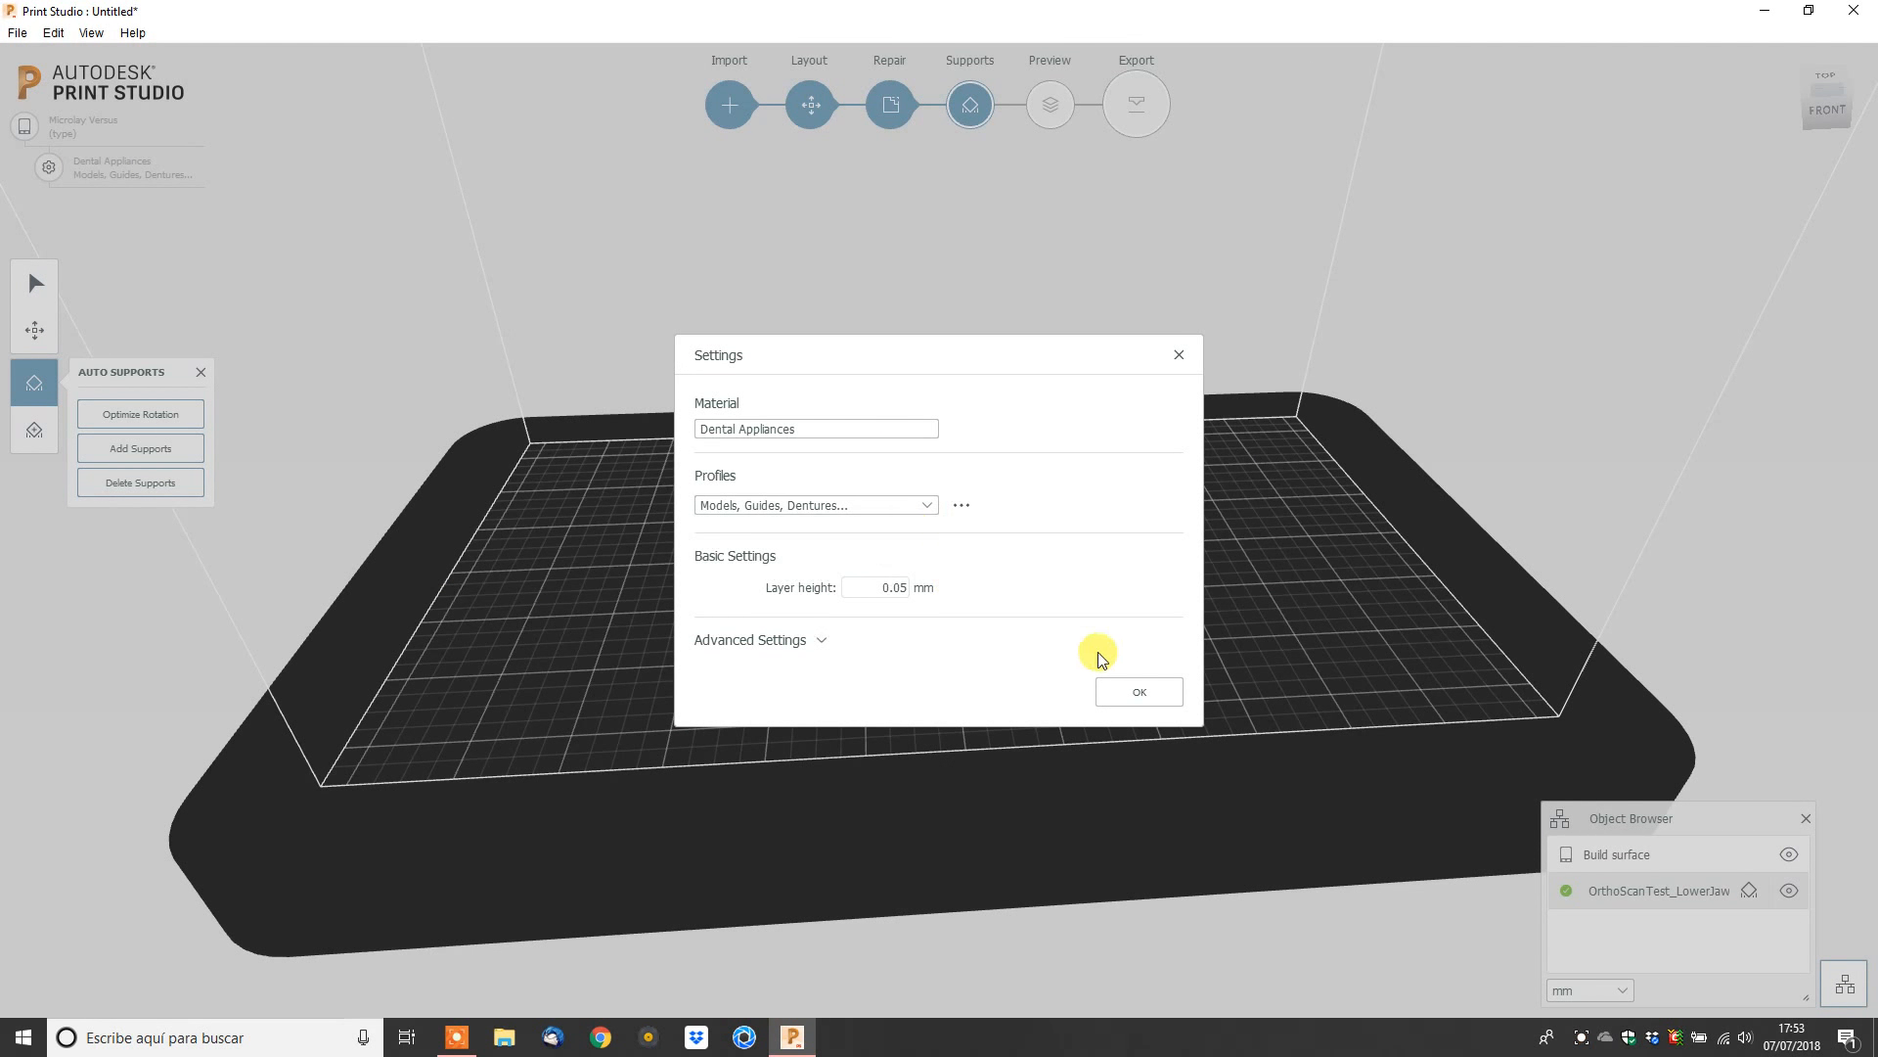
click(1138, 692)
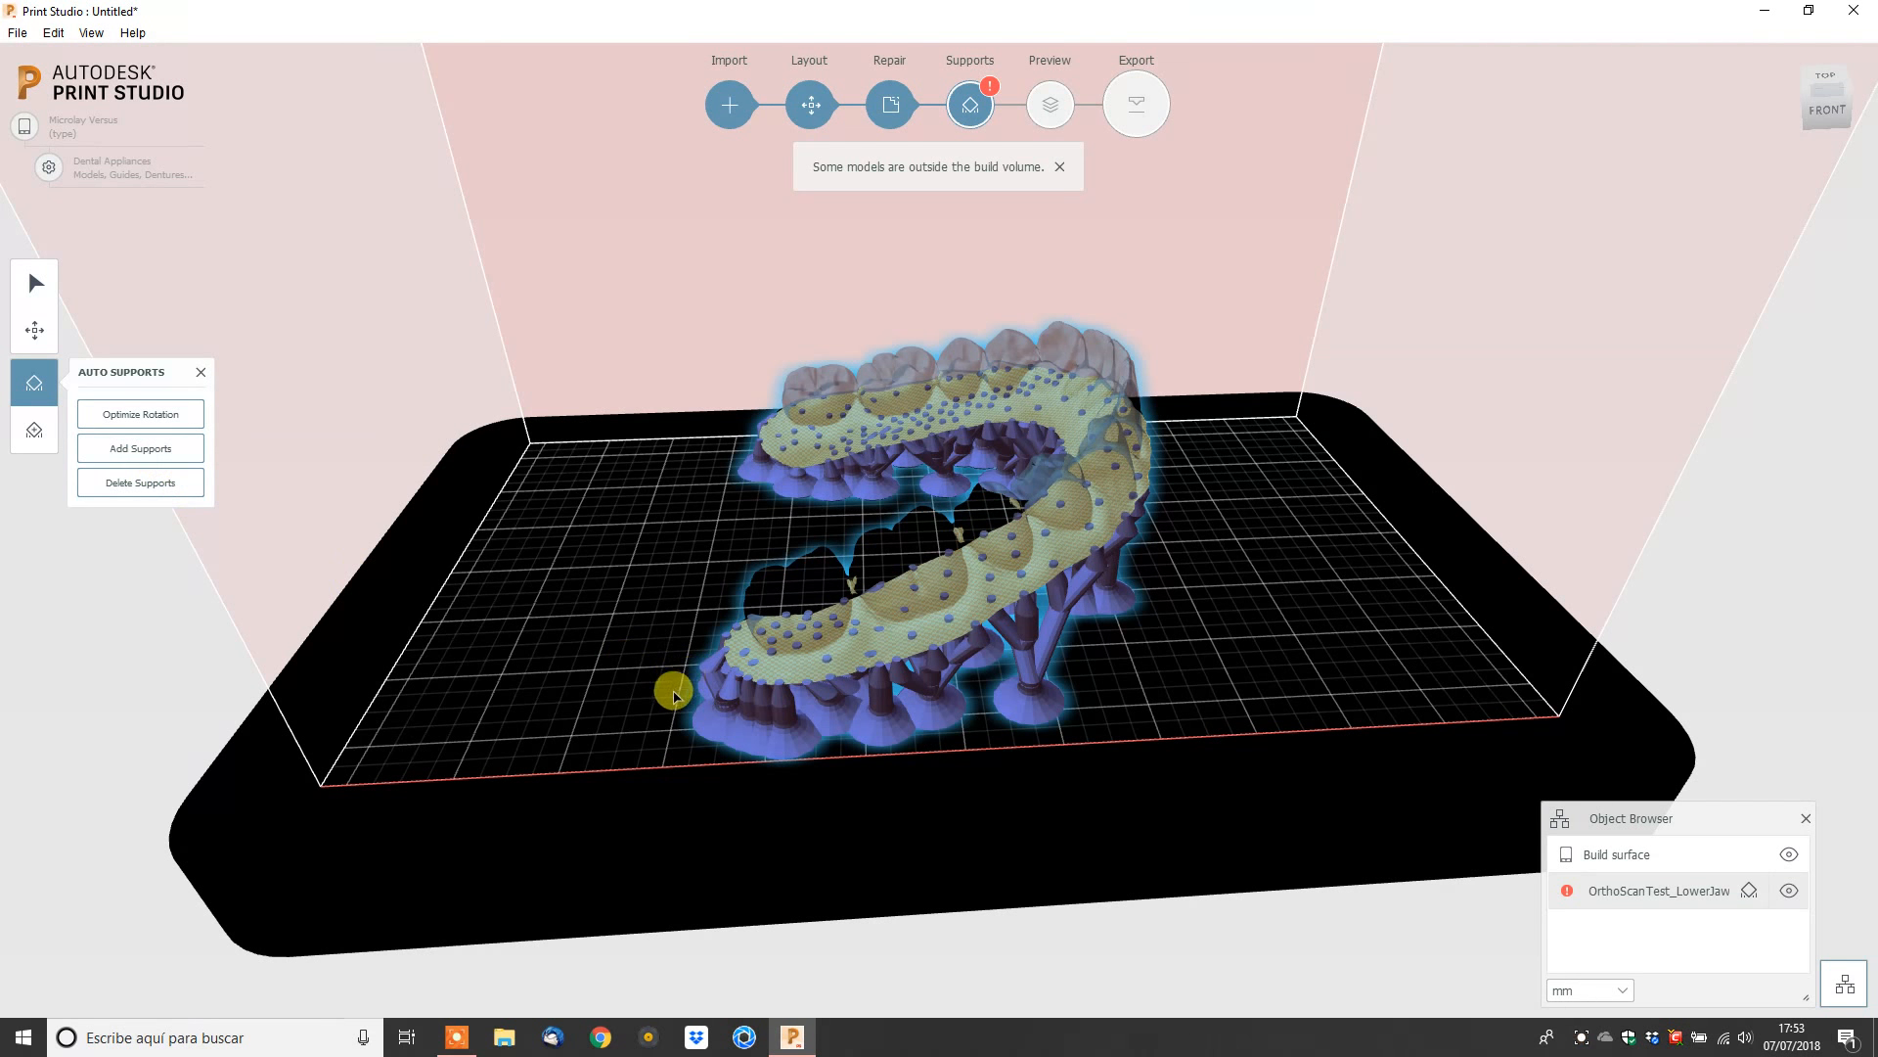
Delete the individual supports whose bases extend beyond the edges of the build volume.
drag(775, 759, 826, 759)
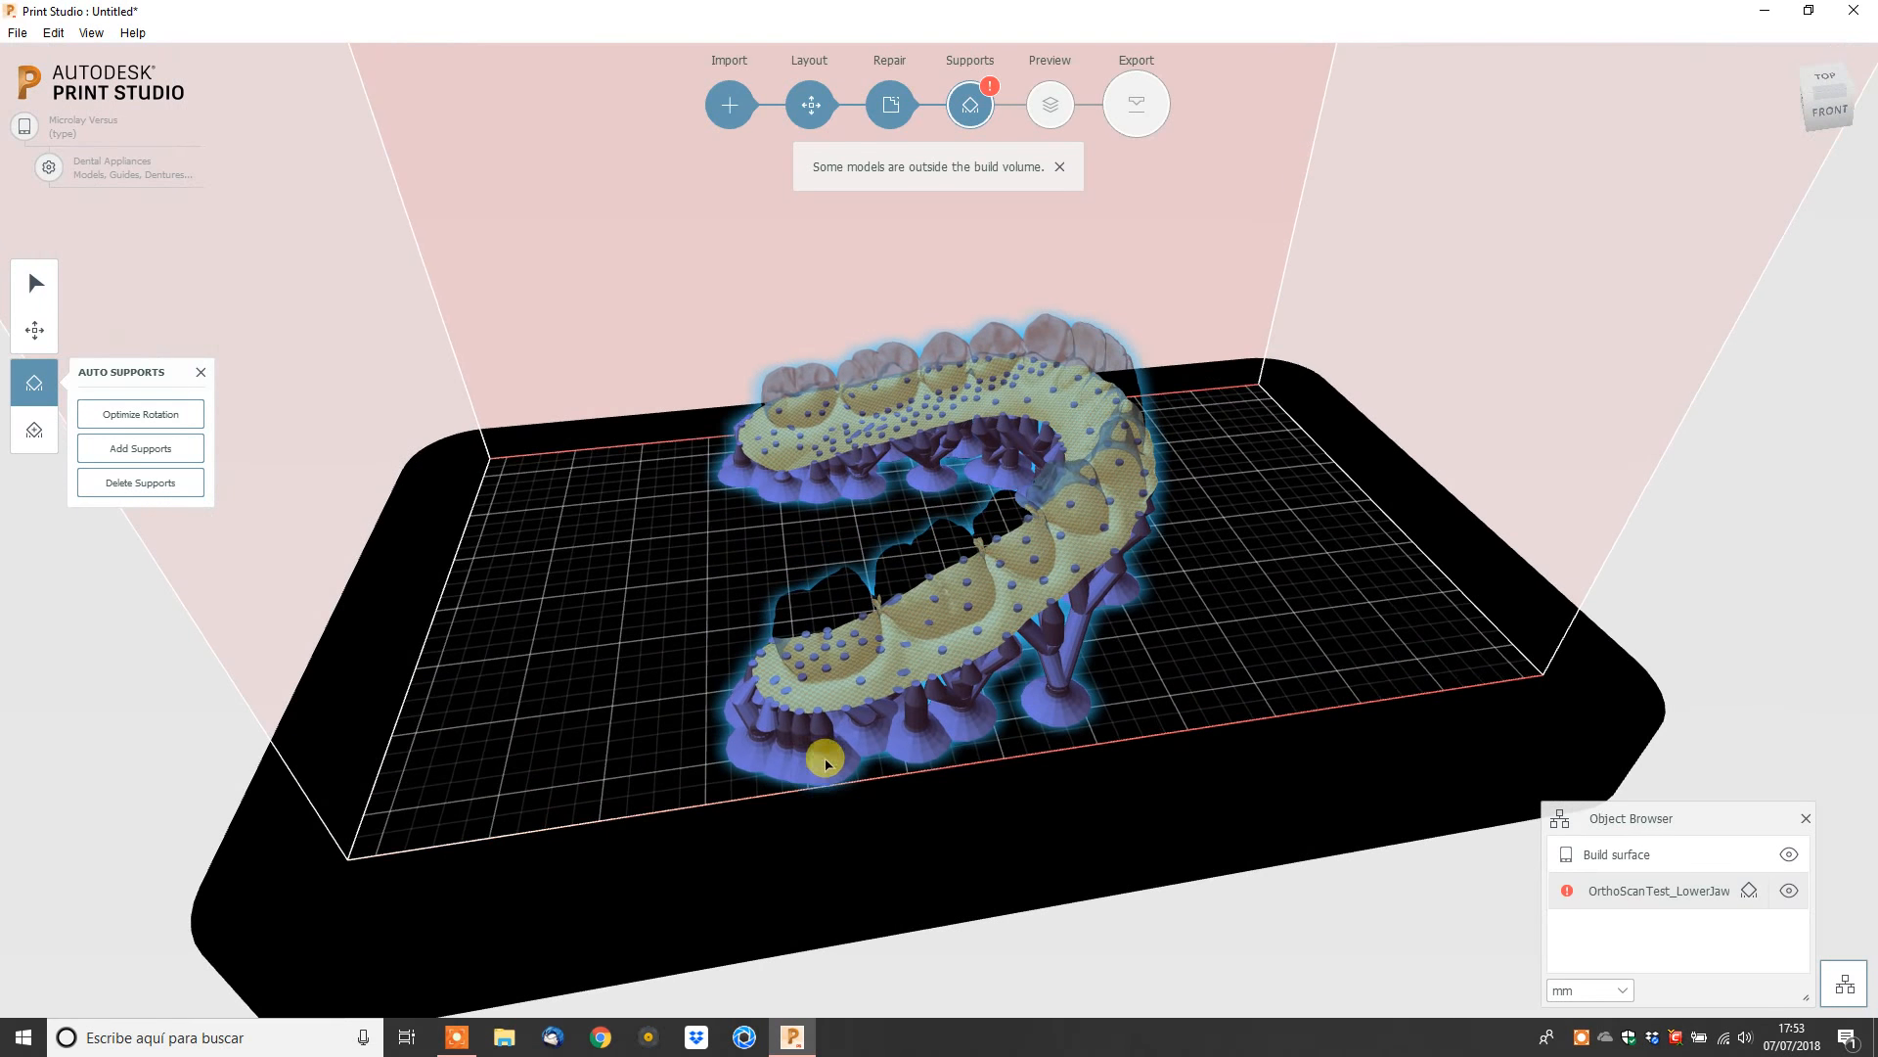
click(33, 431)
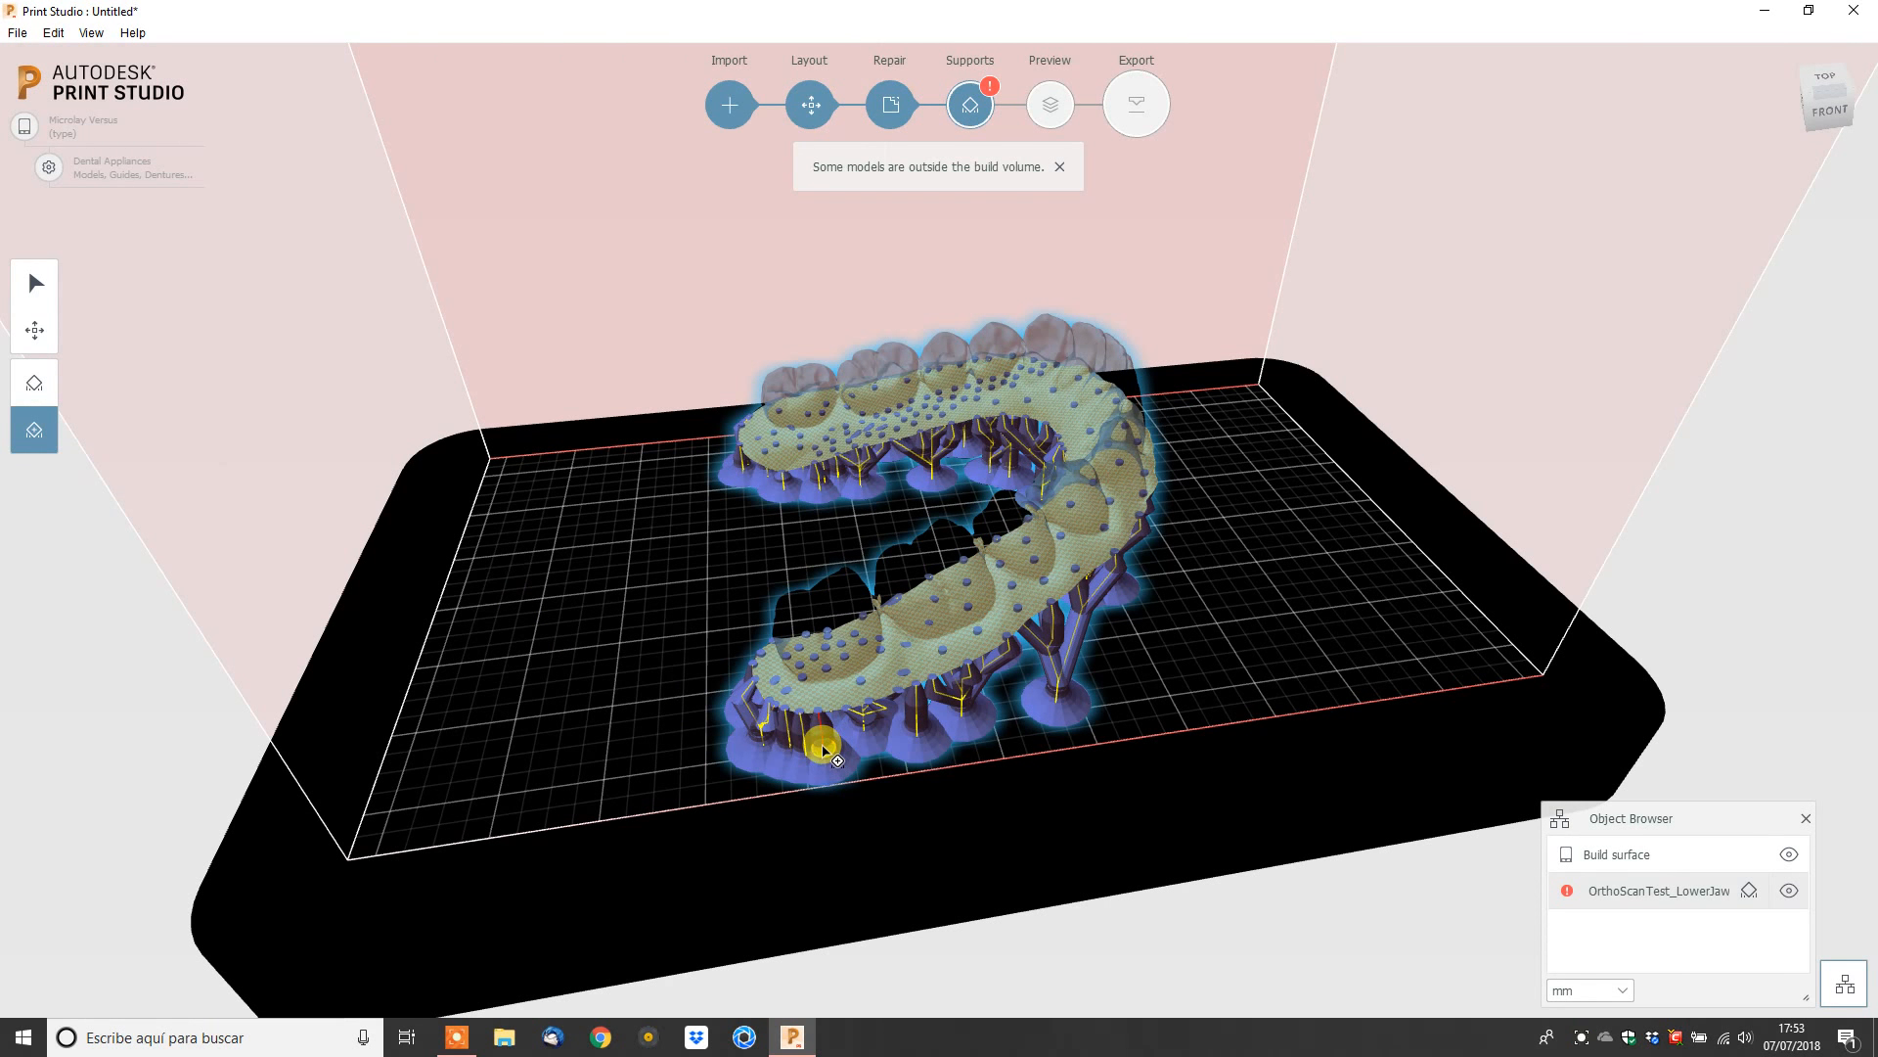
click(810, 661)
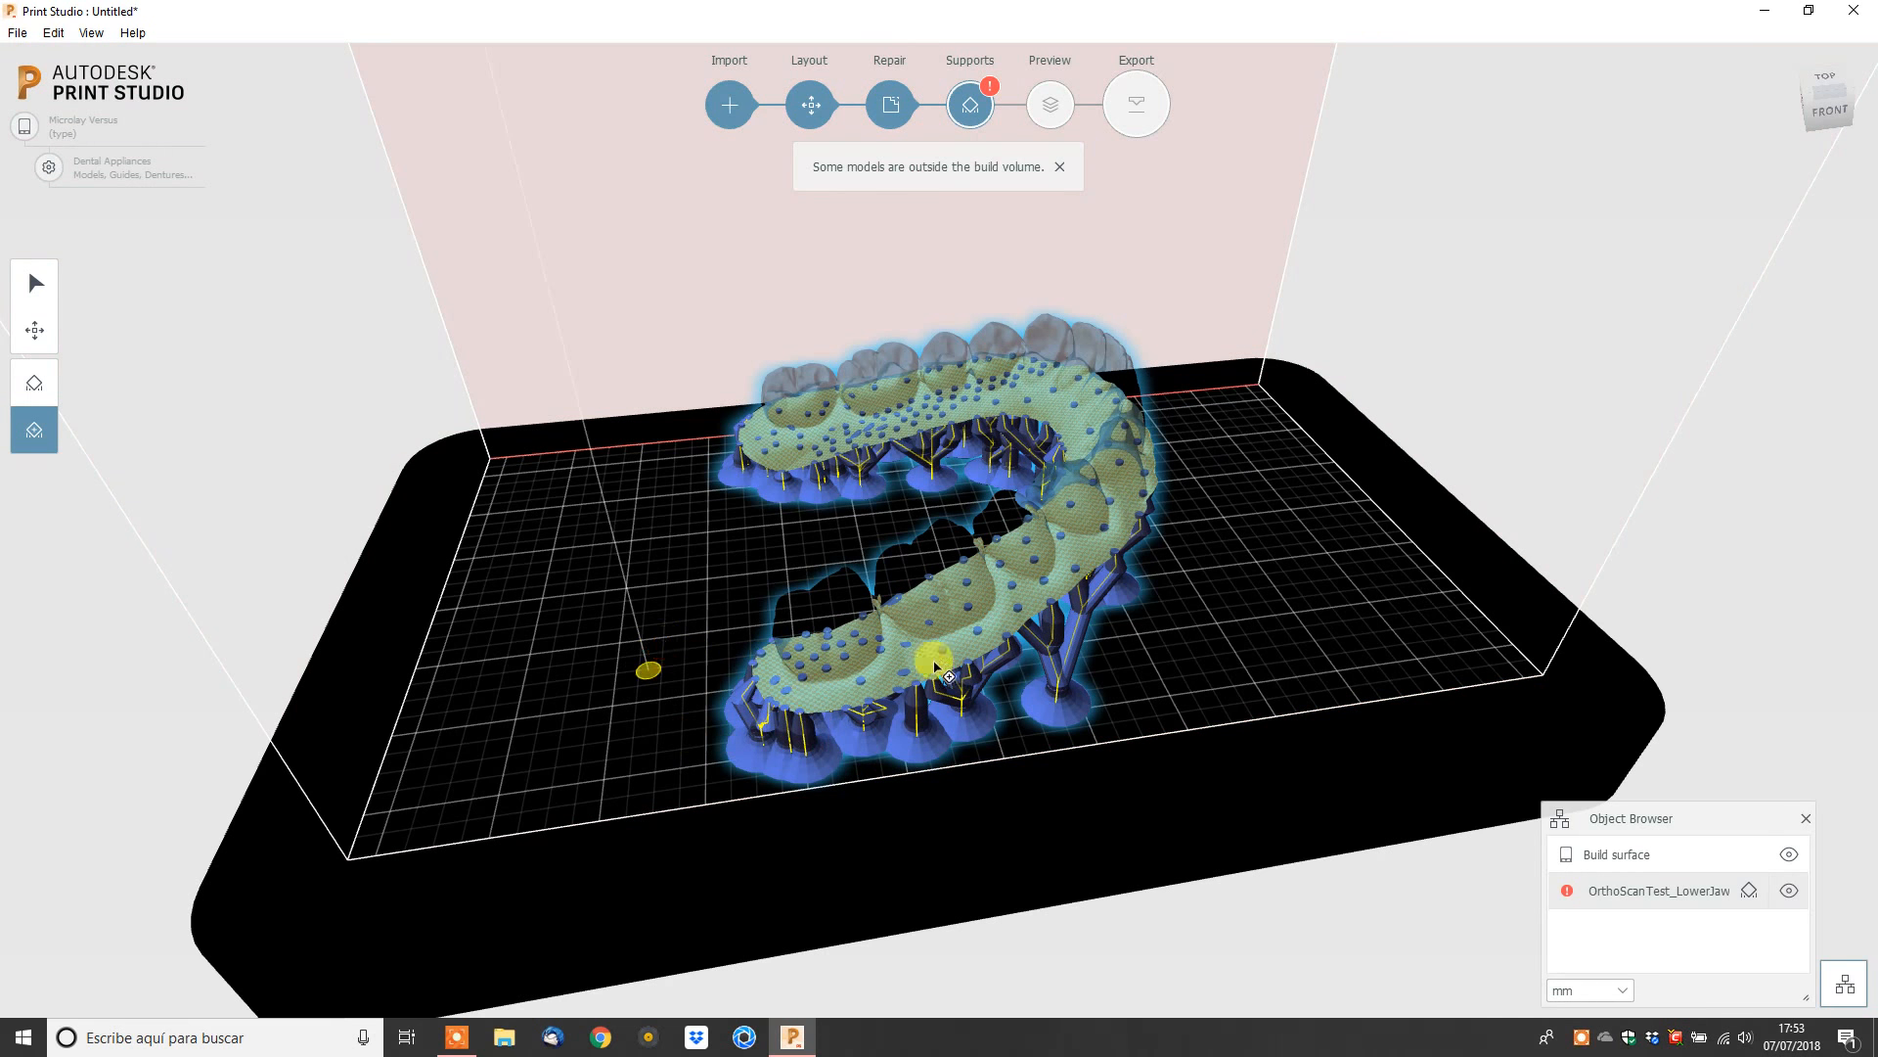
right_drag(1018, 631, 1508, 581)
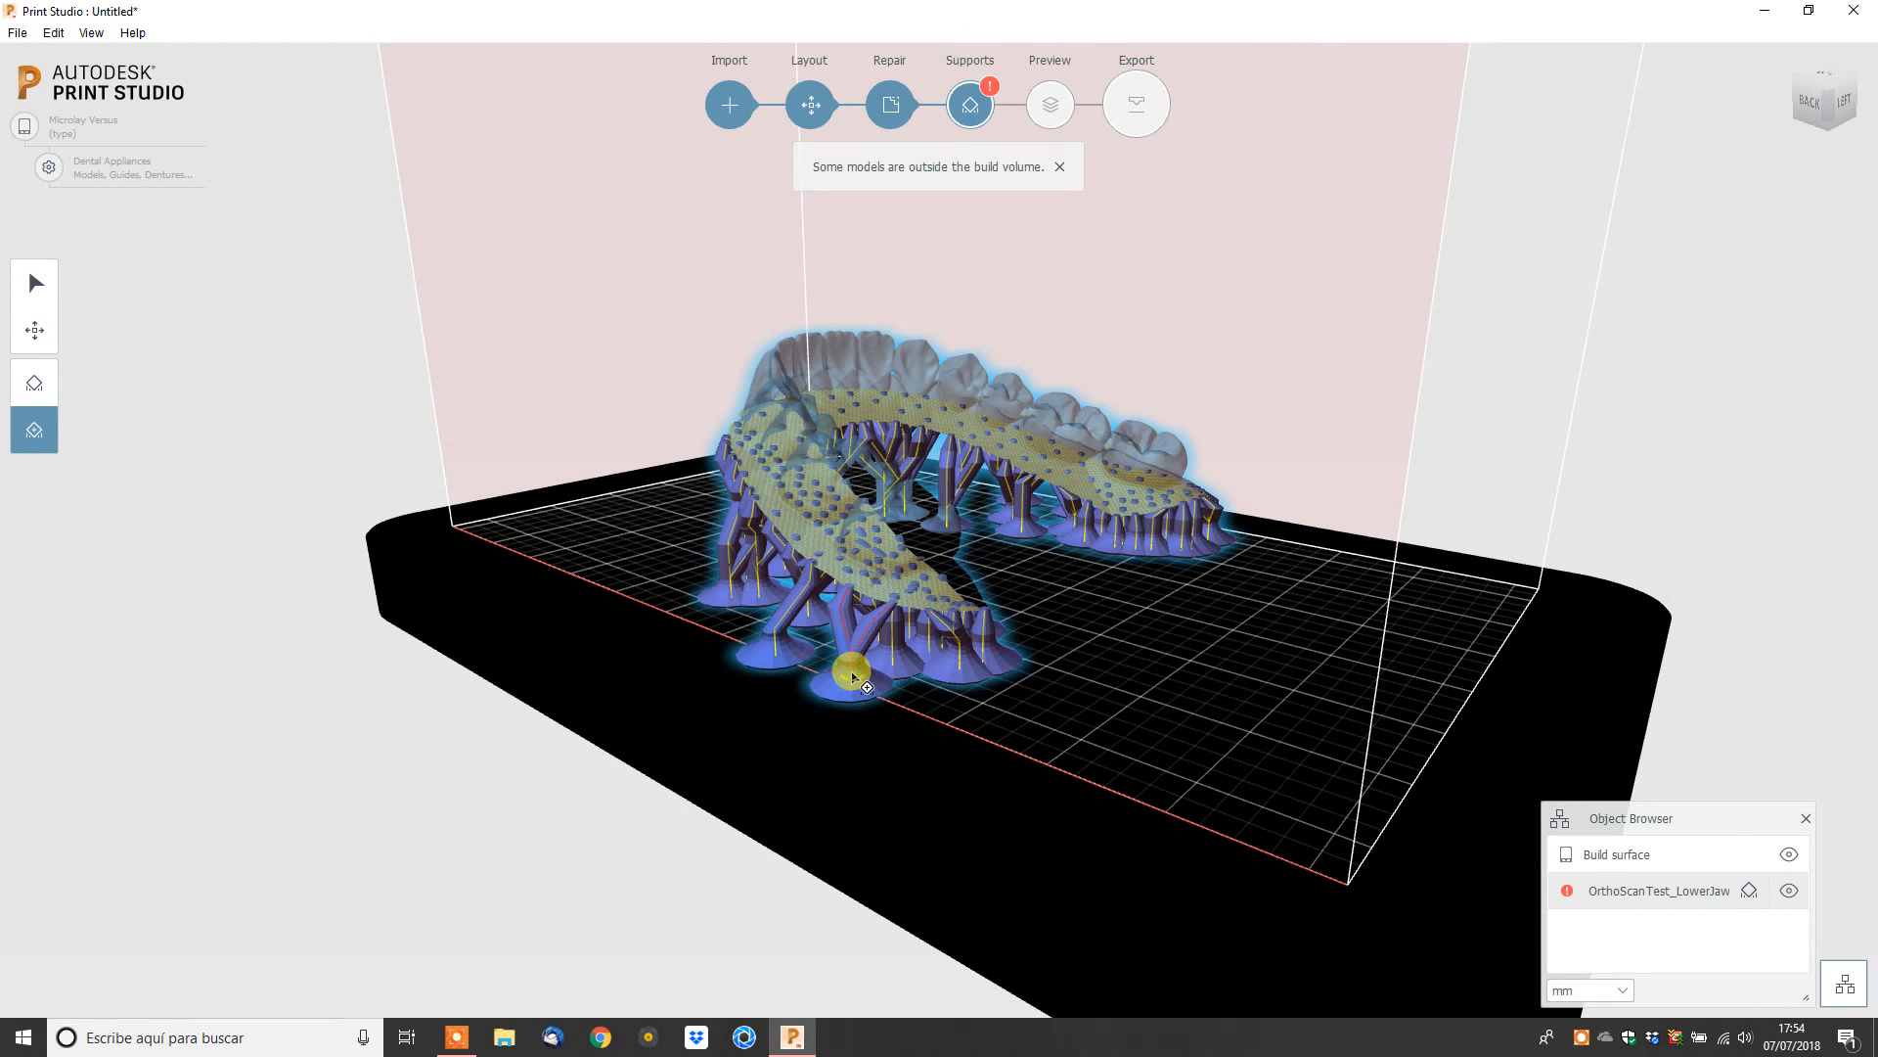
click(839, 588)
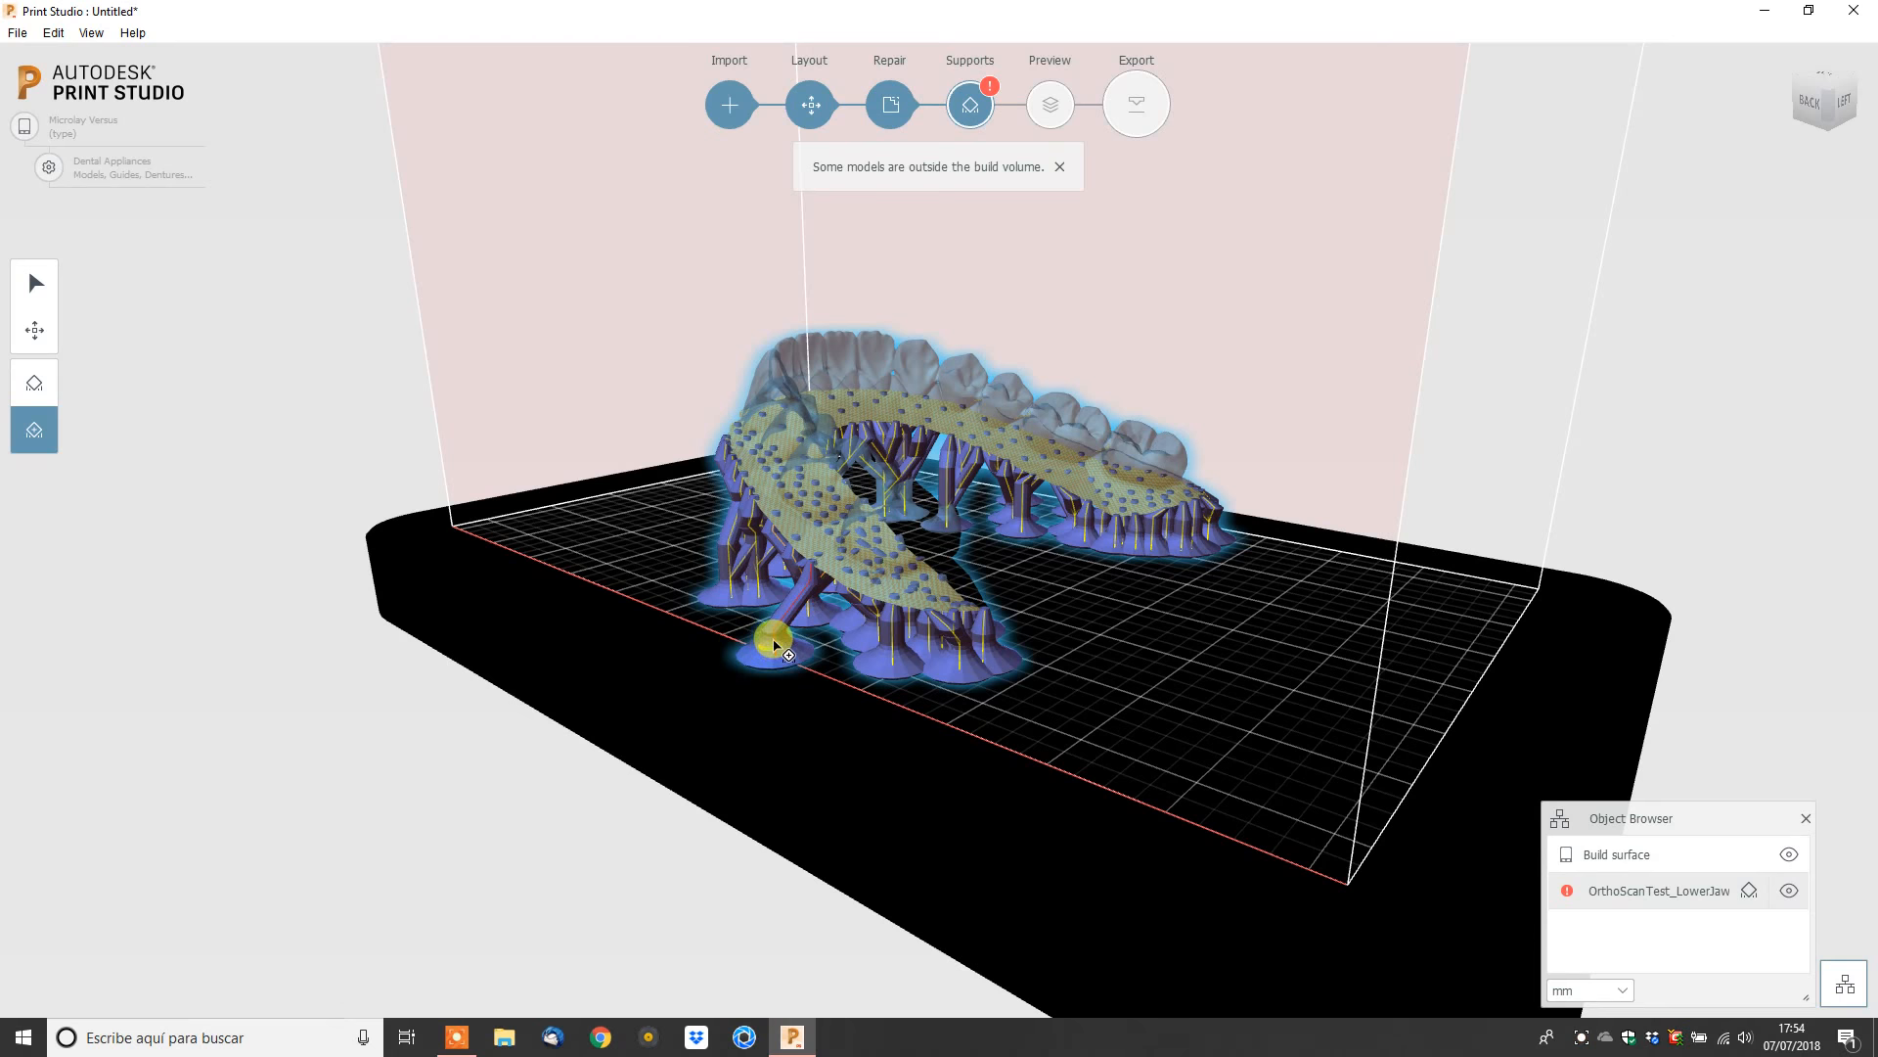
click(762, 553)
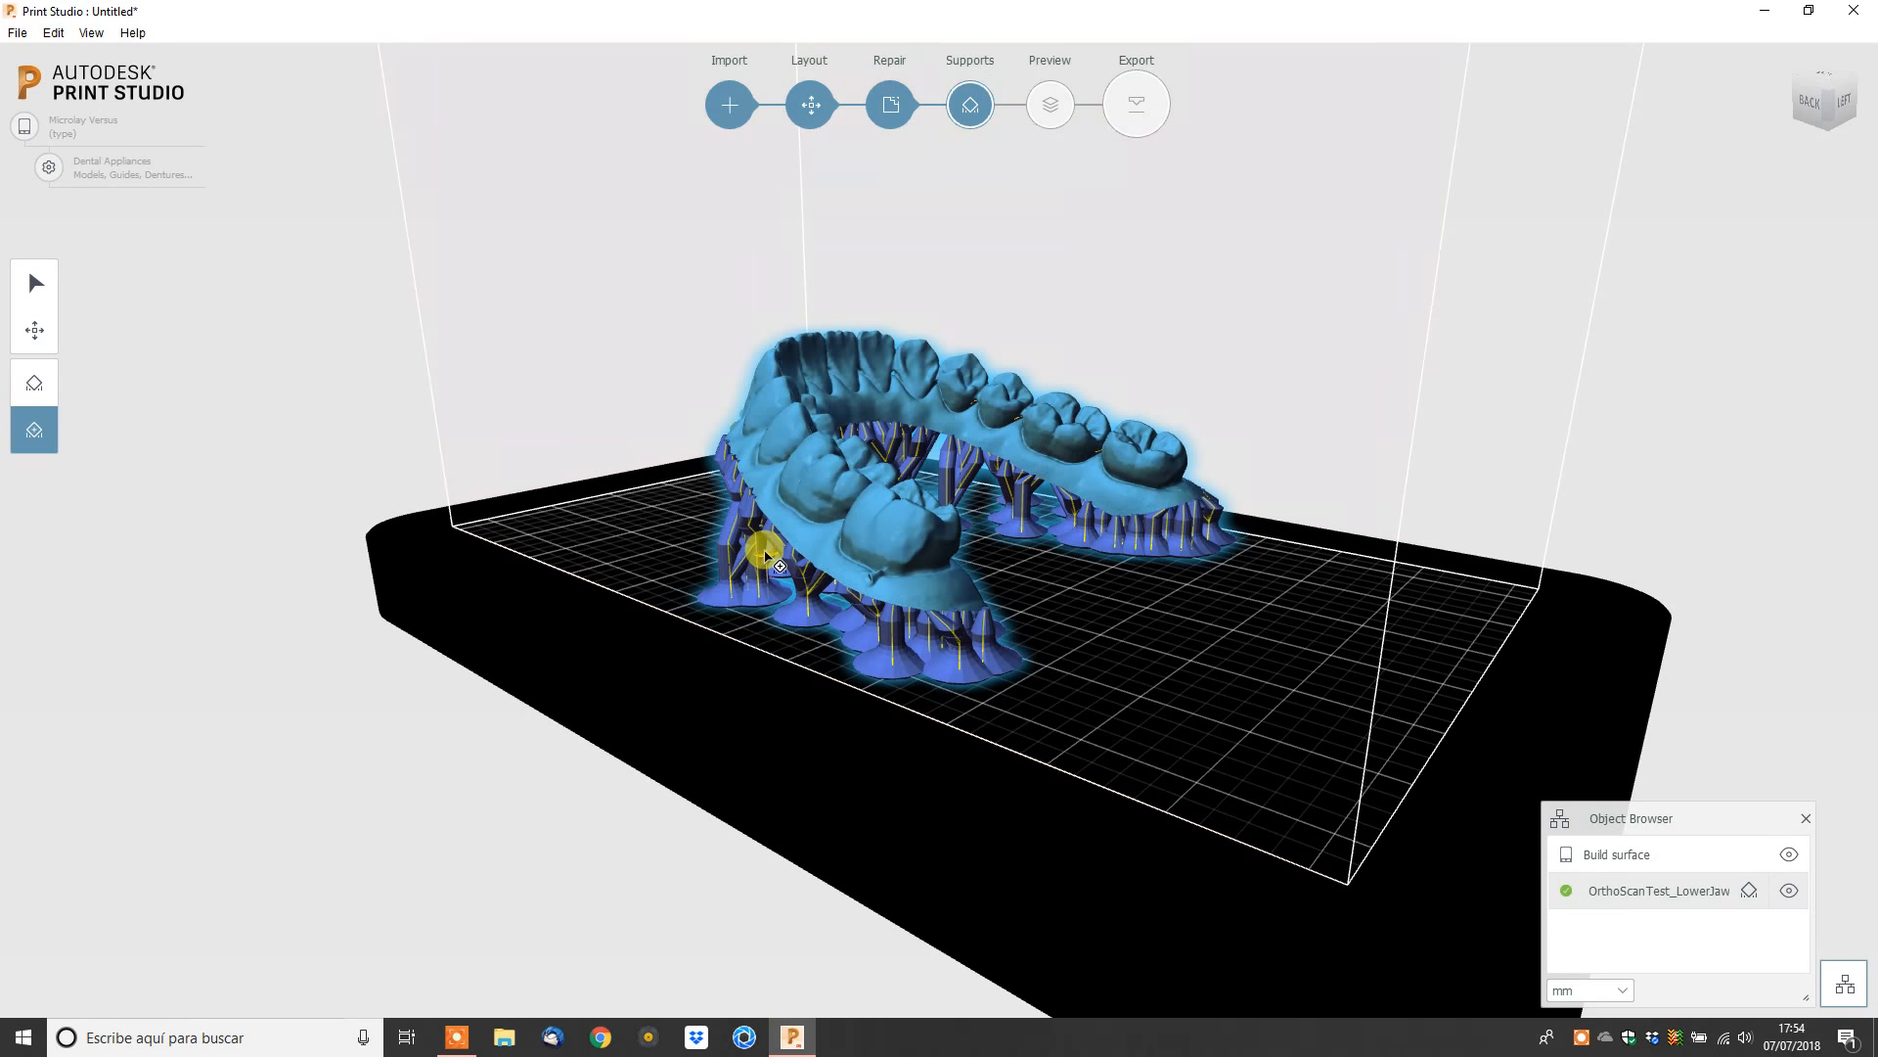
Add a manual support beneath the unsupported base area at the molar end of the jaw.
right_drag(881, 675, 885, 579)
right_drag(1006, 440, 942, 489)
scroll(928, 484, up, 3)
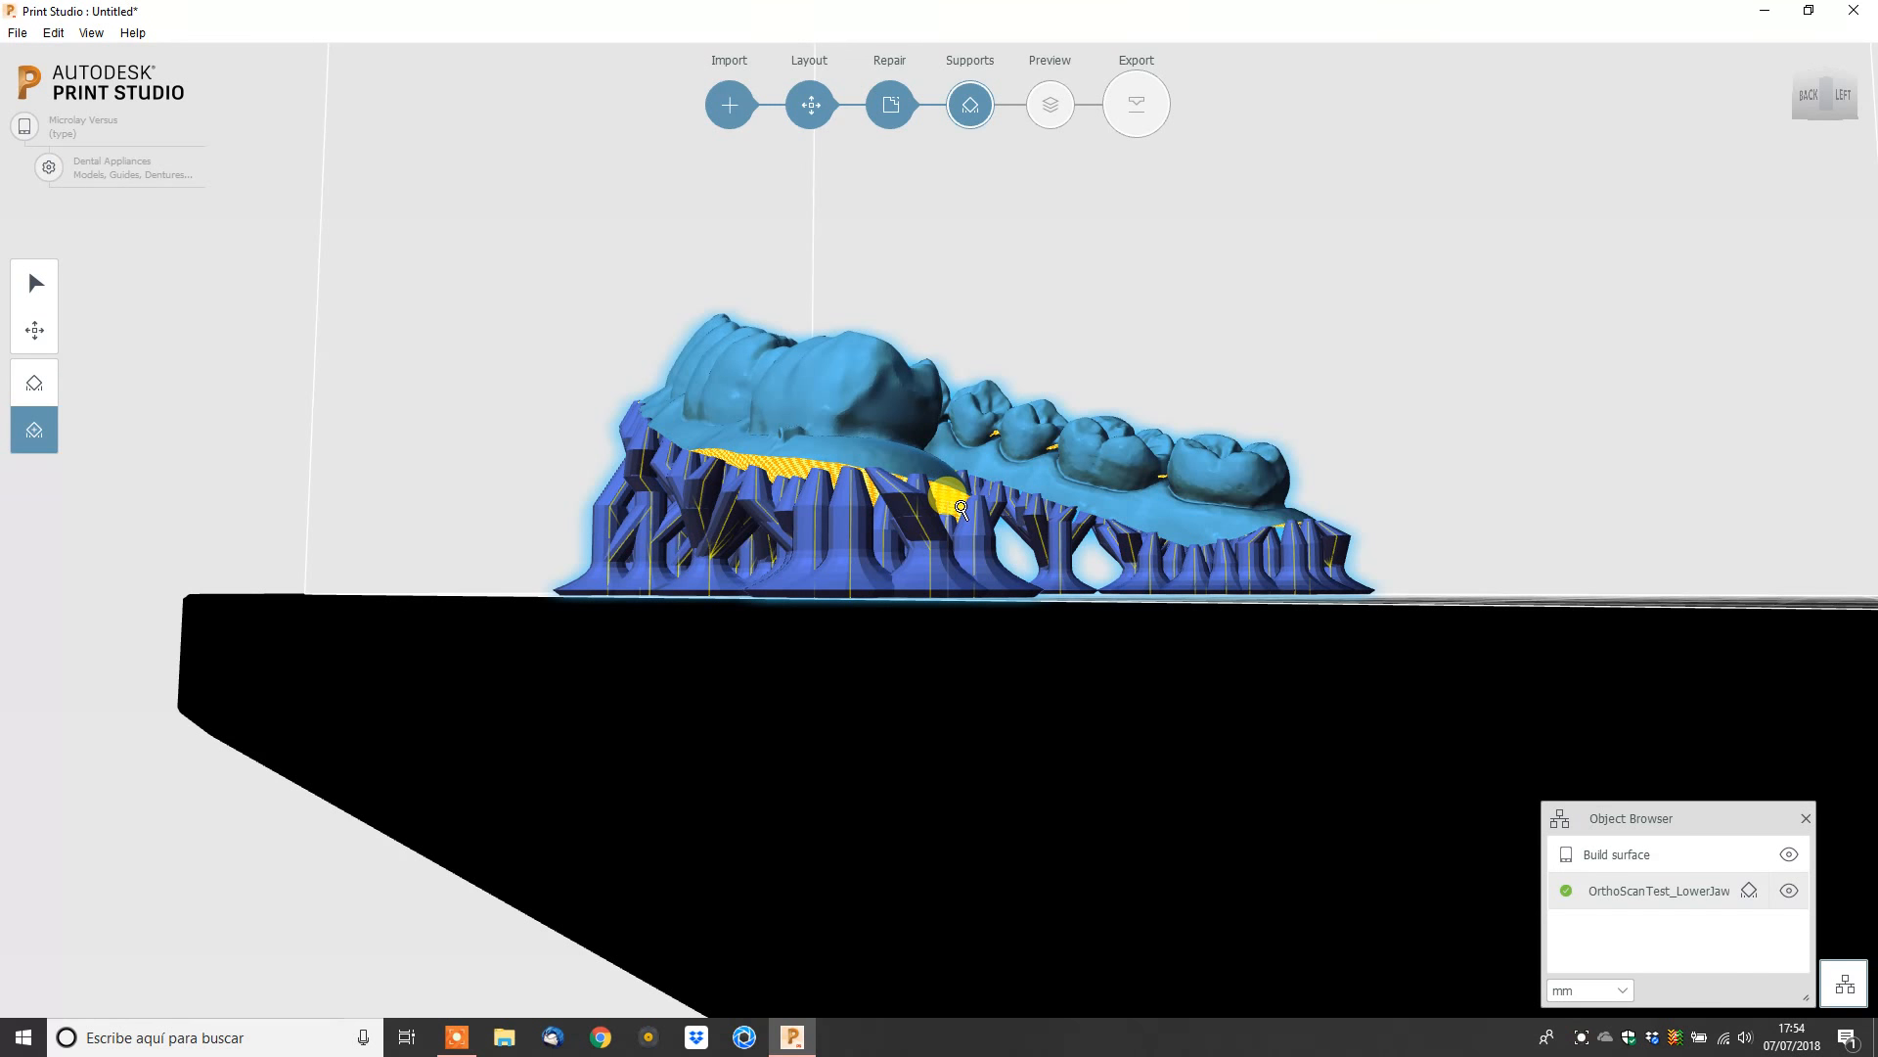
right_drag(876, 507, 774, 503)
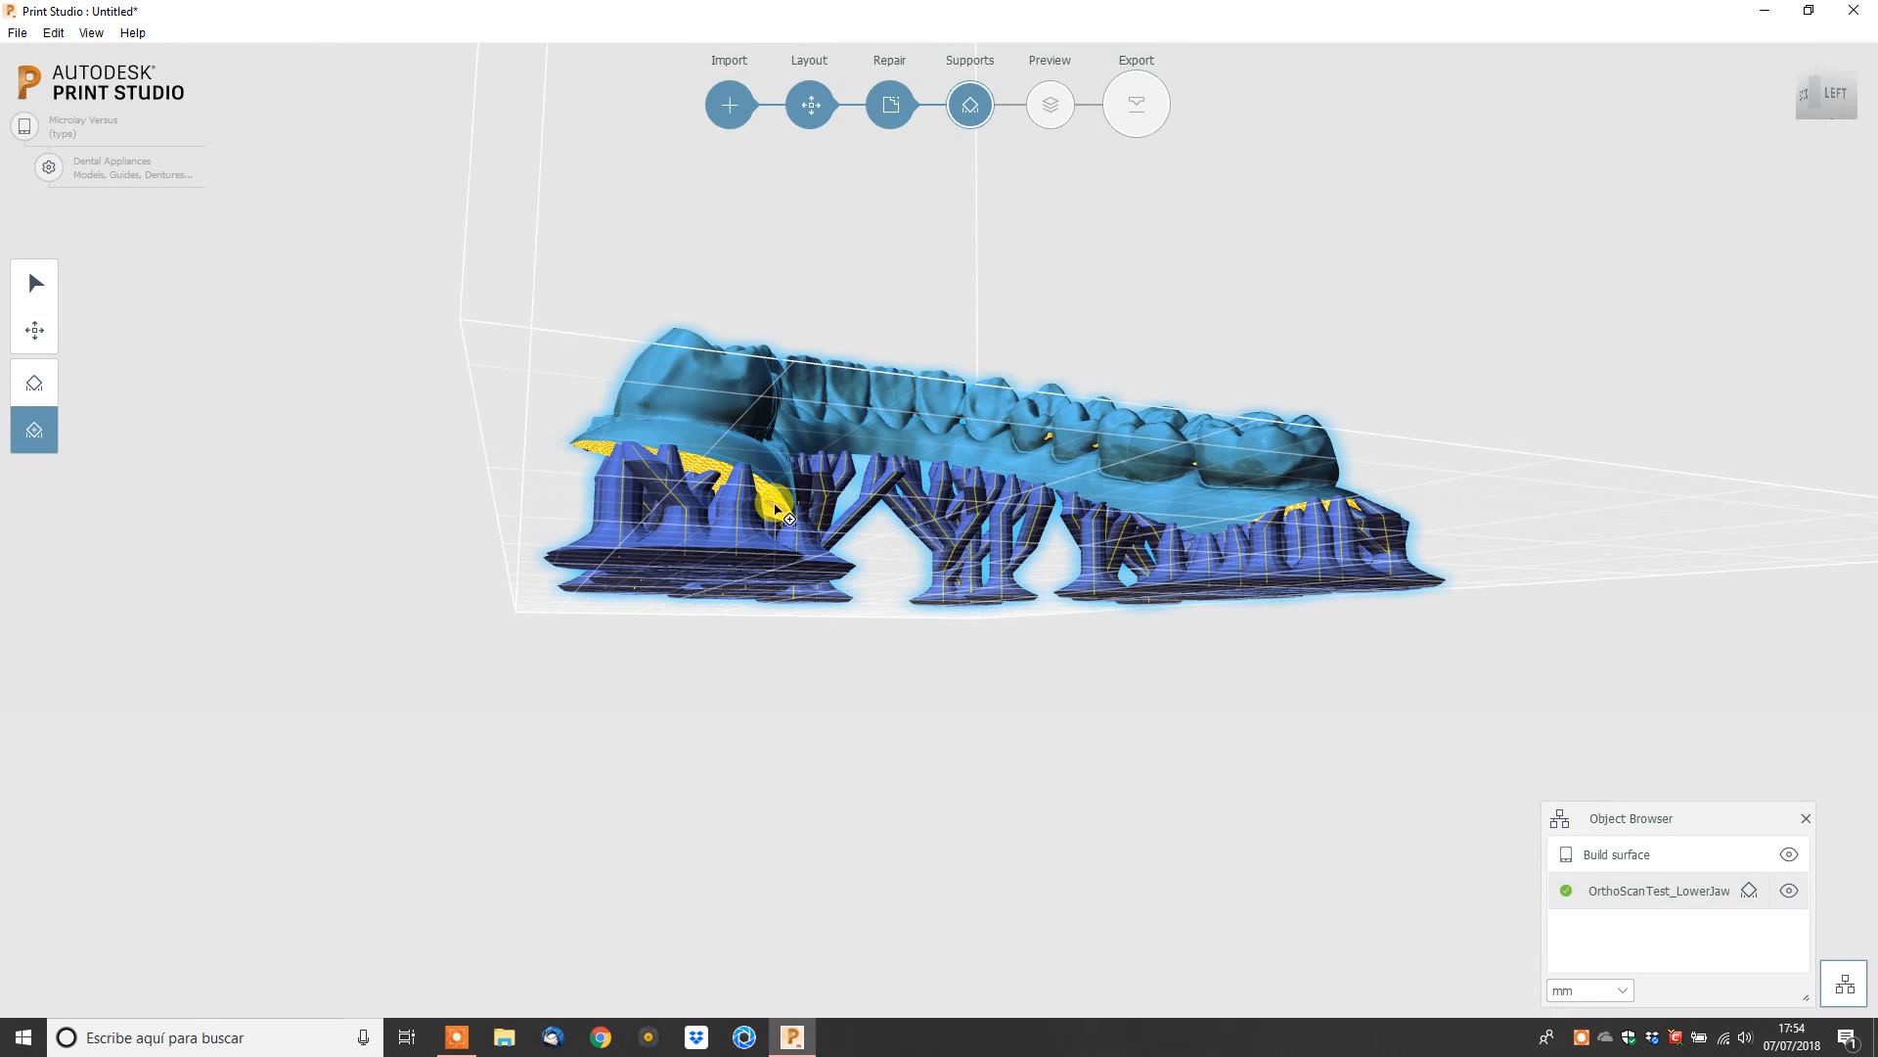
scroll(789, 517, up, 6)
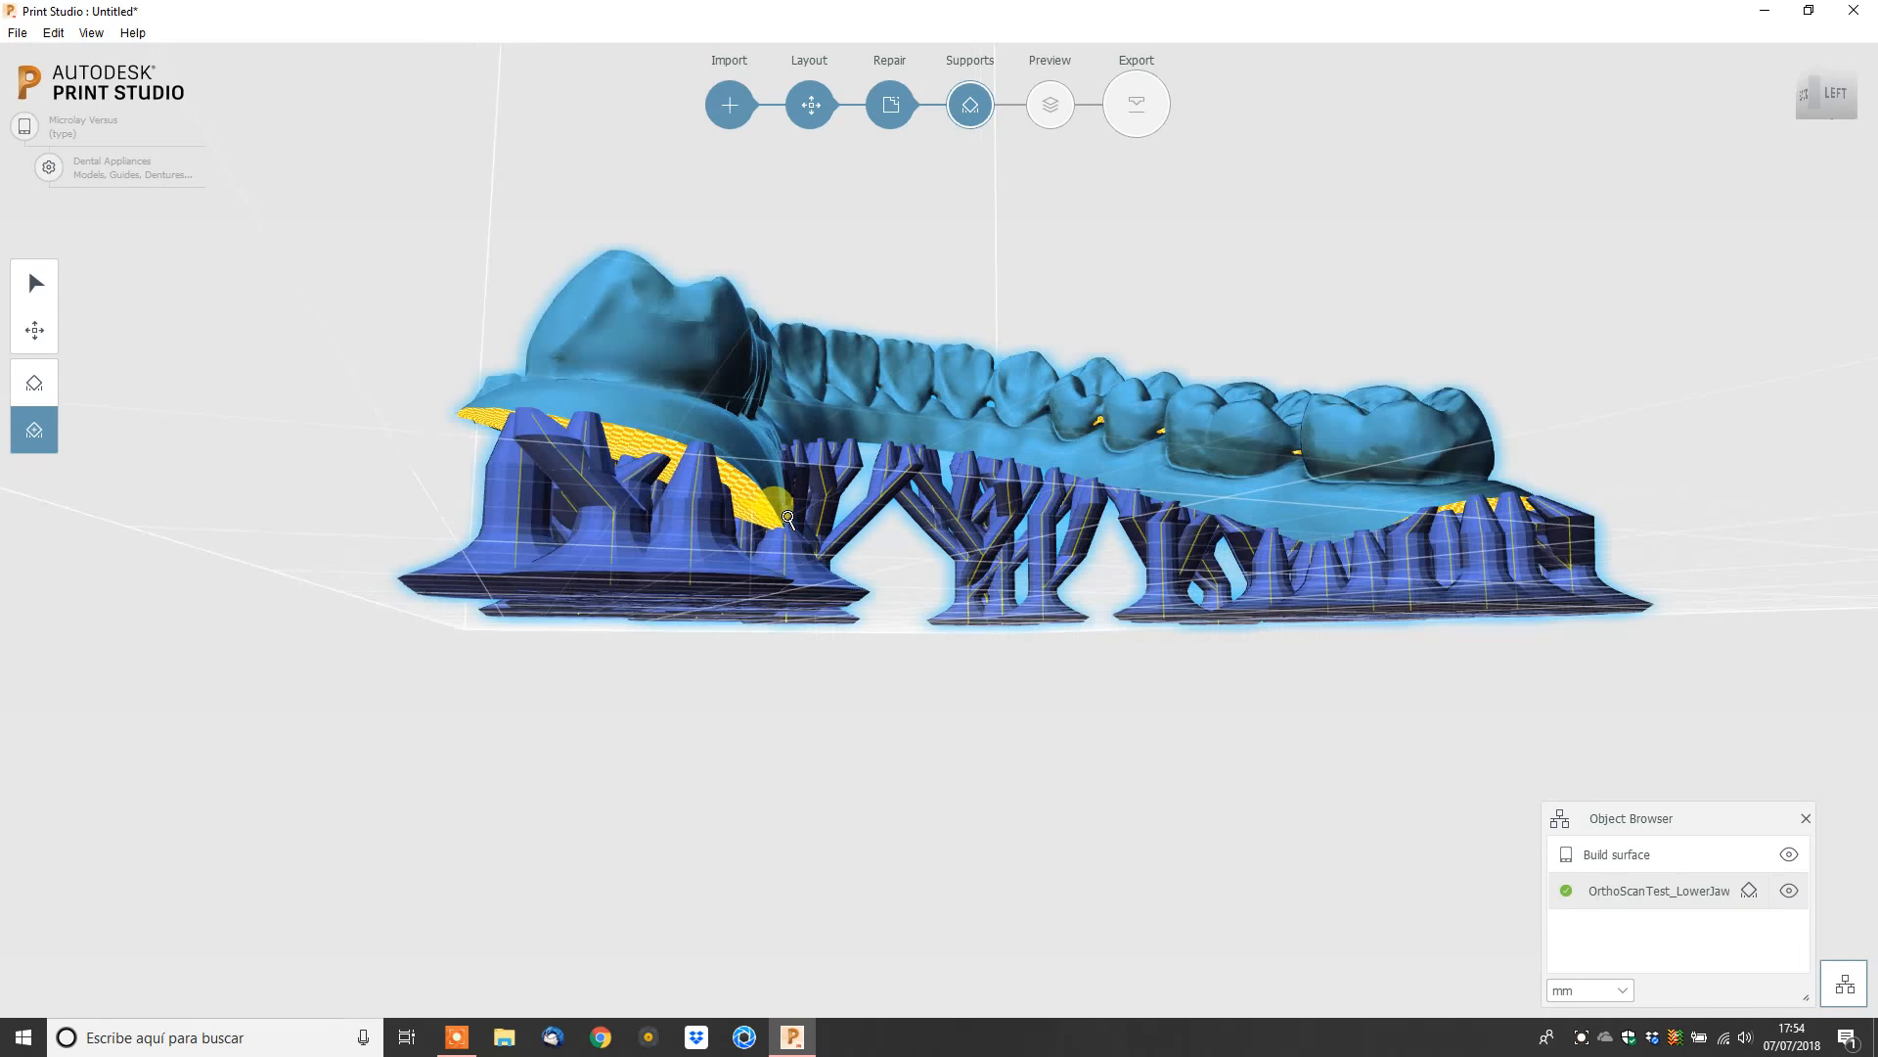
scroll(773, 507, up, 3)
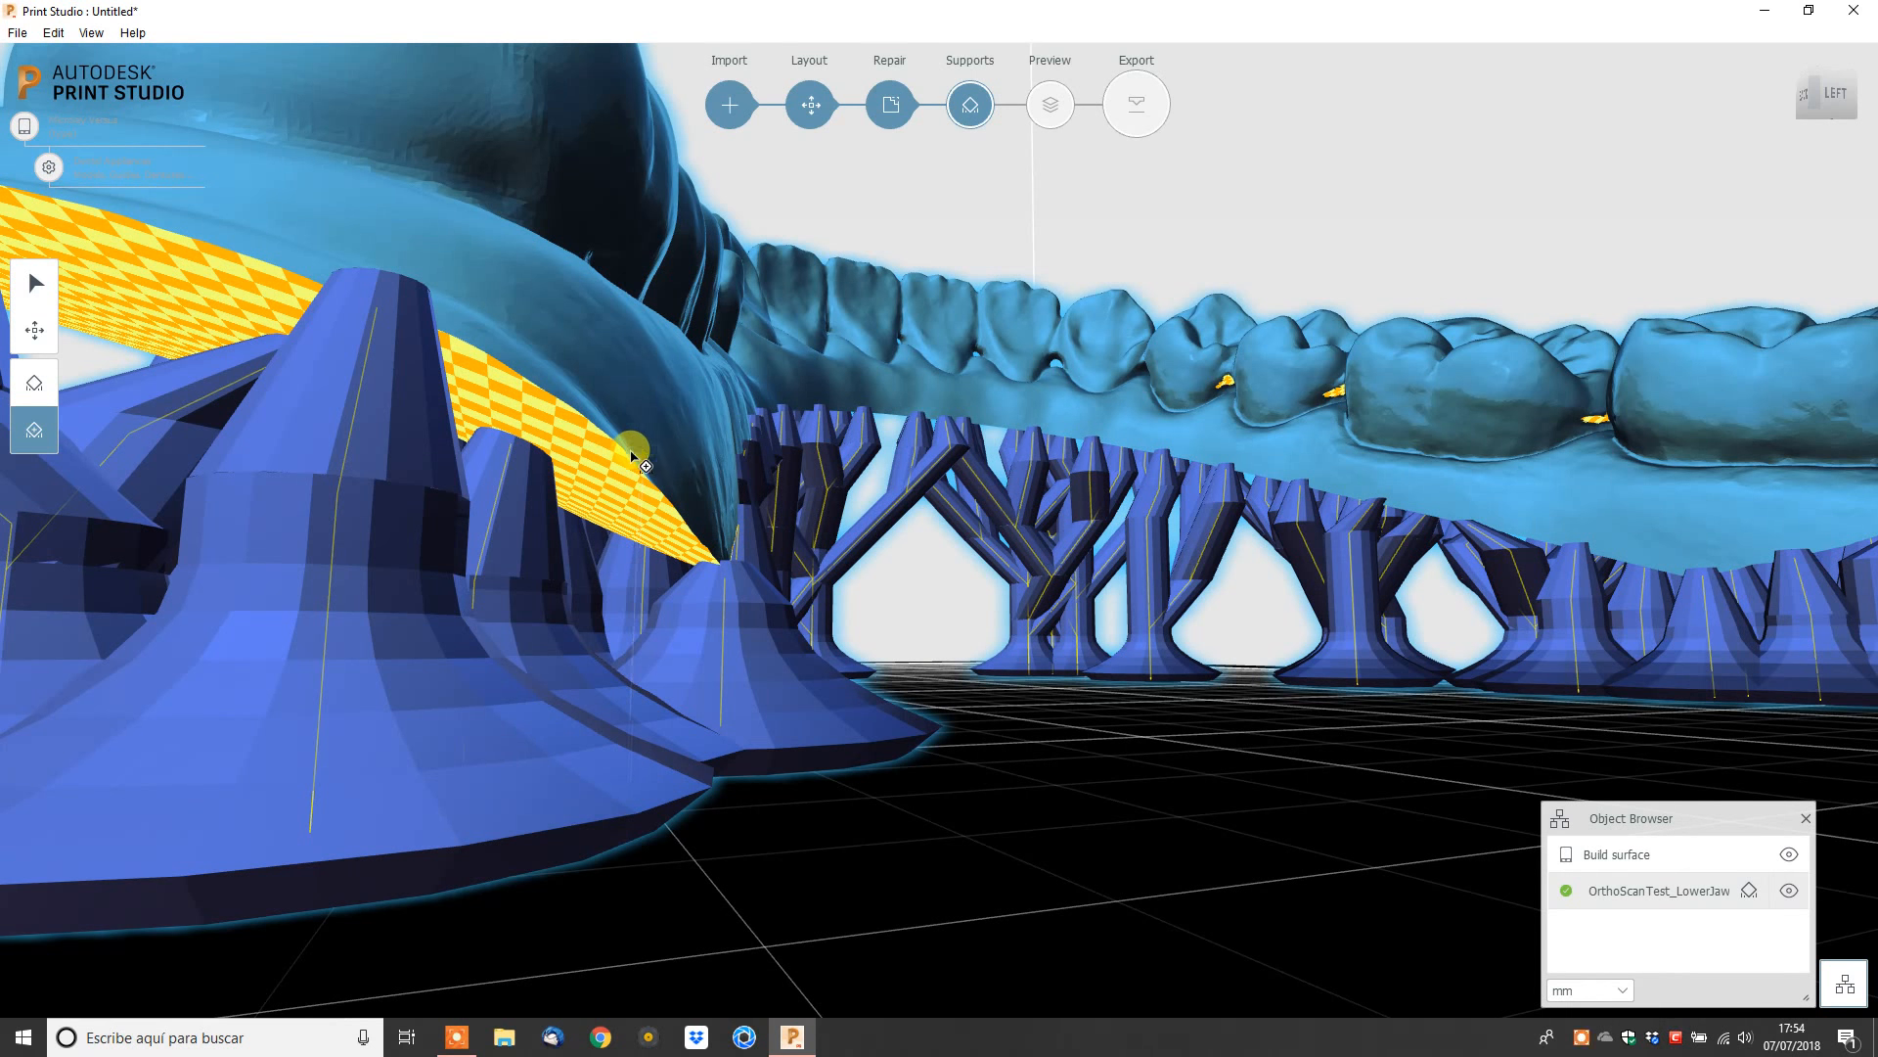
click(581, 419)
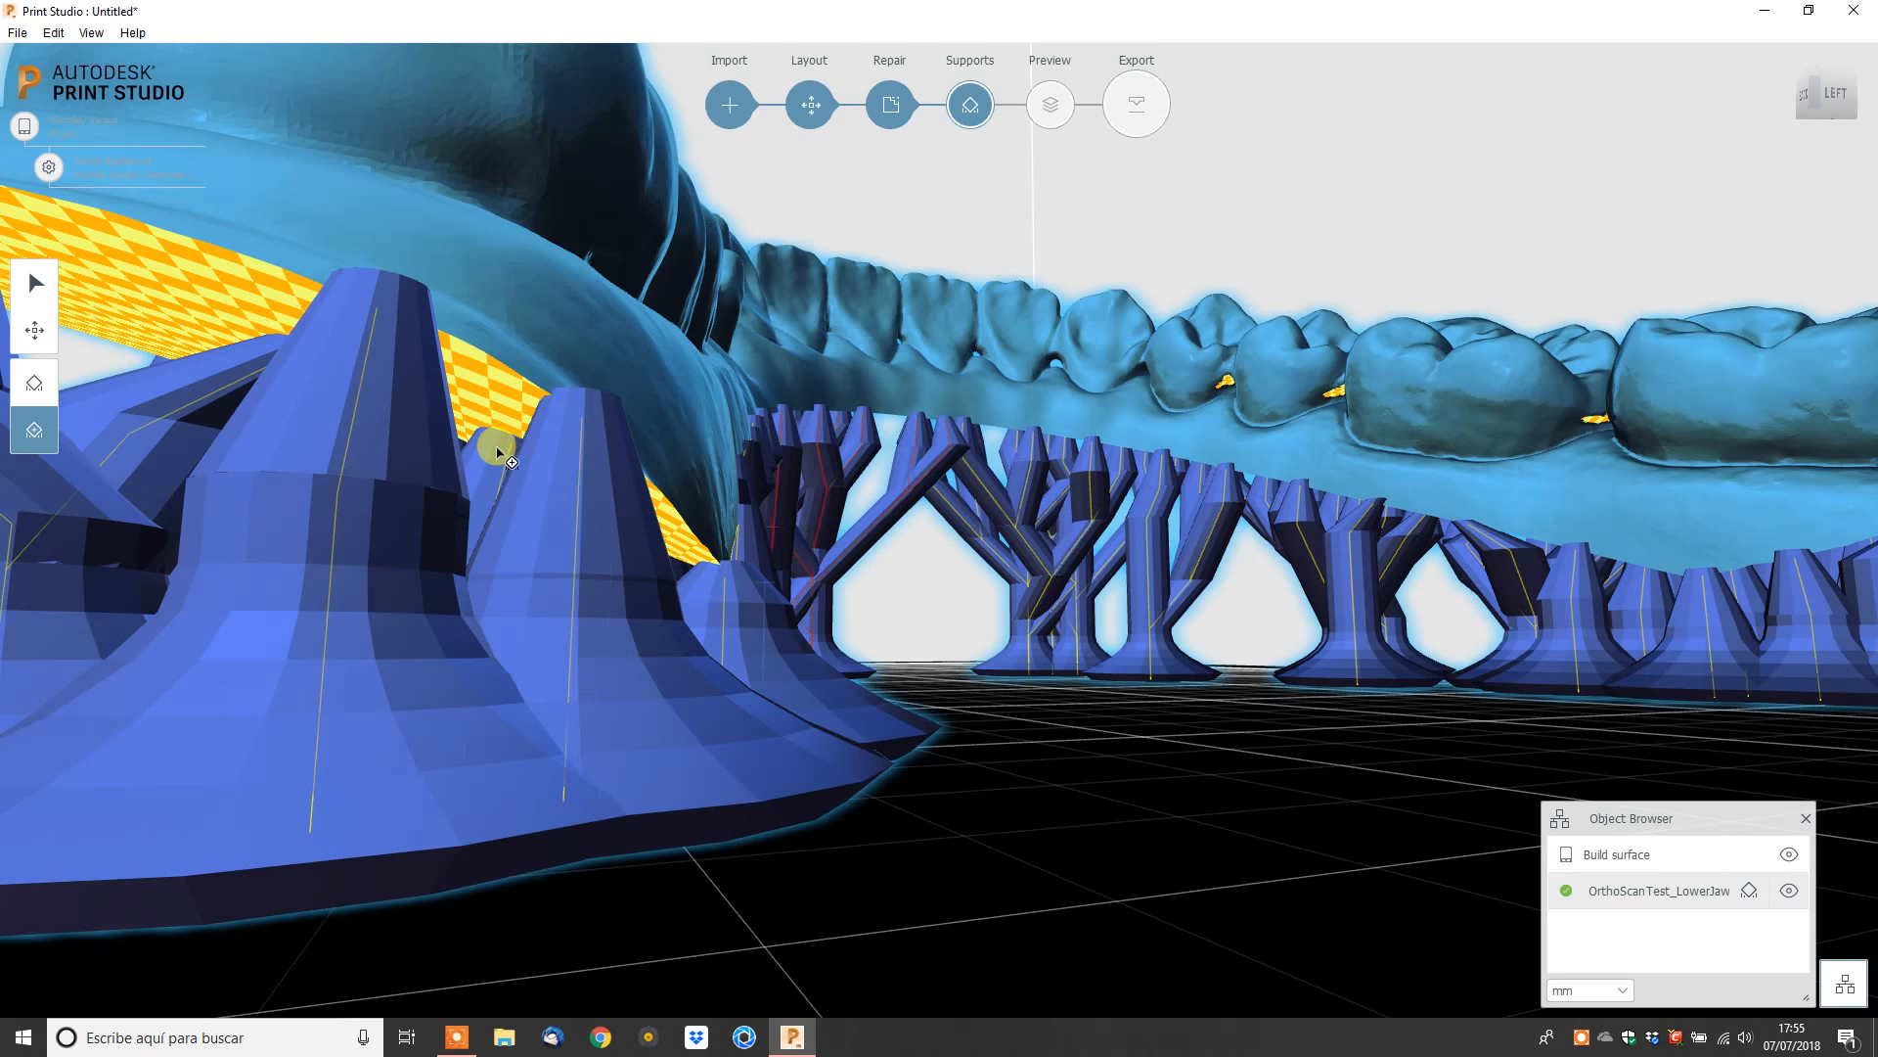
Add another manual support in the unsupported gap along the base edge at the lower jaw's molar end.
scroll(509, 461, down, 3)
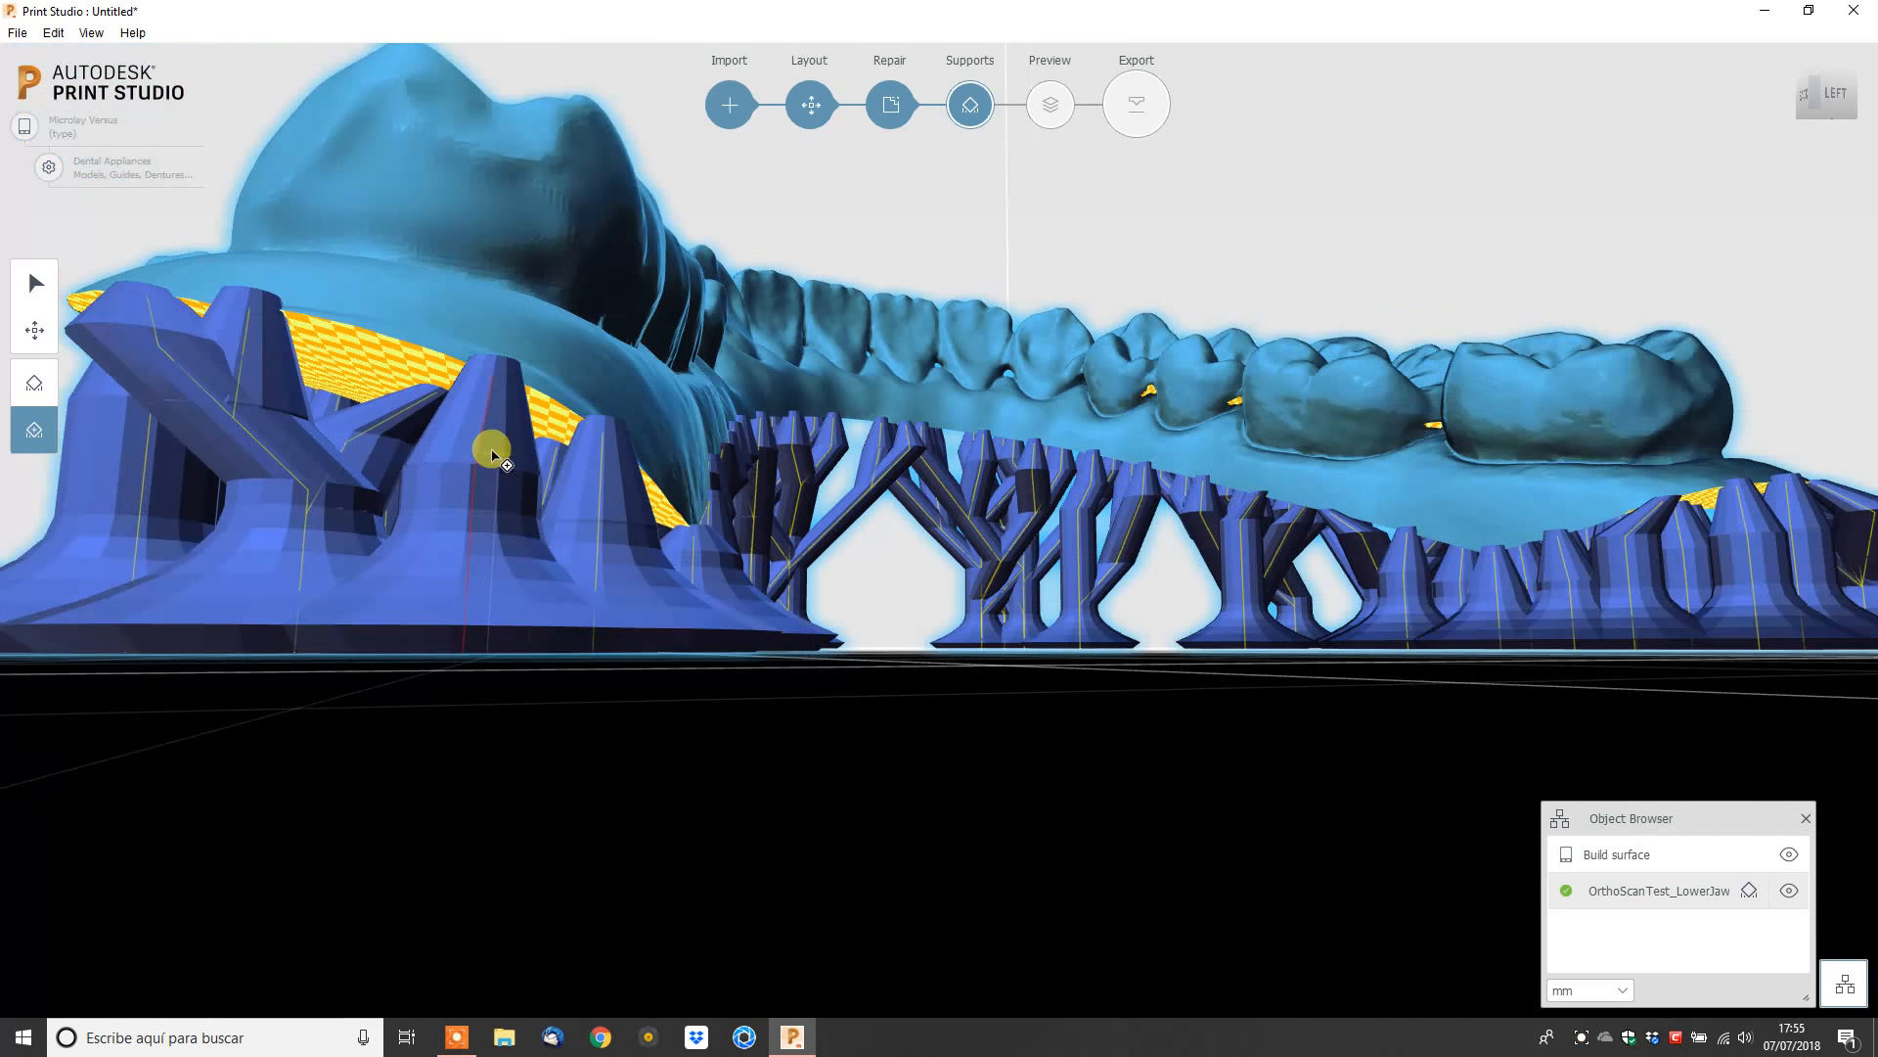
click(375, 344)
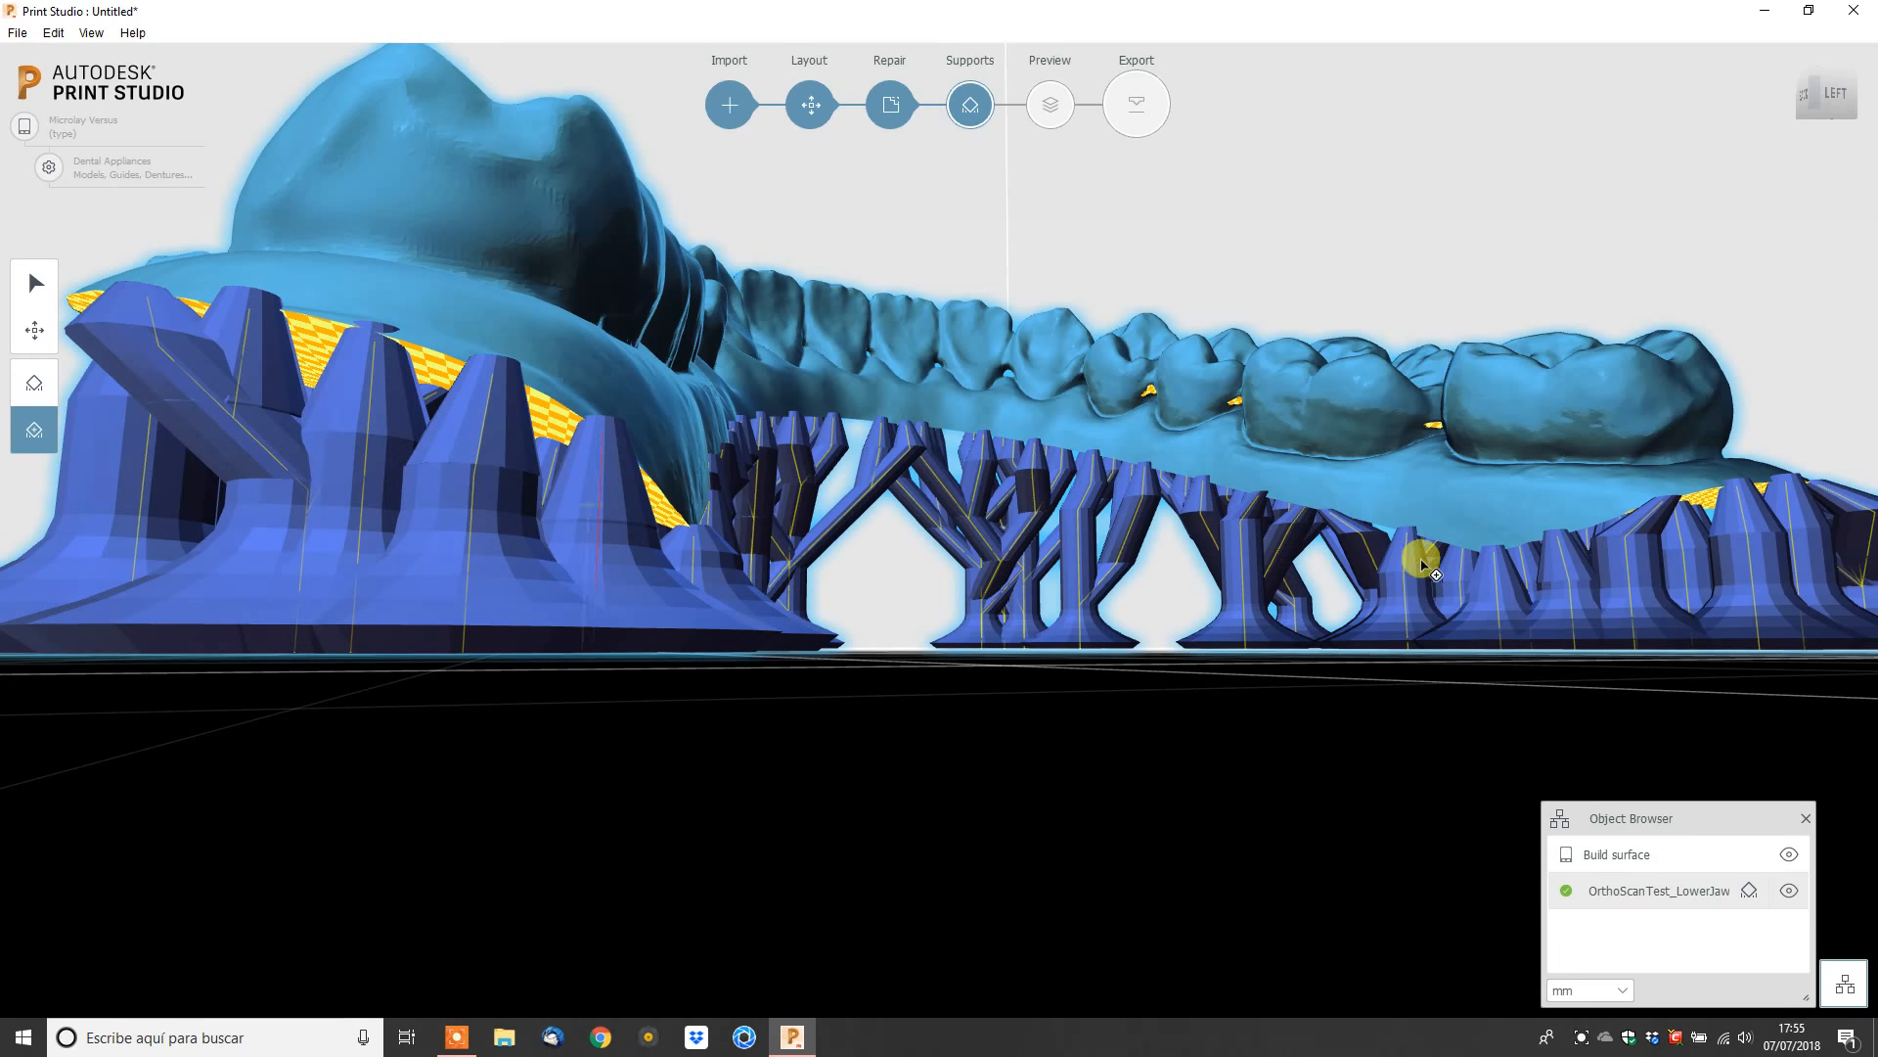
right_drag(1363, 599, 1084, 634)
scroll(1084, 636, down, 5)
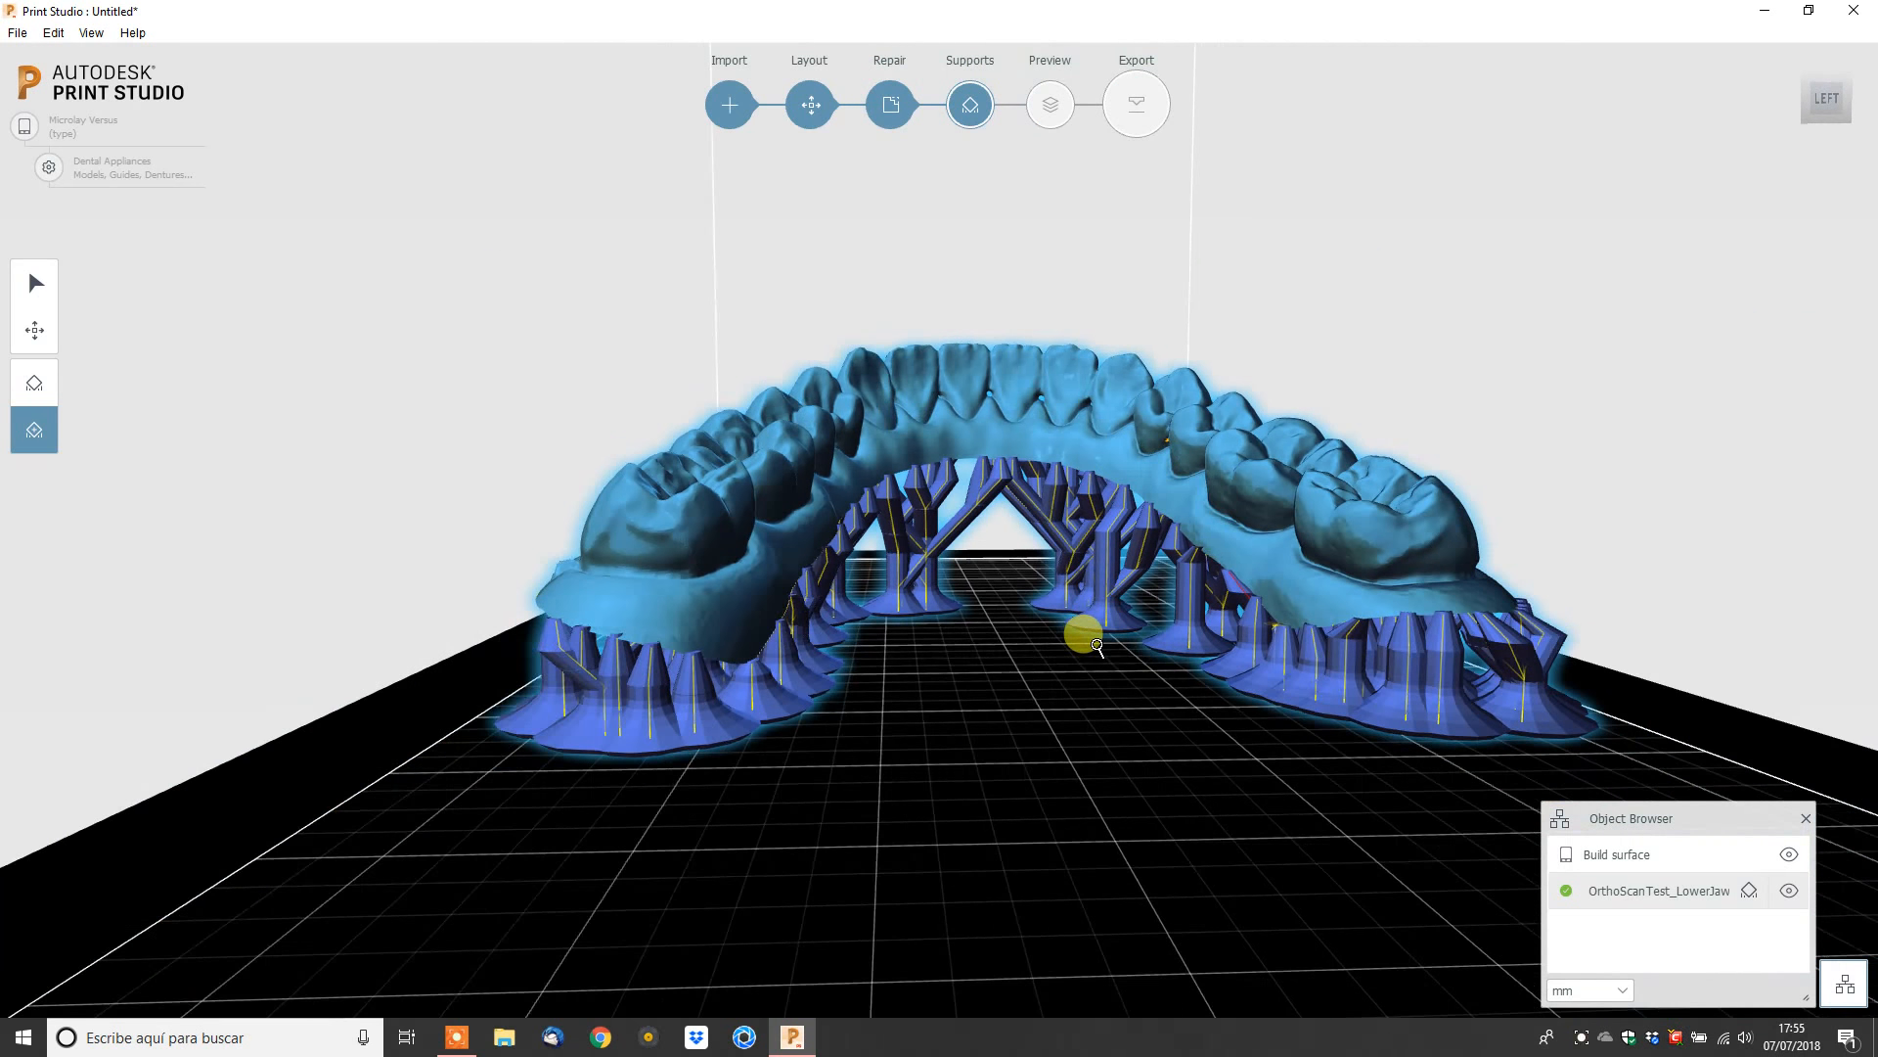
Move the supported lower jaw about 31 mm in the negative X direction, towards one side of the build platform.
click(1786, 63)
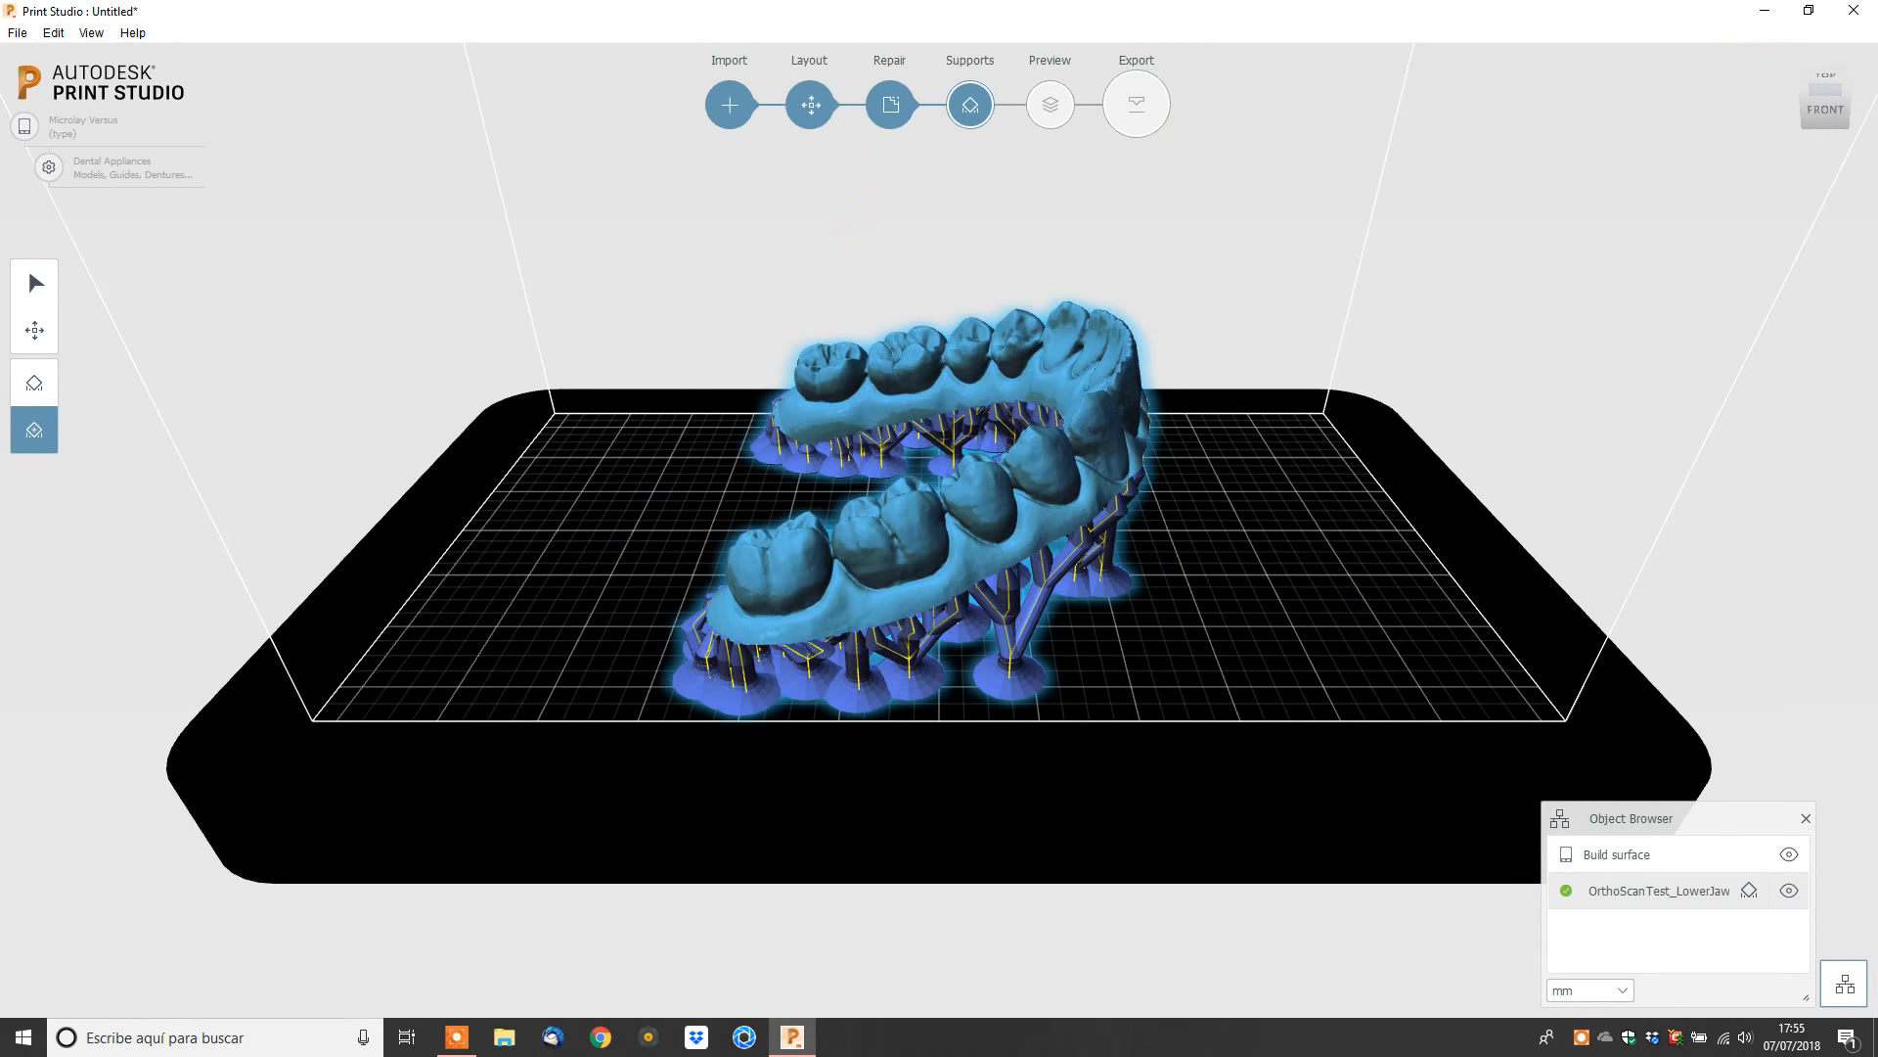
click(35, 330)
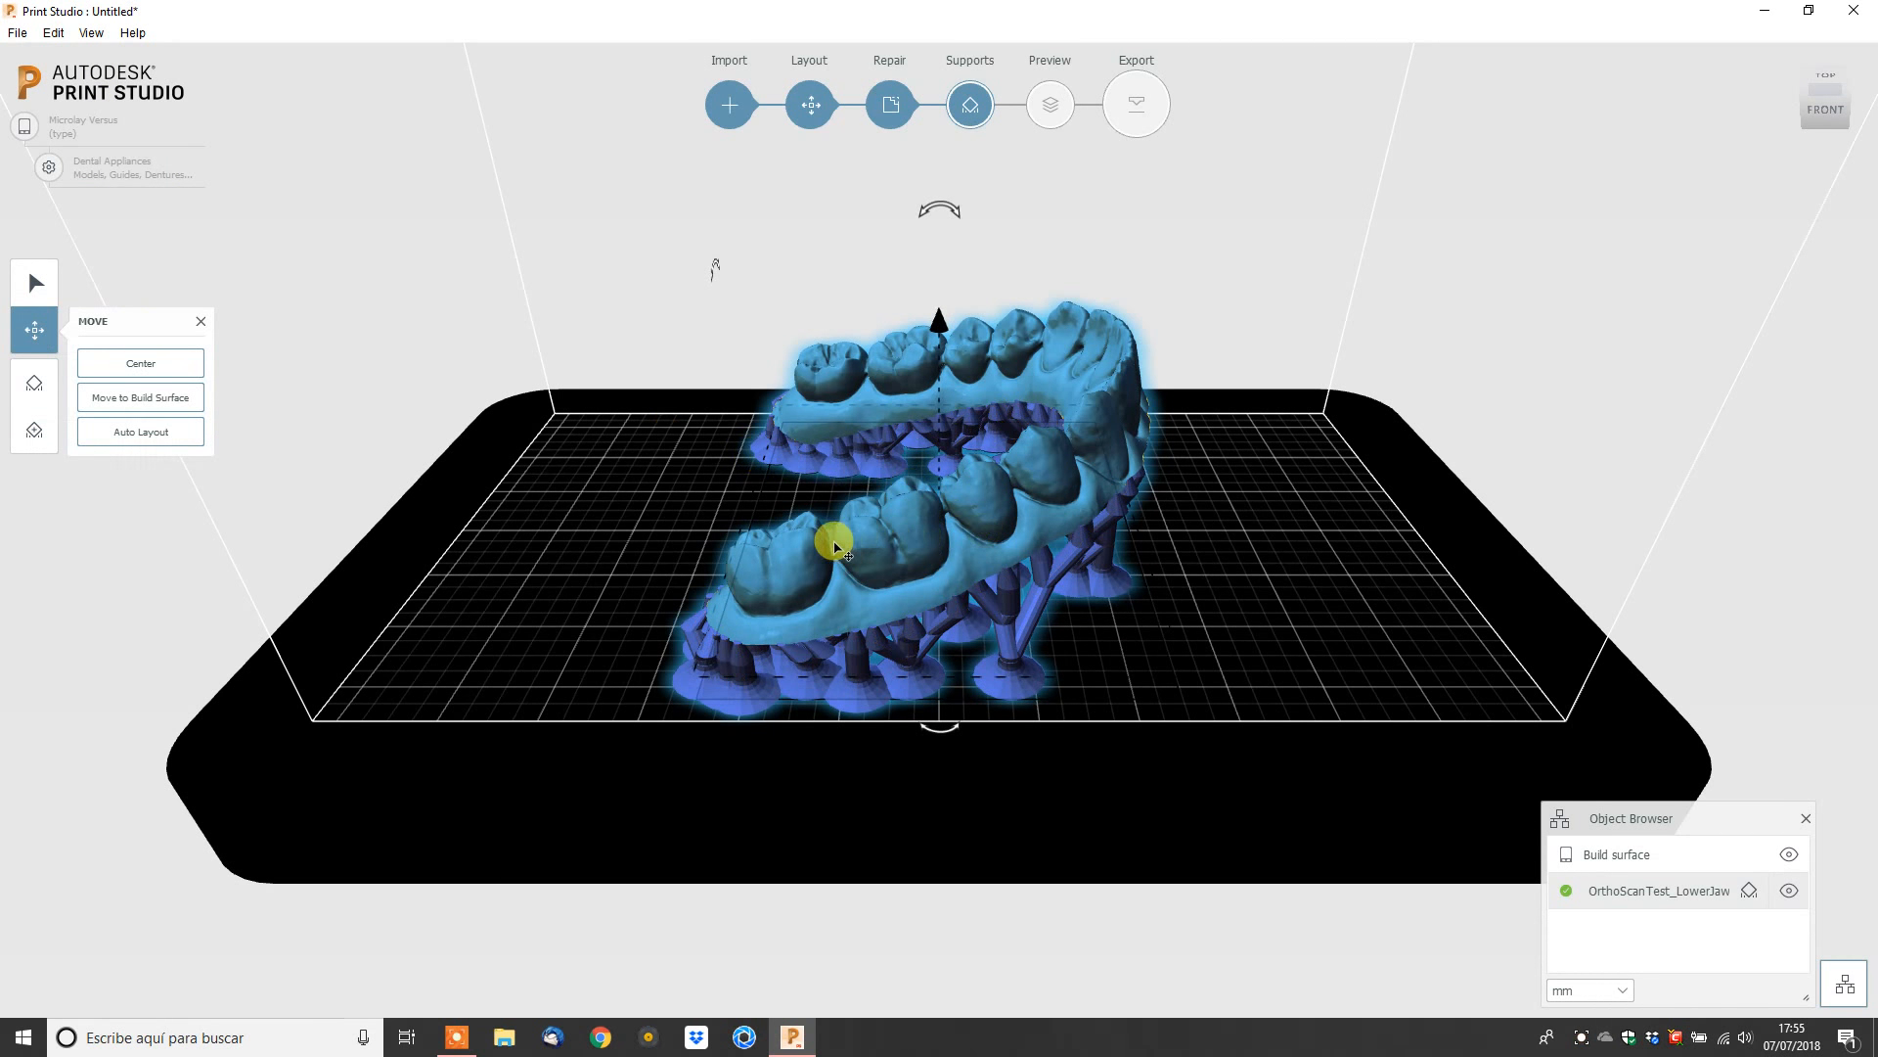
drag(834, 541, 673, 554)
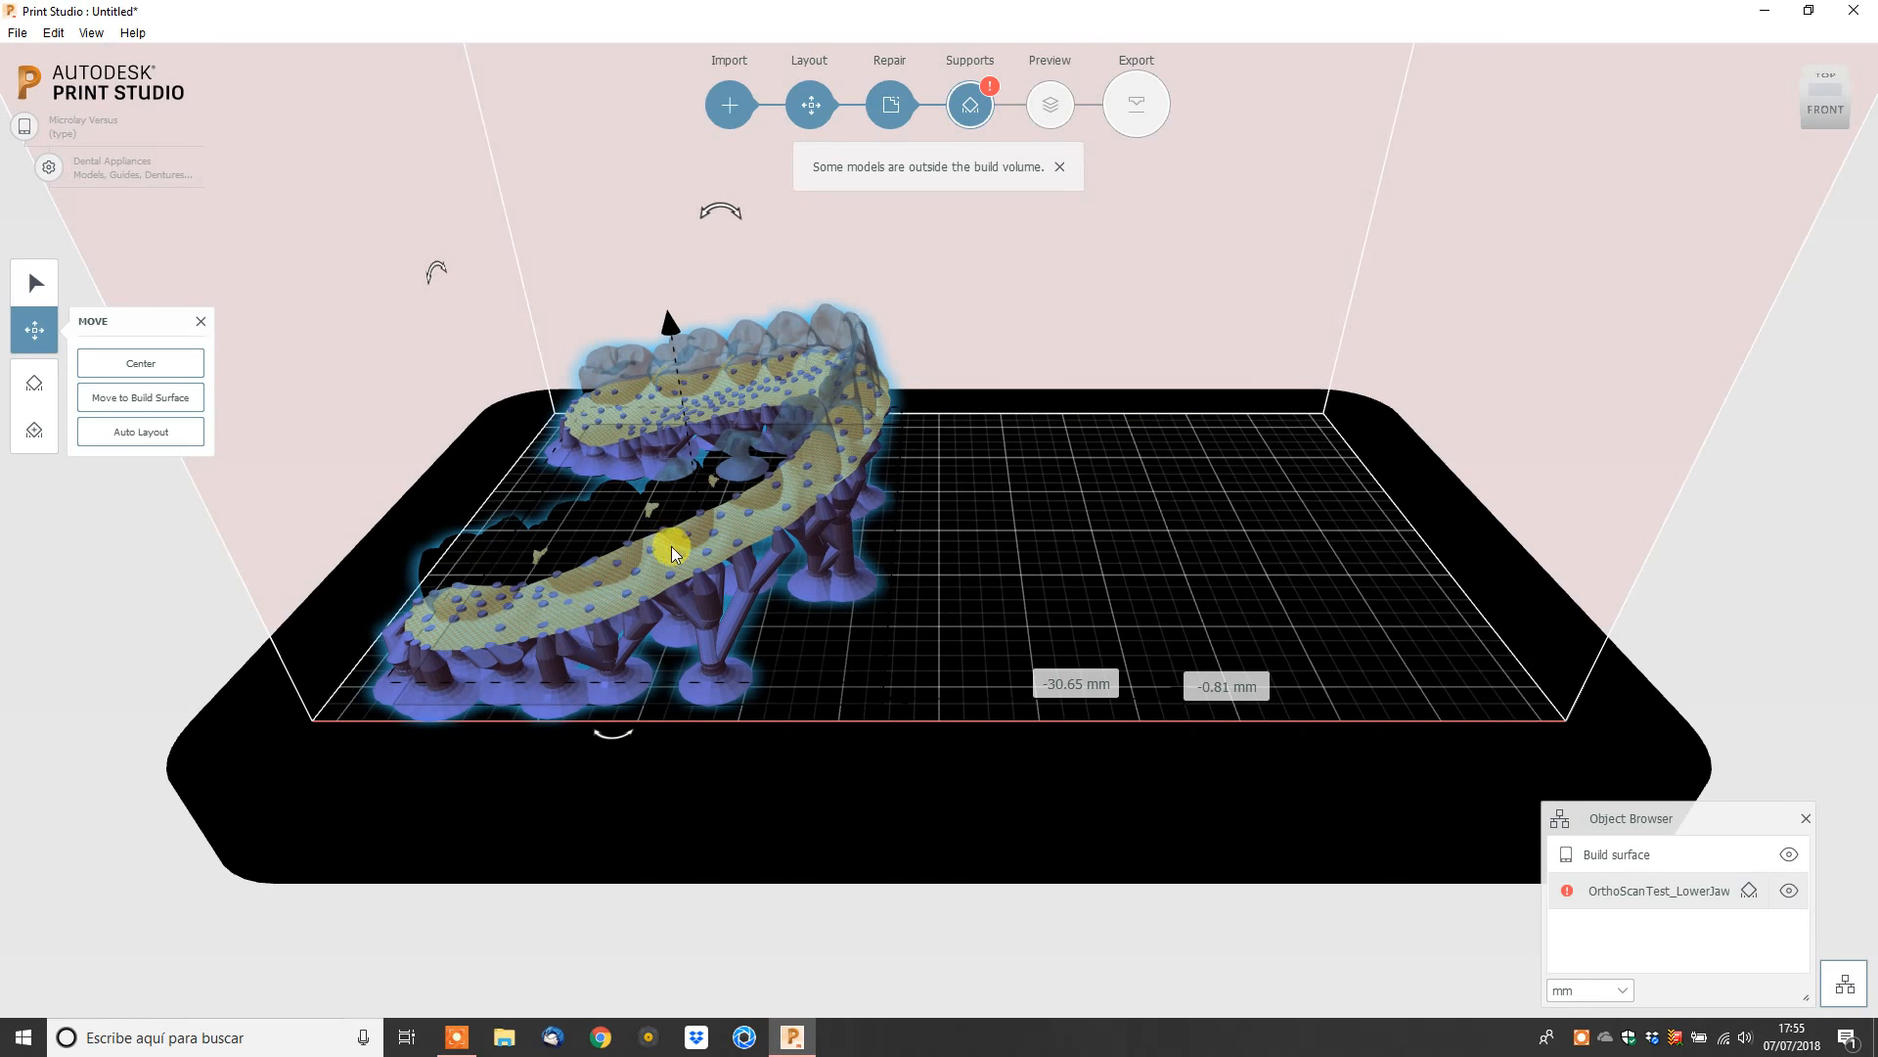
Nudge the lower jaw in Y to an offset of 0.19 mm so that it and its supports fit inside the build volume.
key(Up)
key(Up)
key(Up)
key(Up)
key(Up)
key(Up)
key(Up)
key(Up)
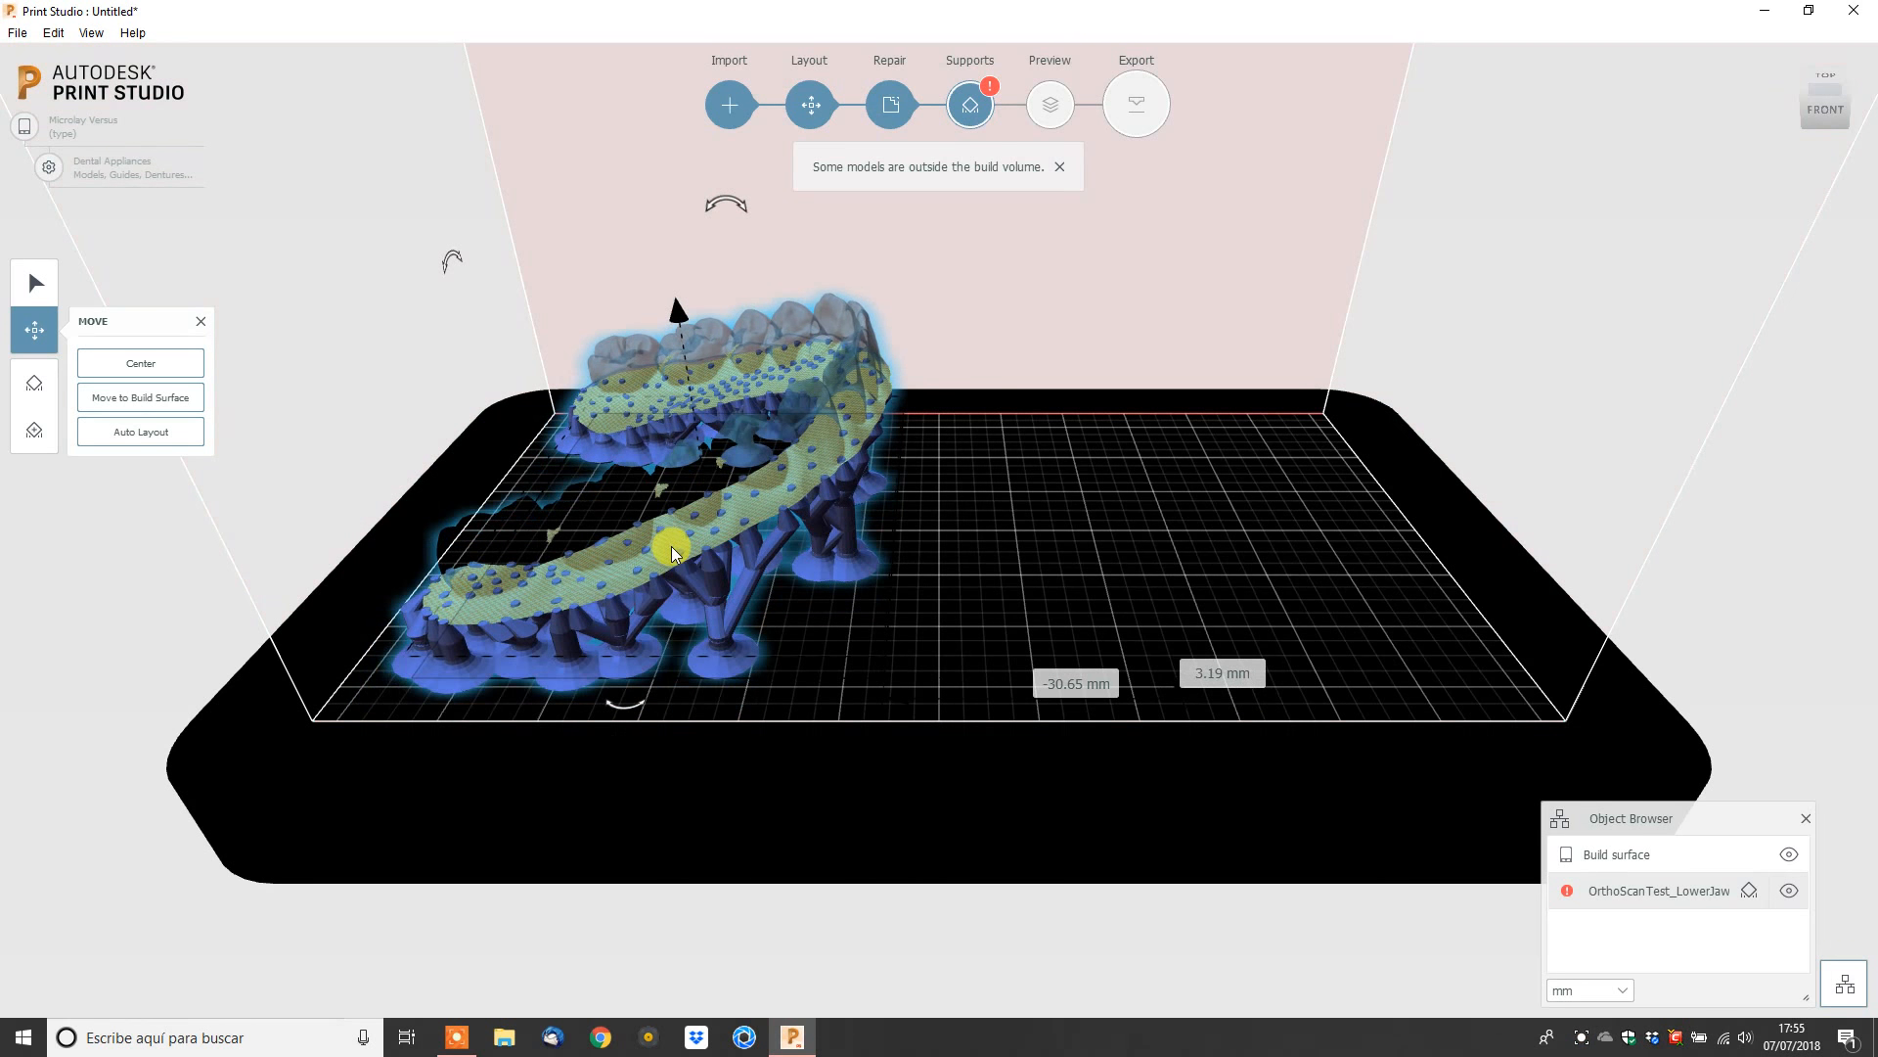
key(Down)
key(Down)
key(Down)
key(Down)
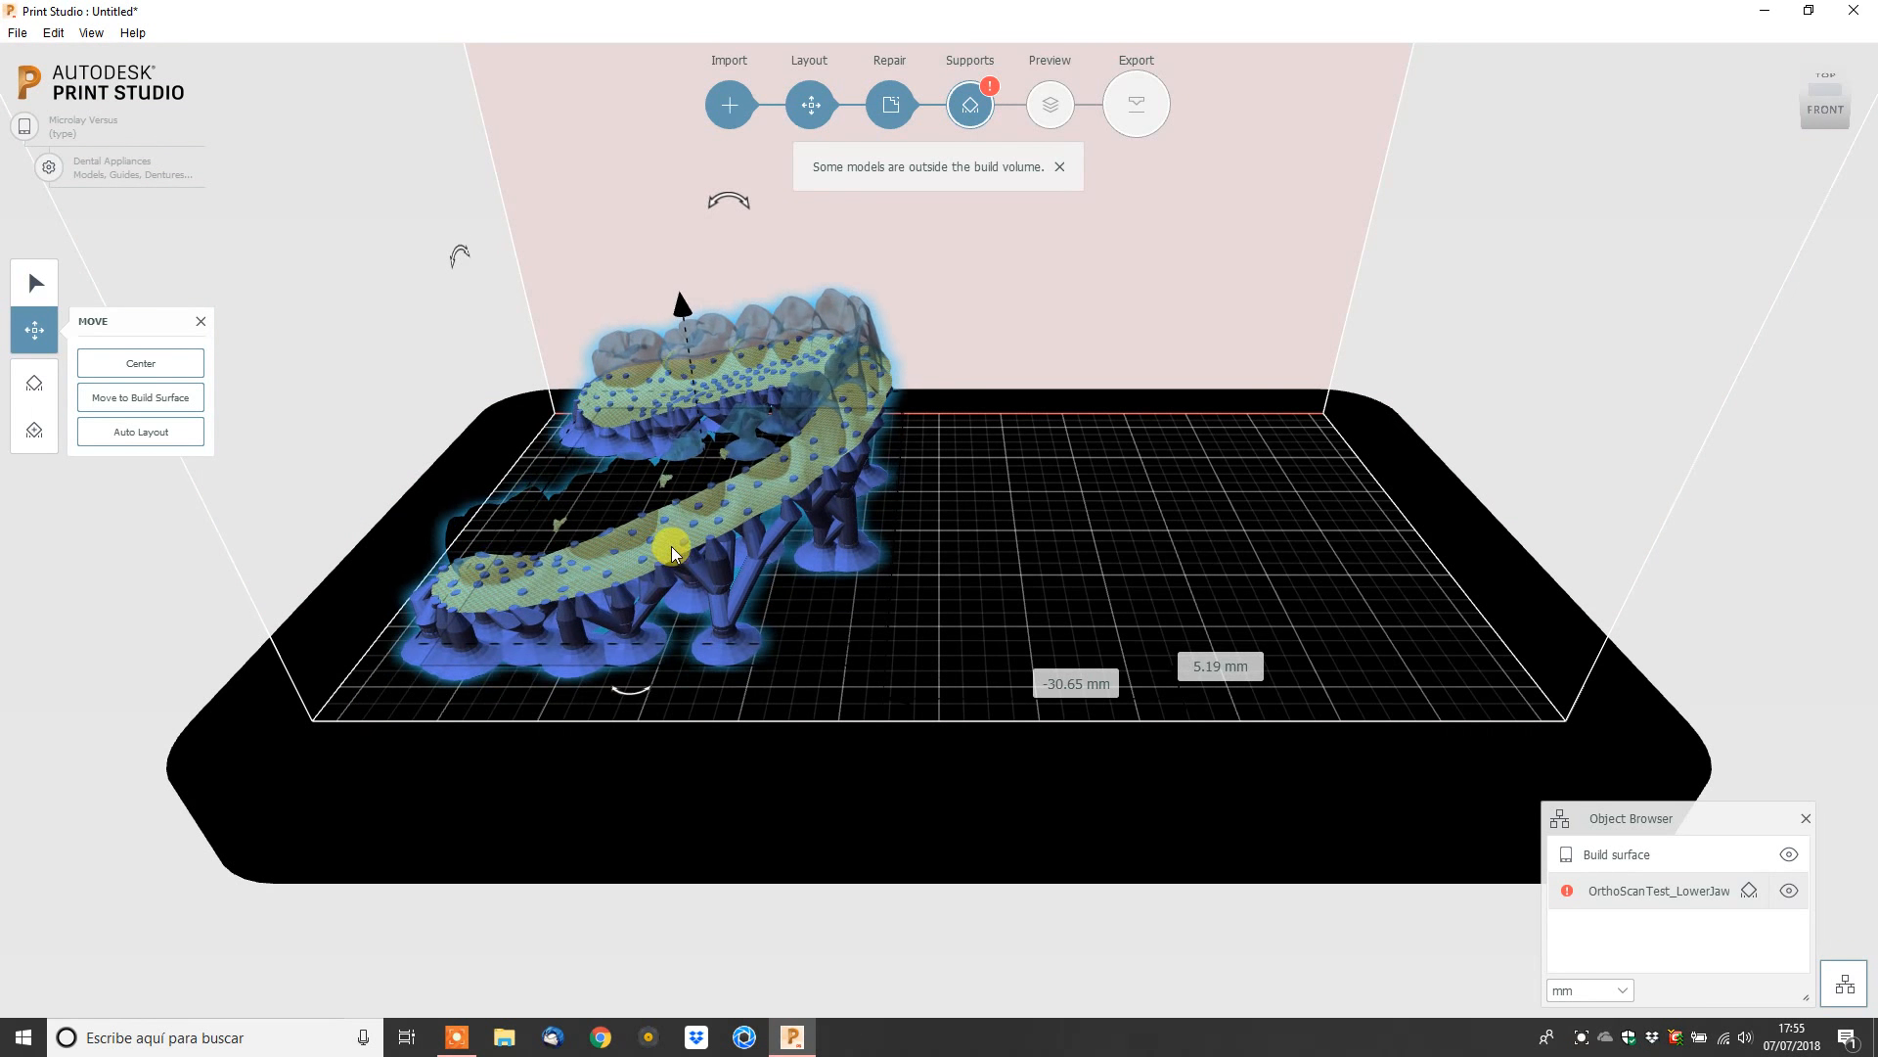
key(Down)
key(Down)
key(Down)
key(Down)
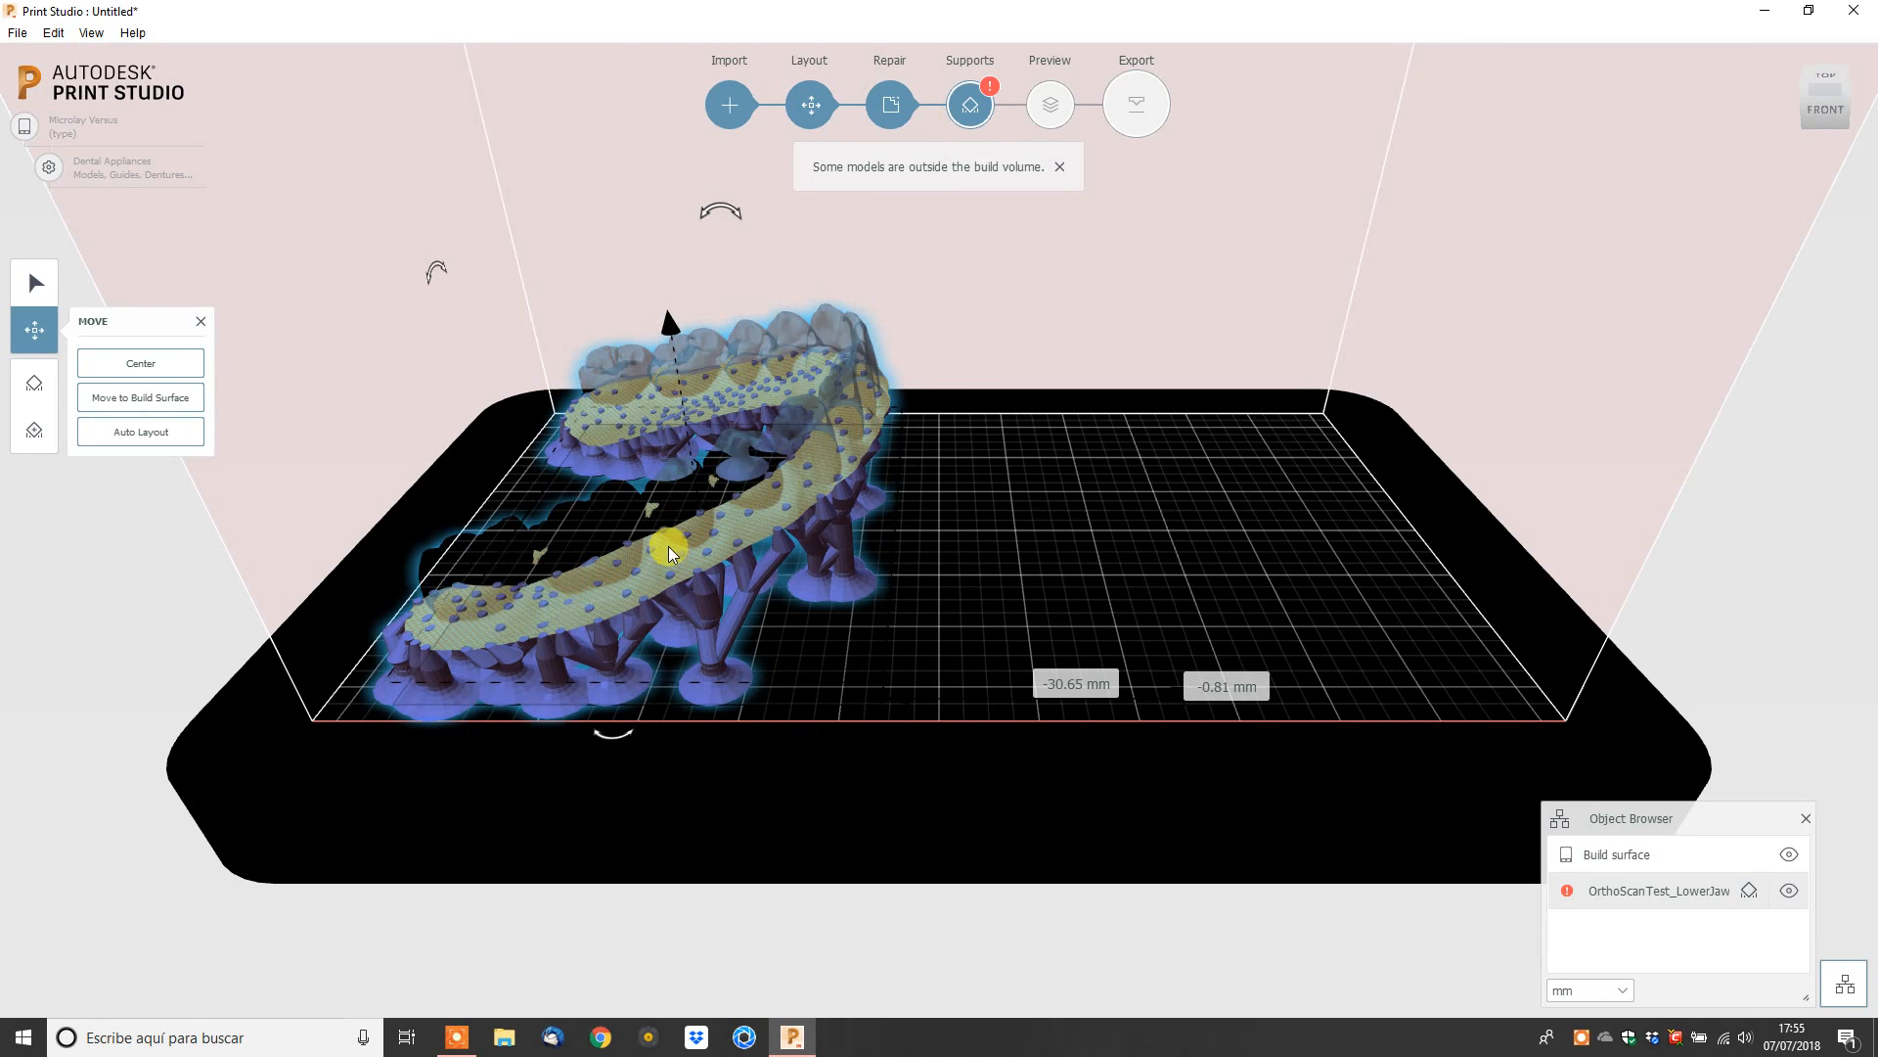
key(Up)
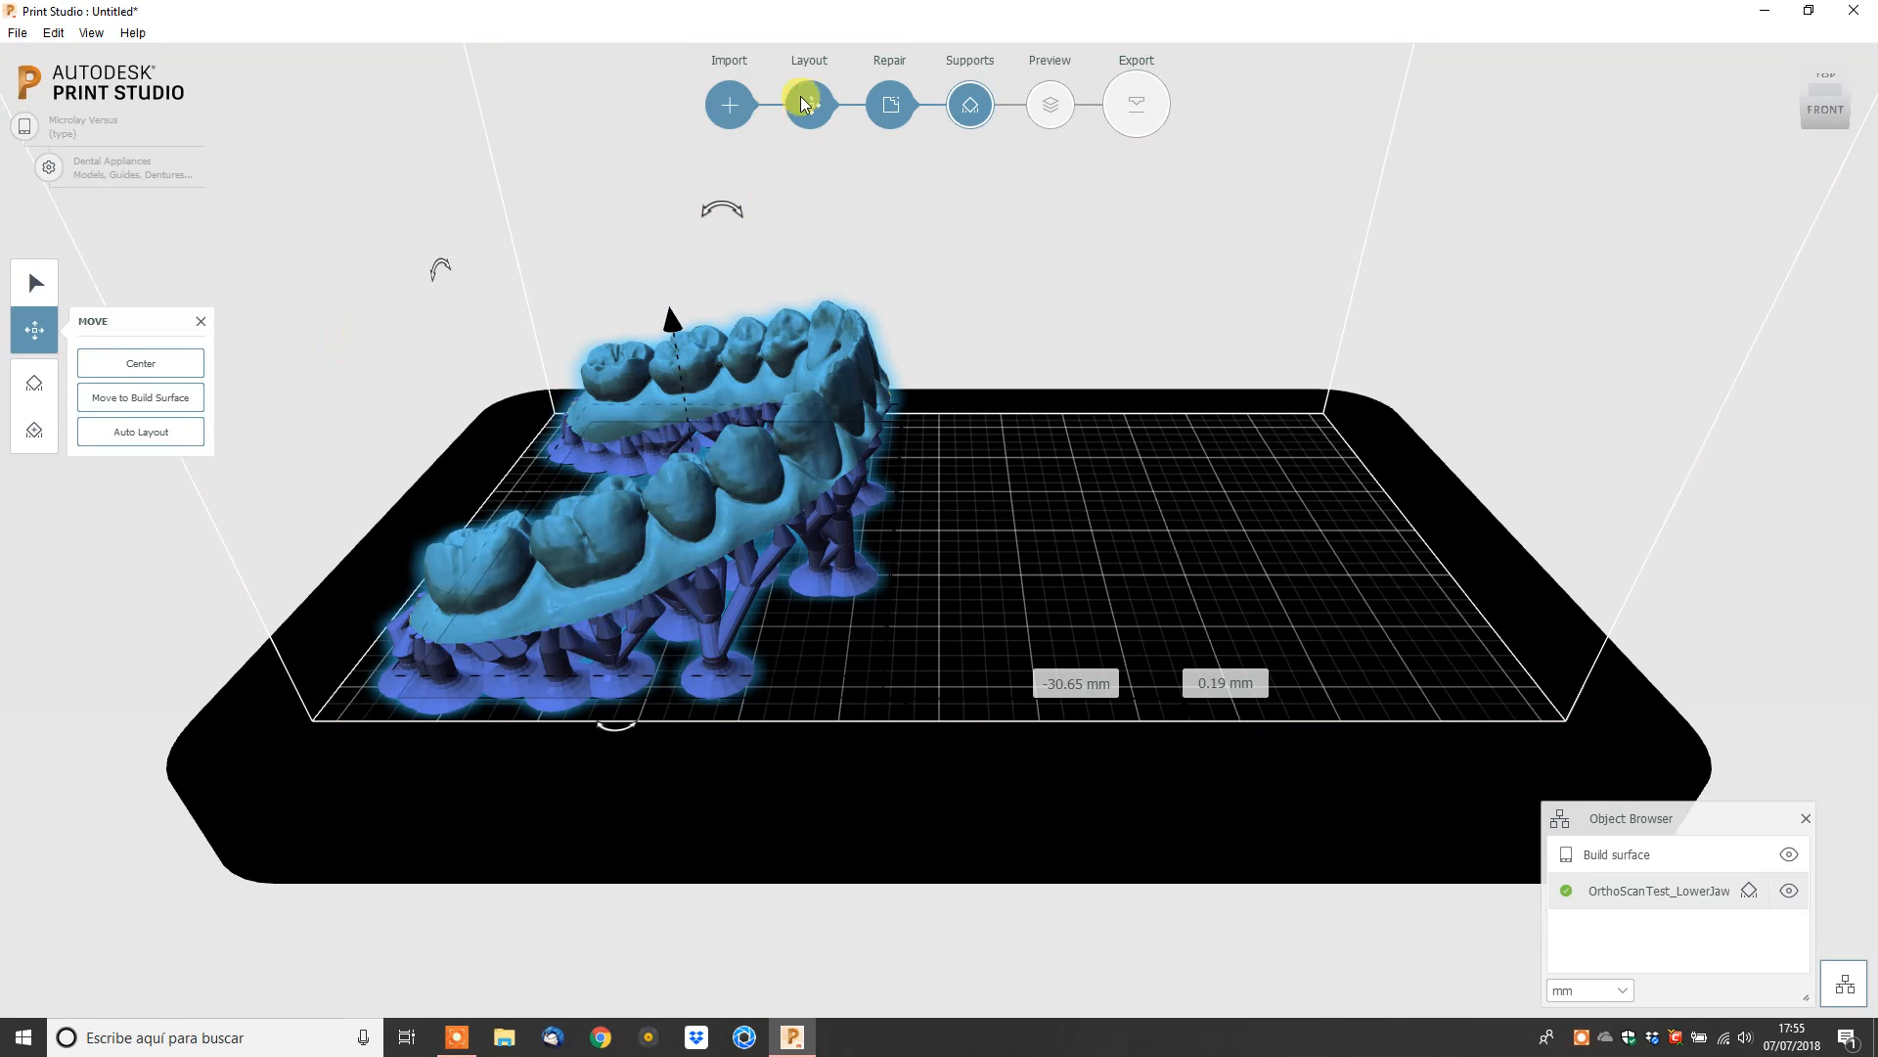
Import OrthoScanTest_UpperJaw and place it on the free half of the platform beside the lower jaw.
click(729, 105)
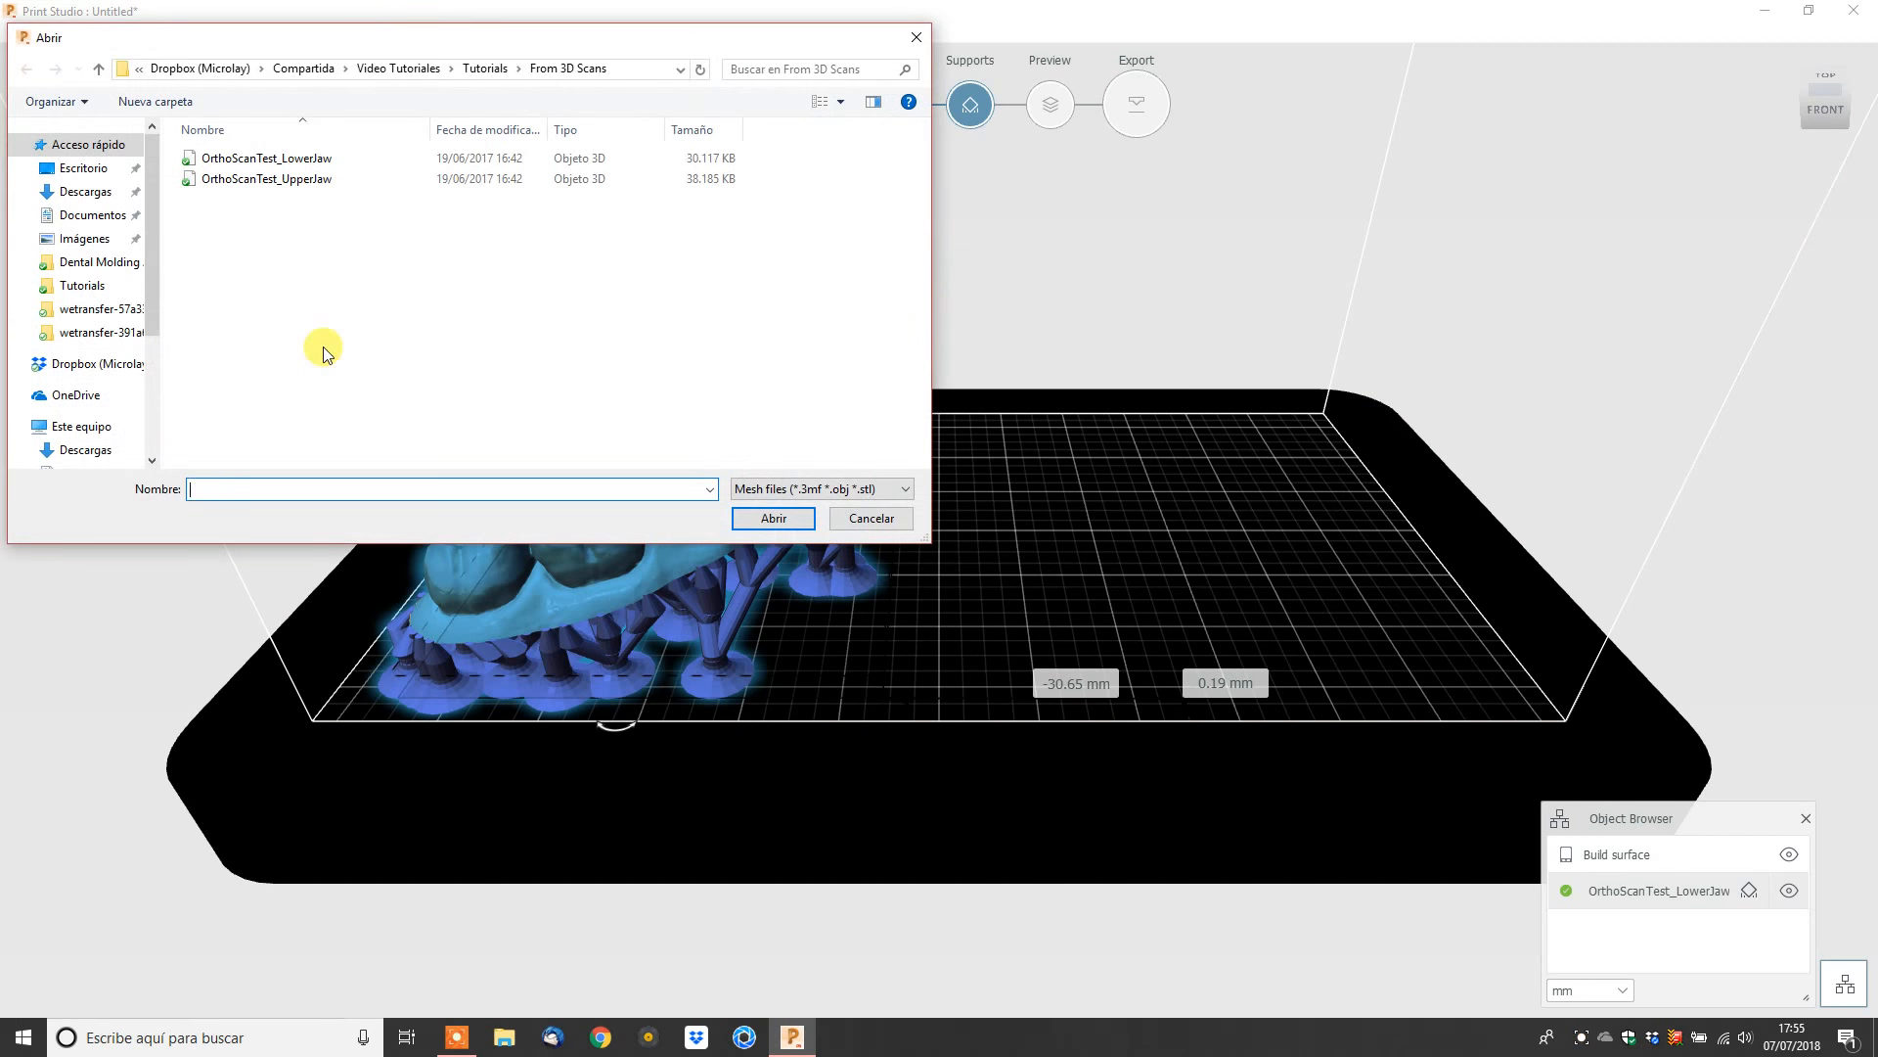
click(262, 178)
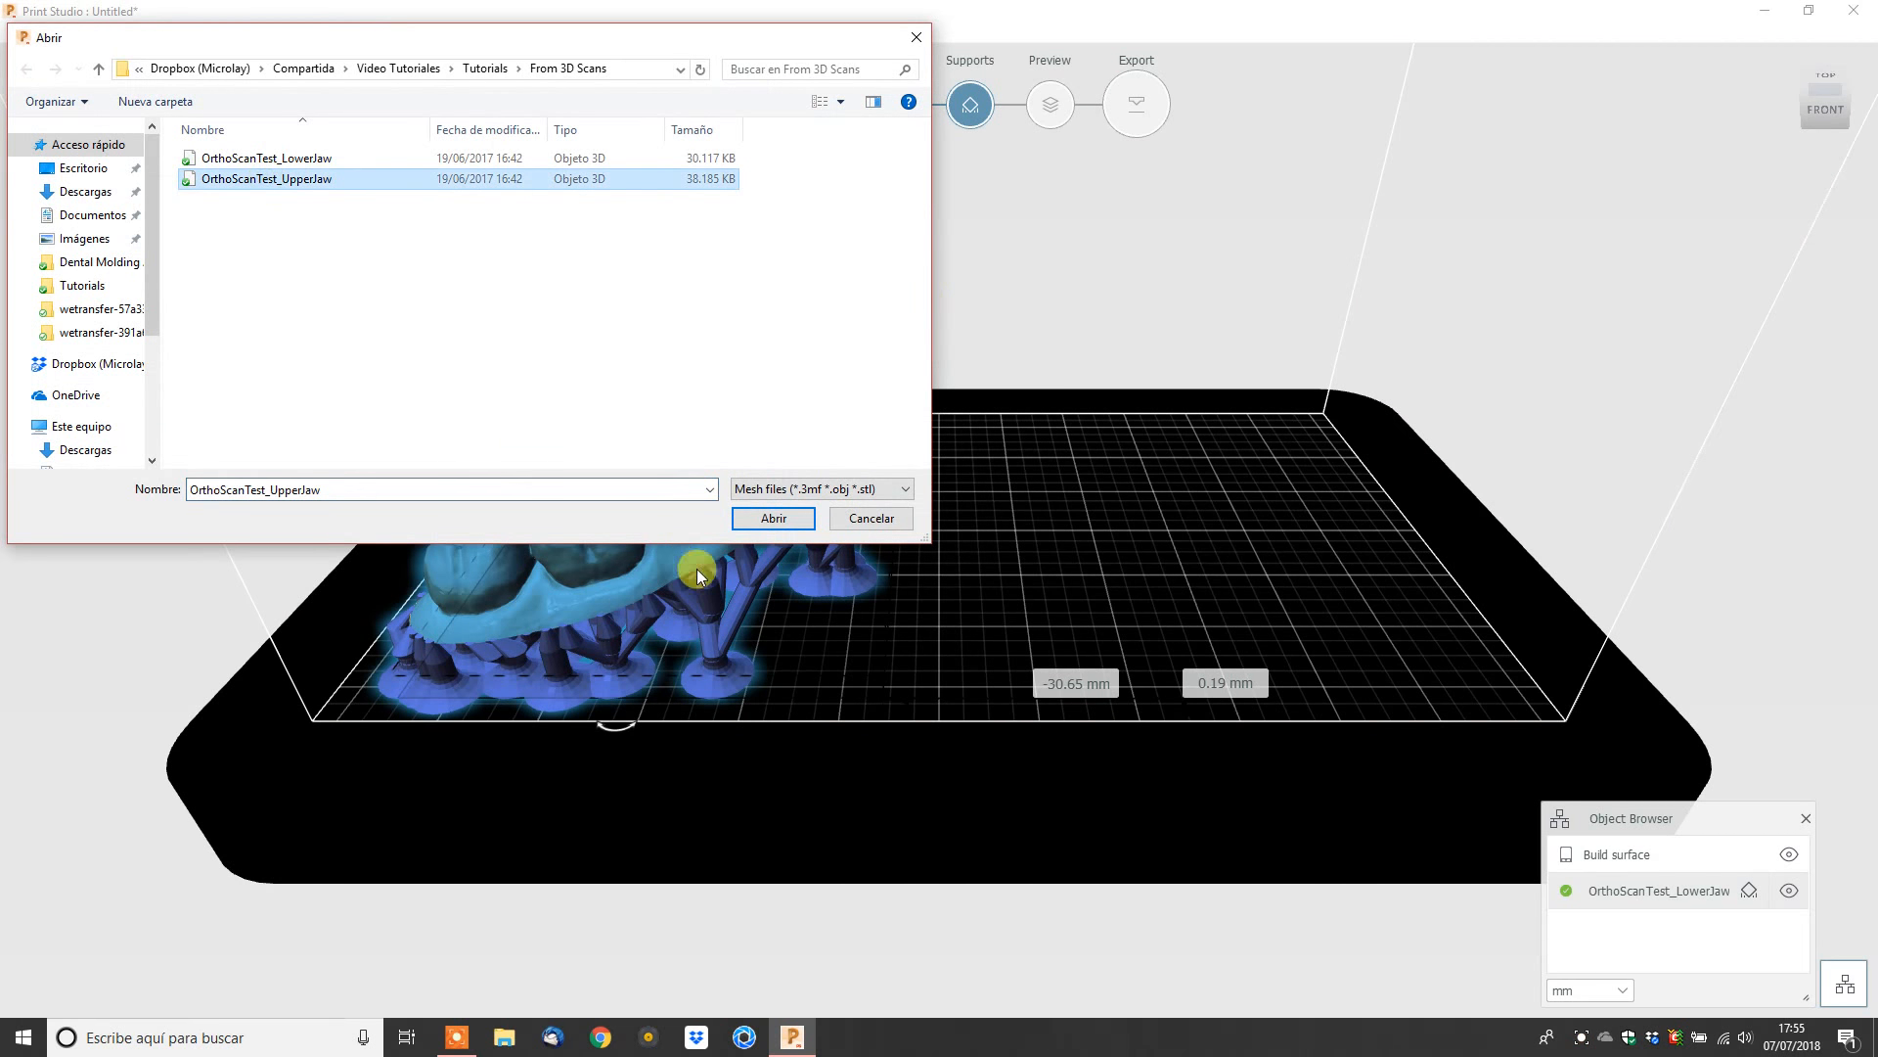
click(750, 524)
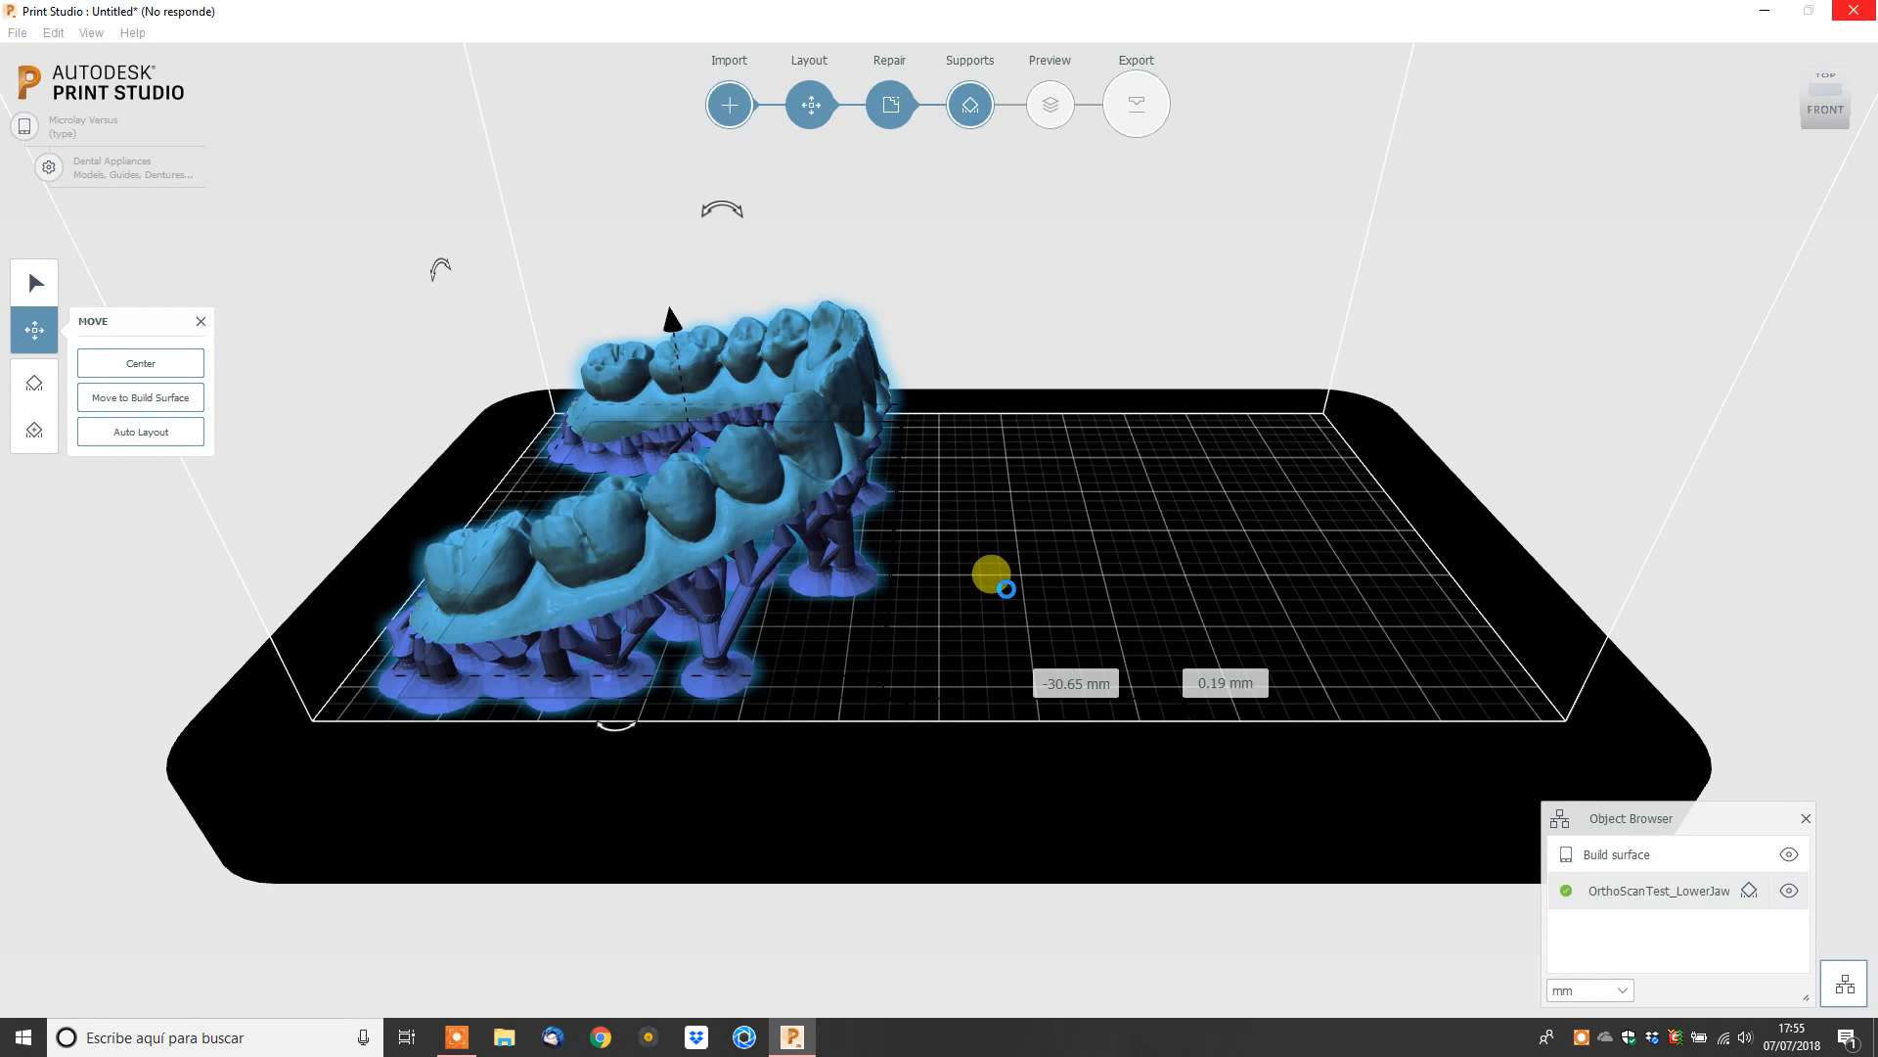
drag(1000, 544, 1259, 613)
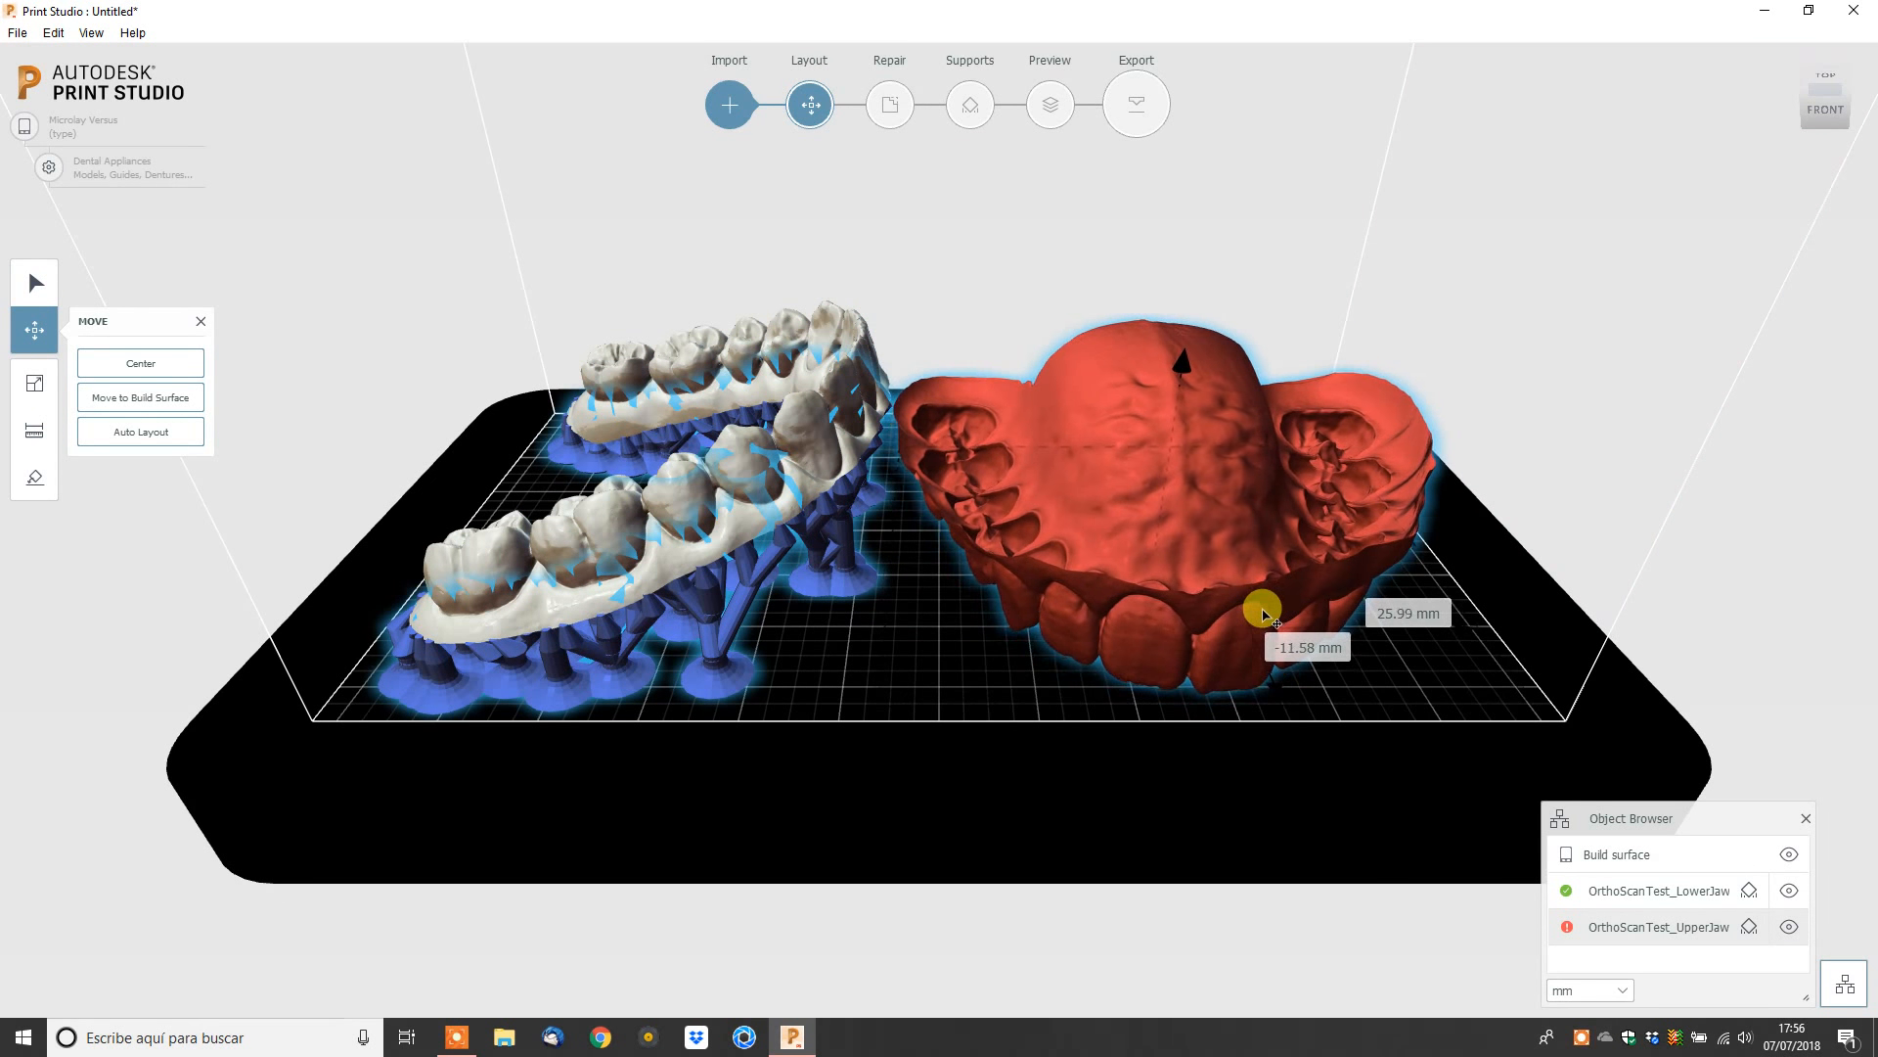
Rotate the upper jaw 180 degrees so that its teeth point upward.
click(1158, 236)
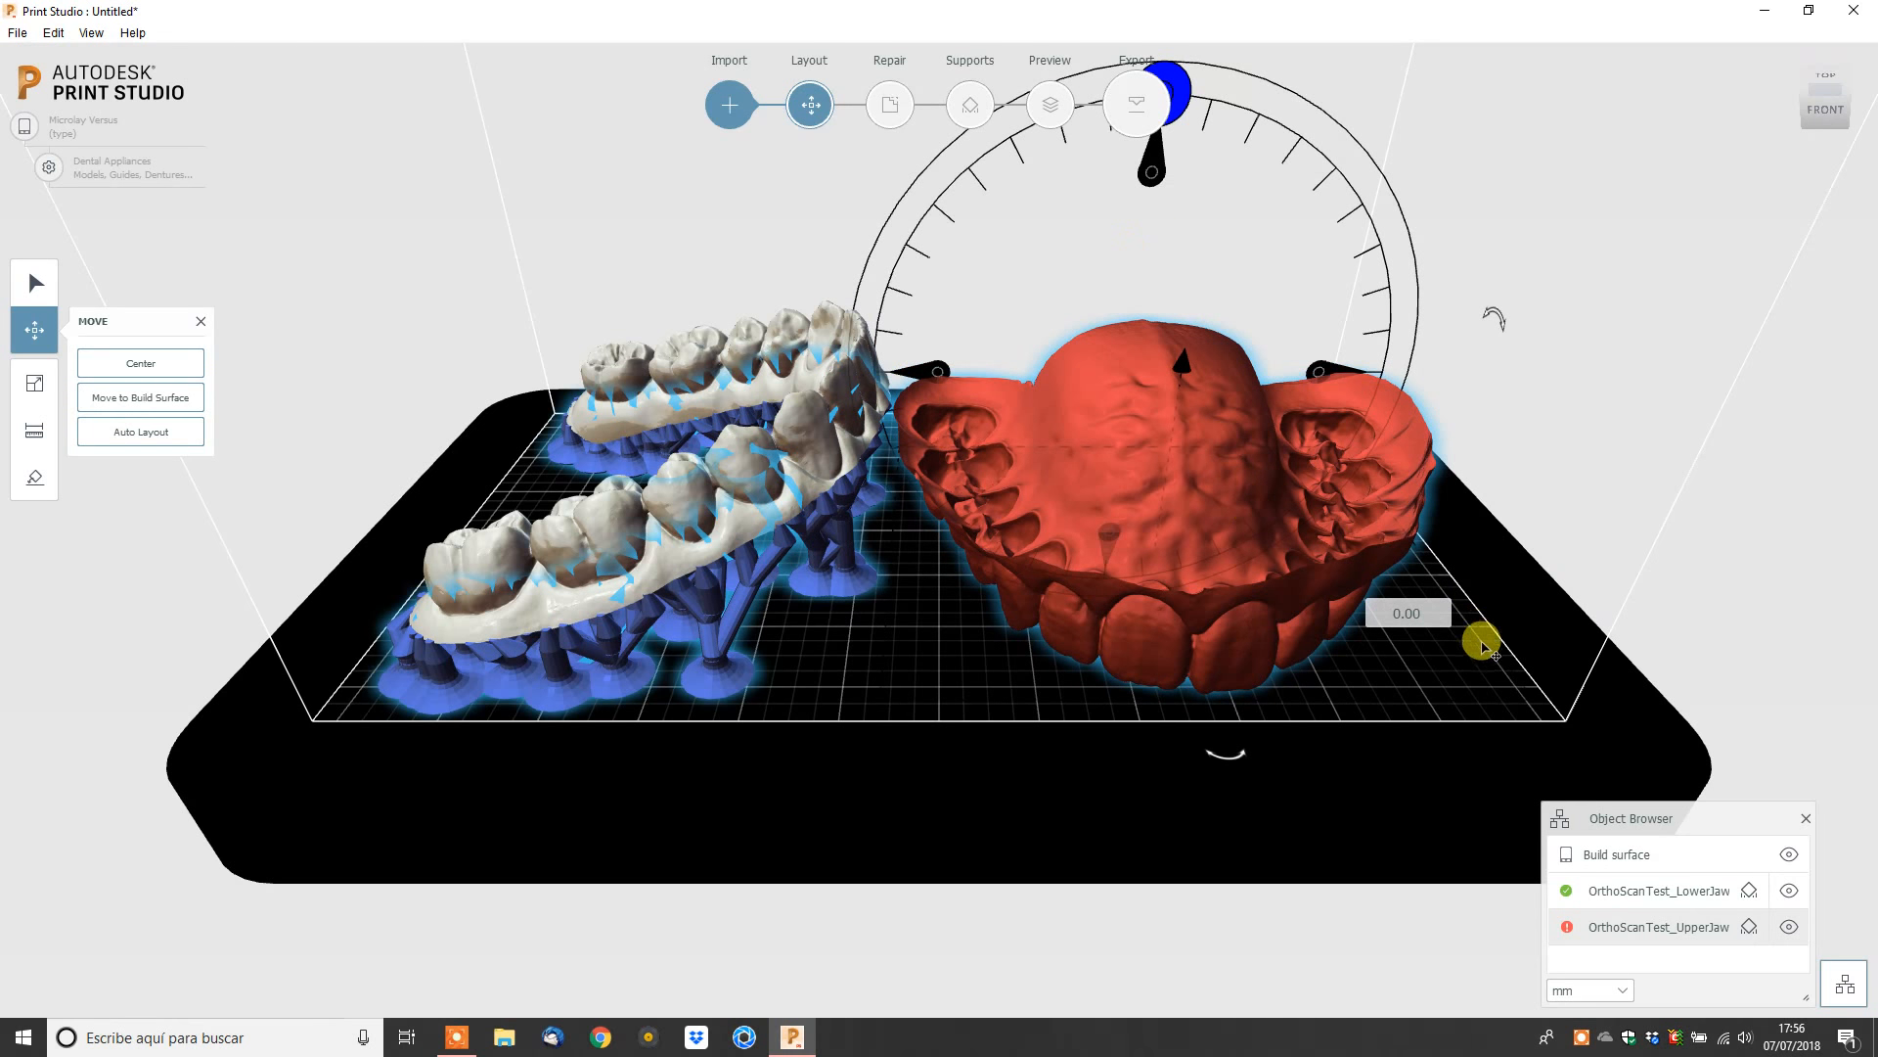
click(1391, 605)
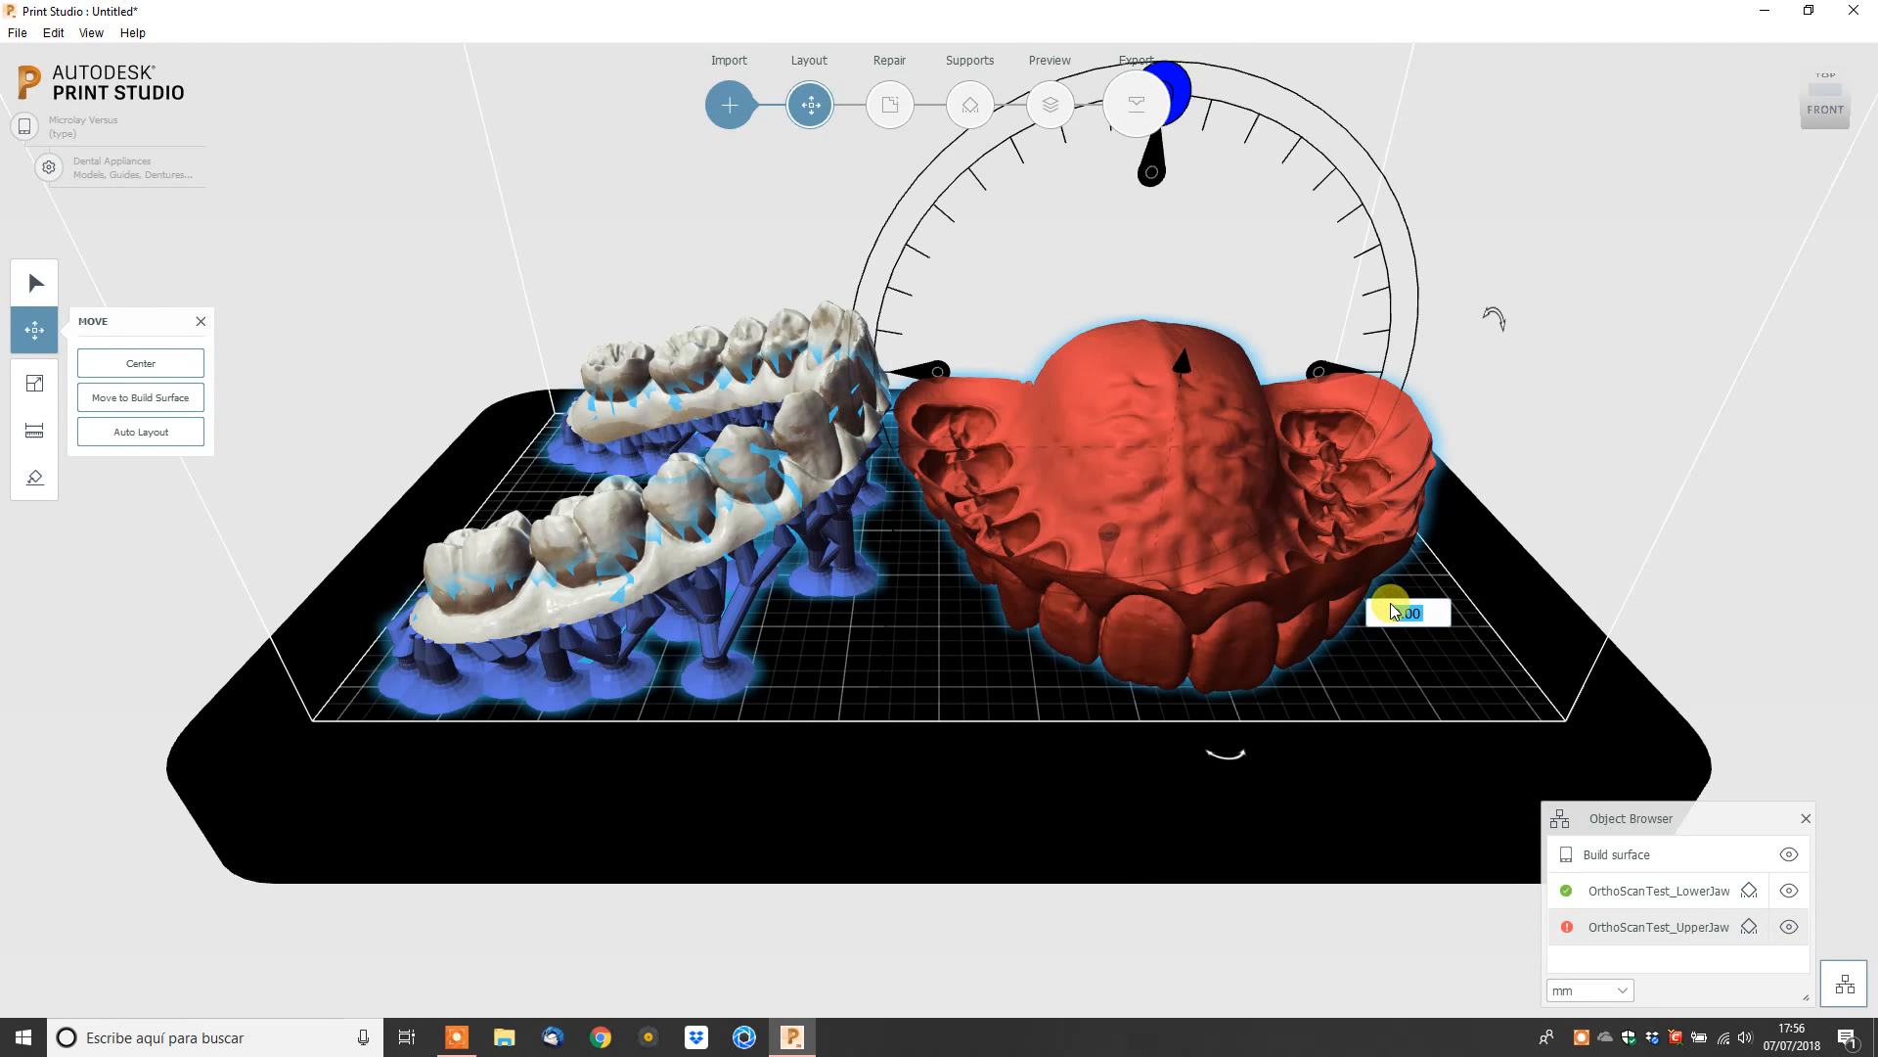
key(Return)
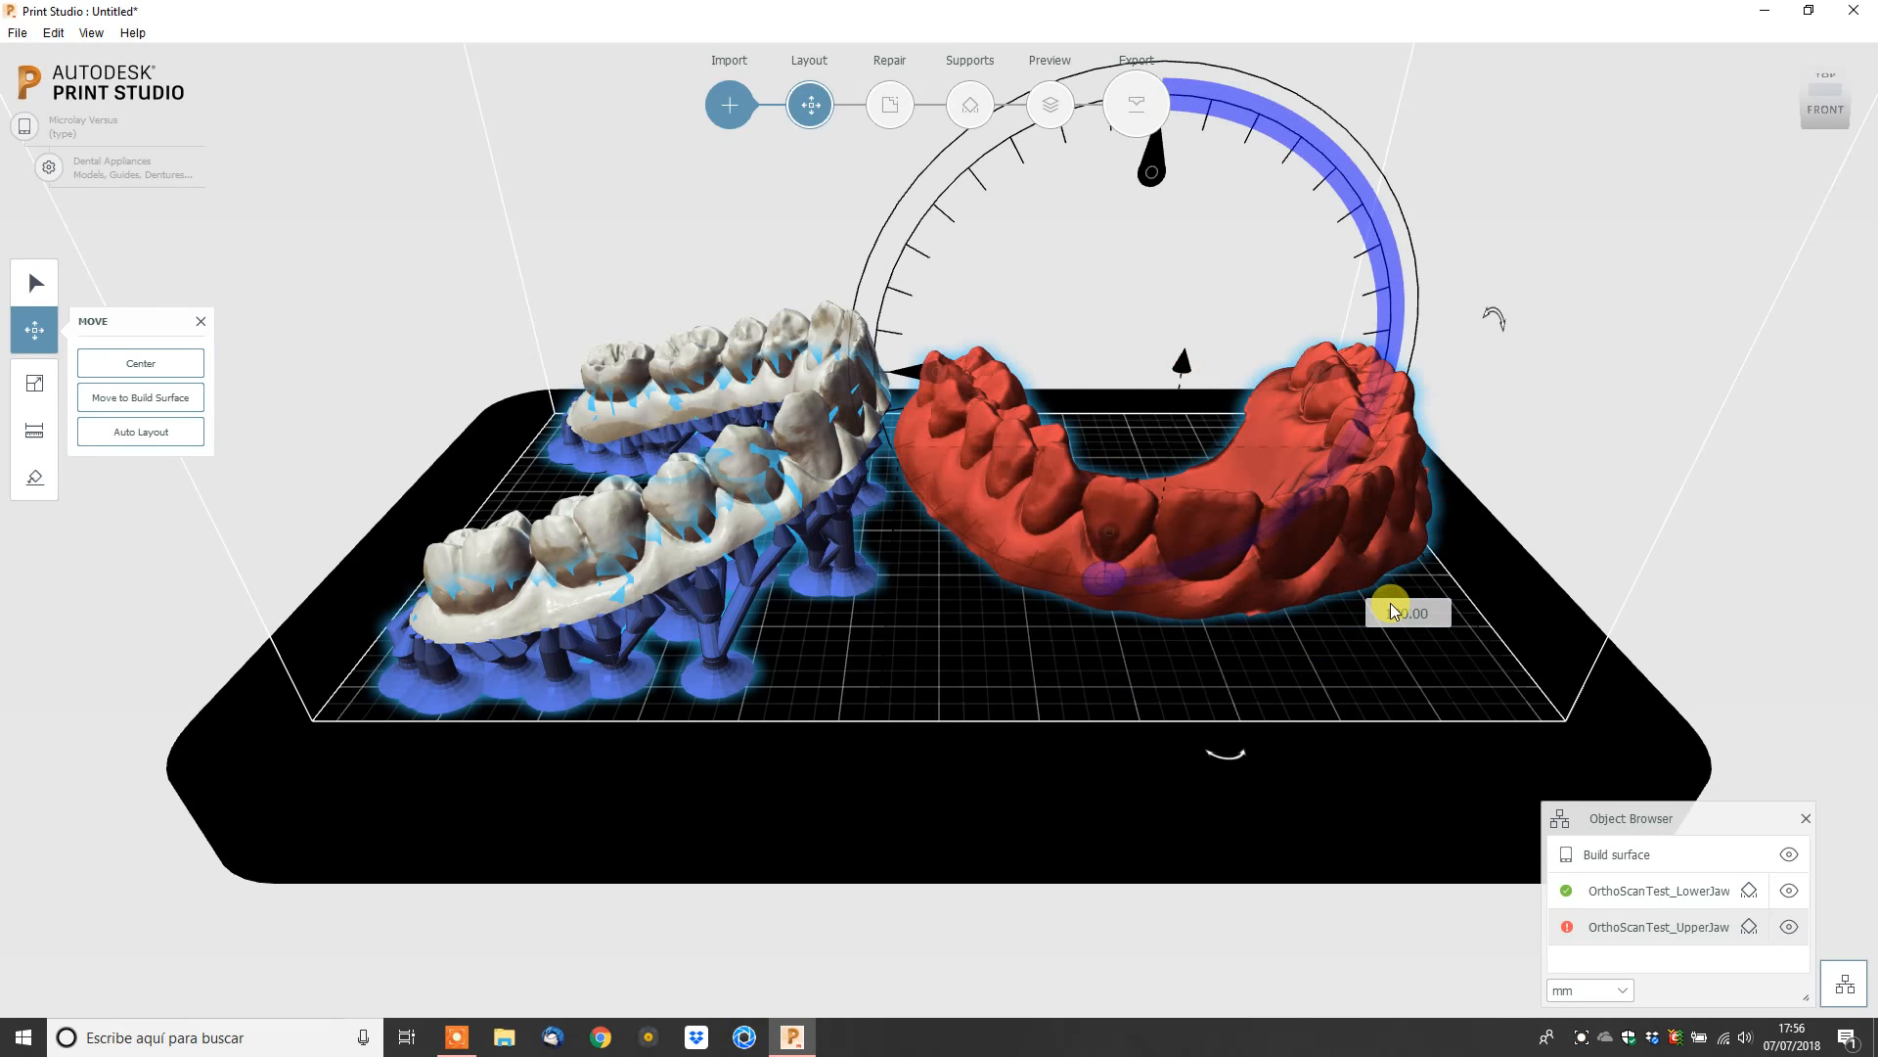
Cut the upper jaw with a Z plane raised slightly above its uneven lower edge to give it a flat base.
drag(1407, 704, 1027, 659)
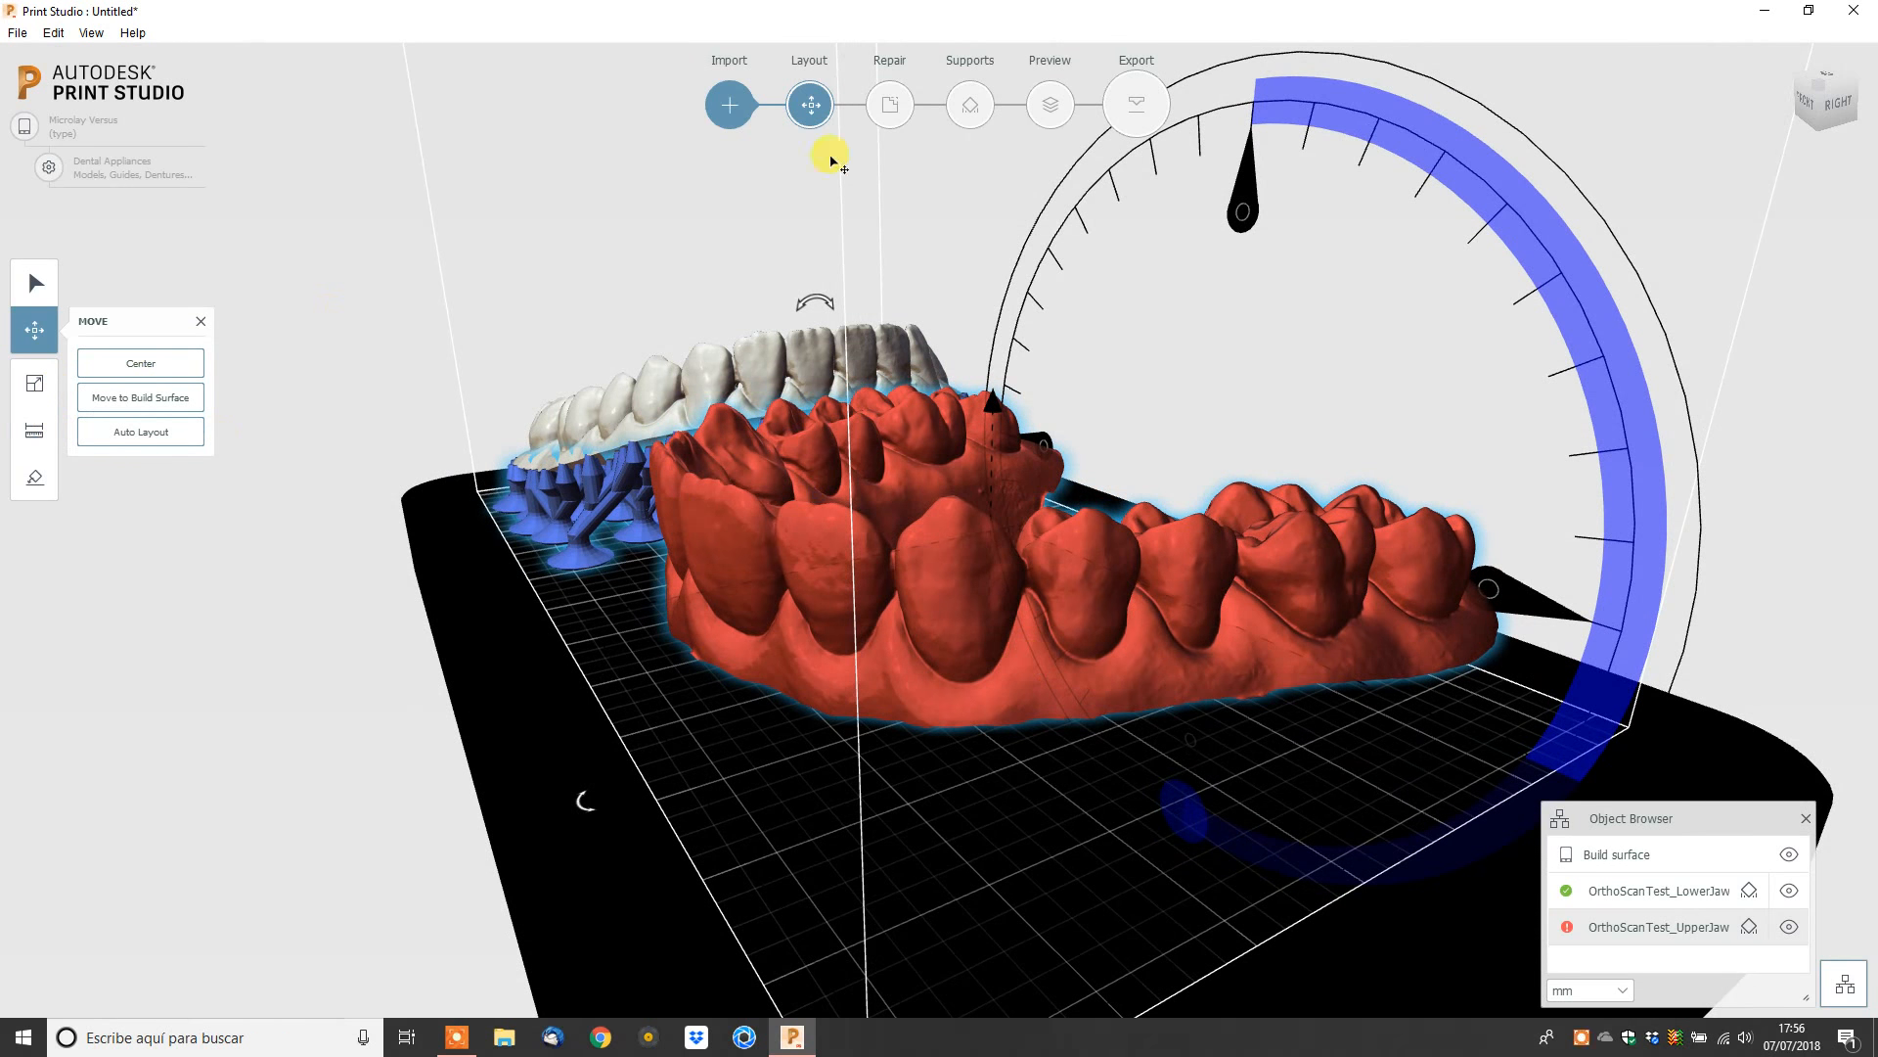
click(890, 107)
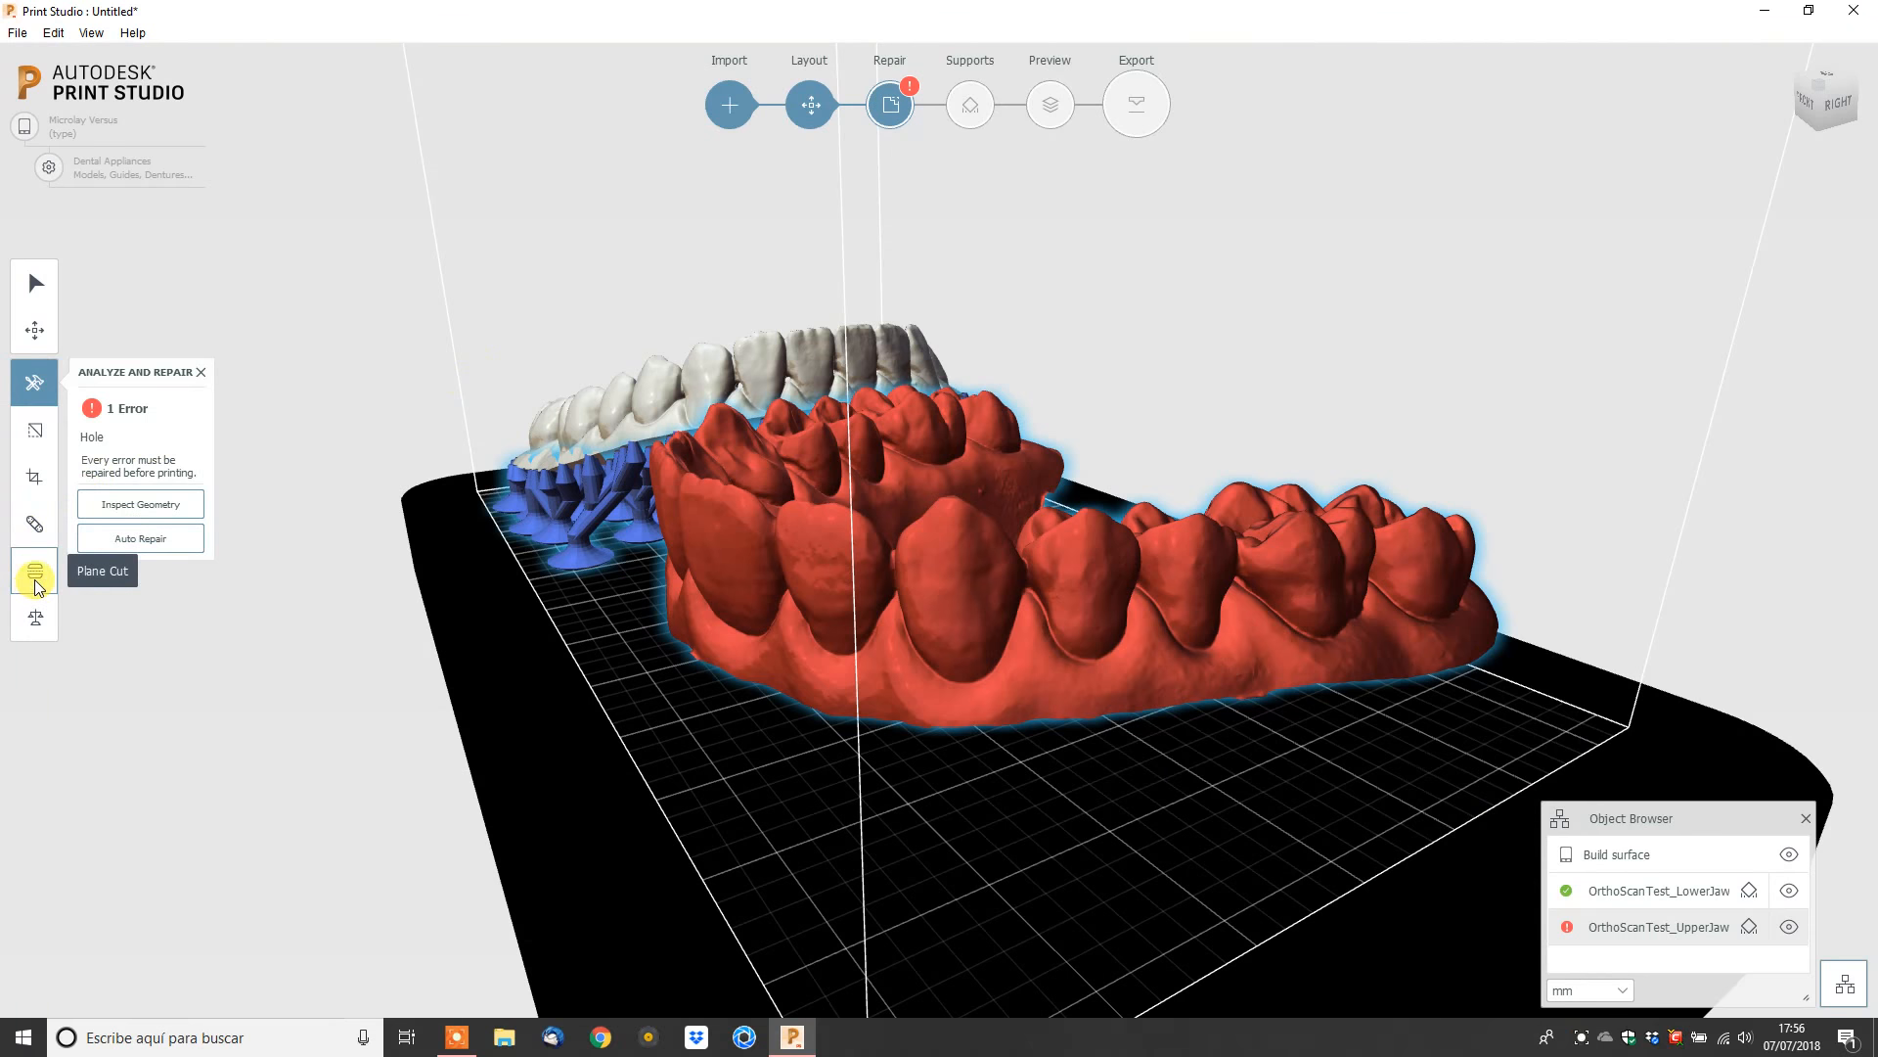
click(35, 575)
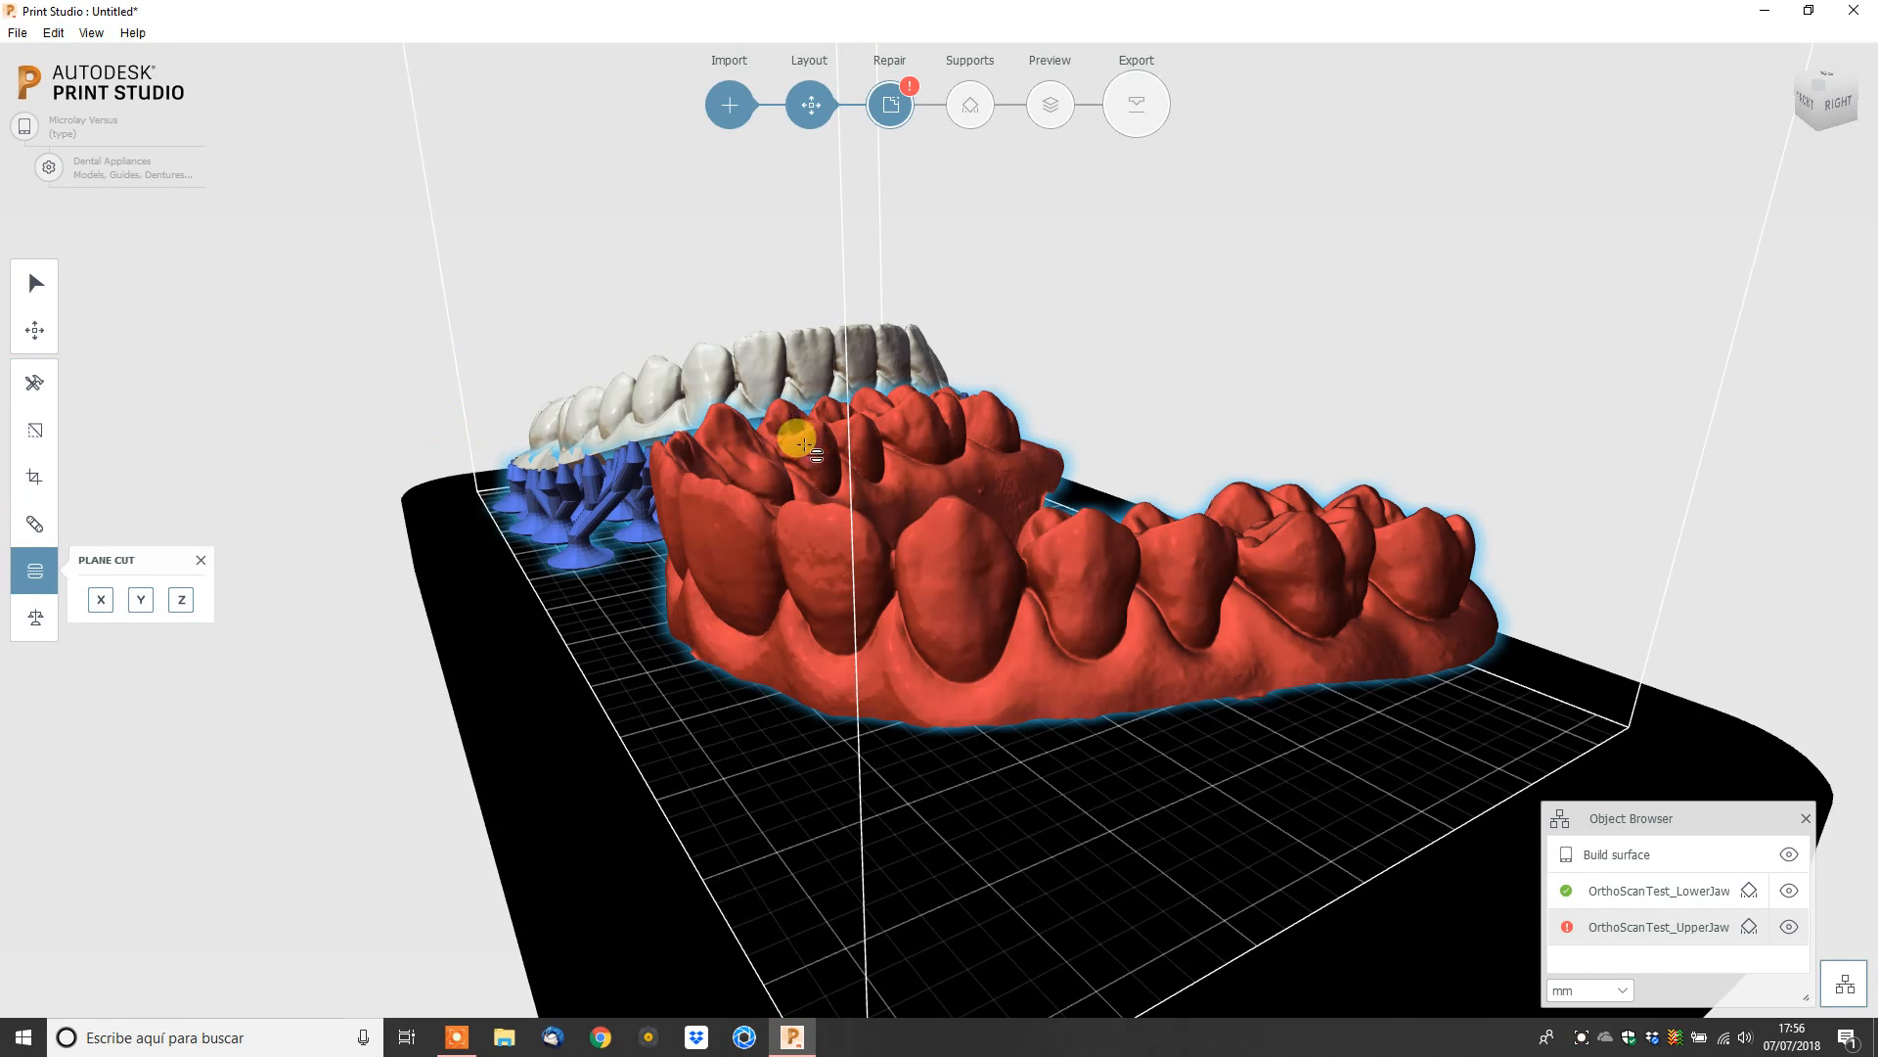
click(184, 599)
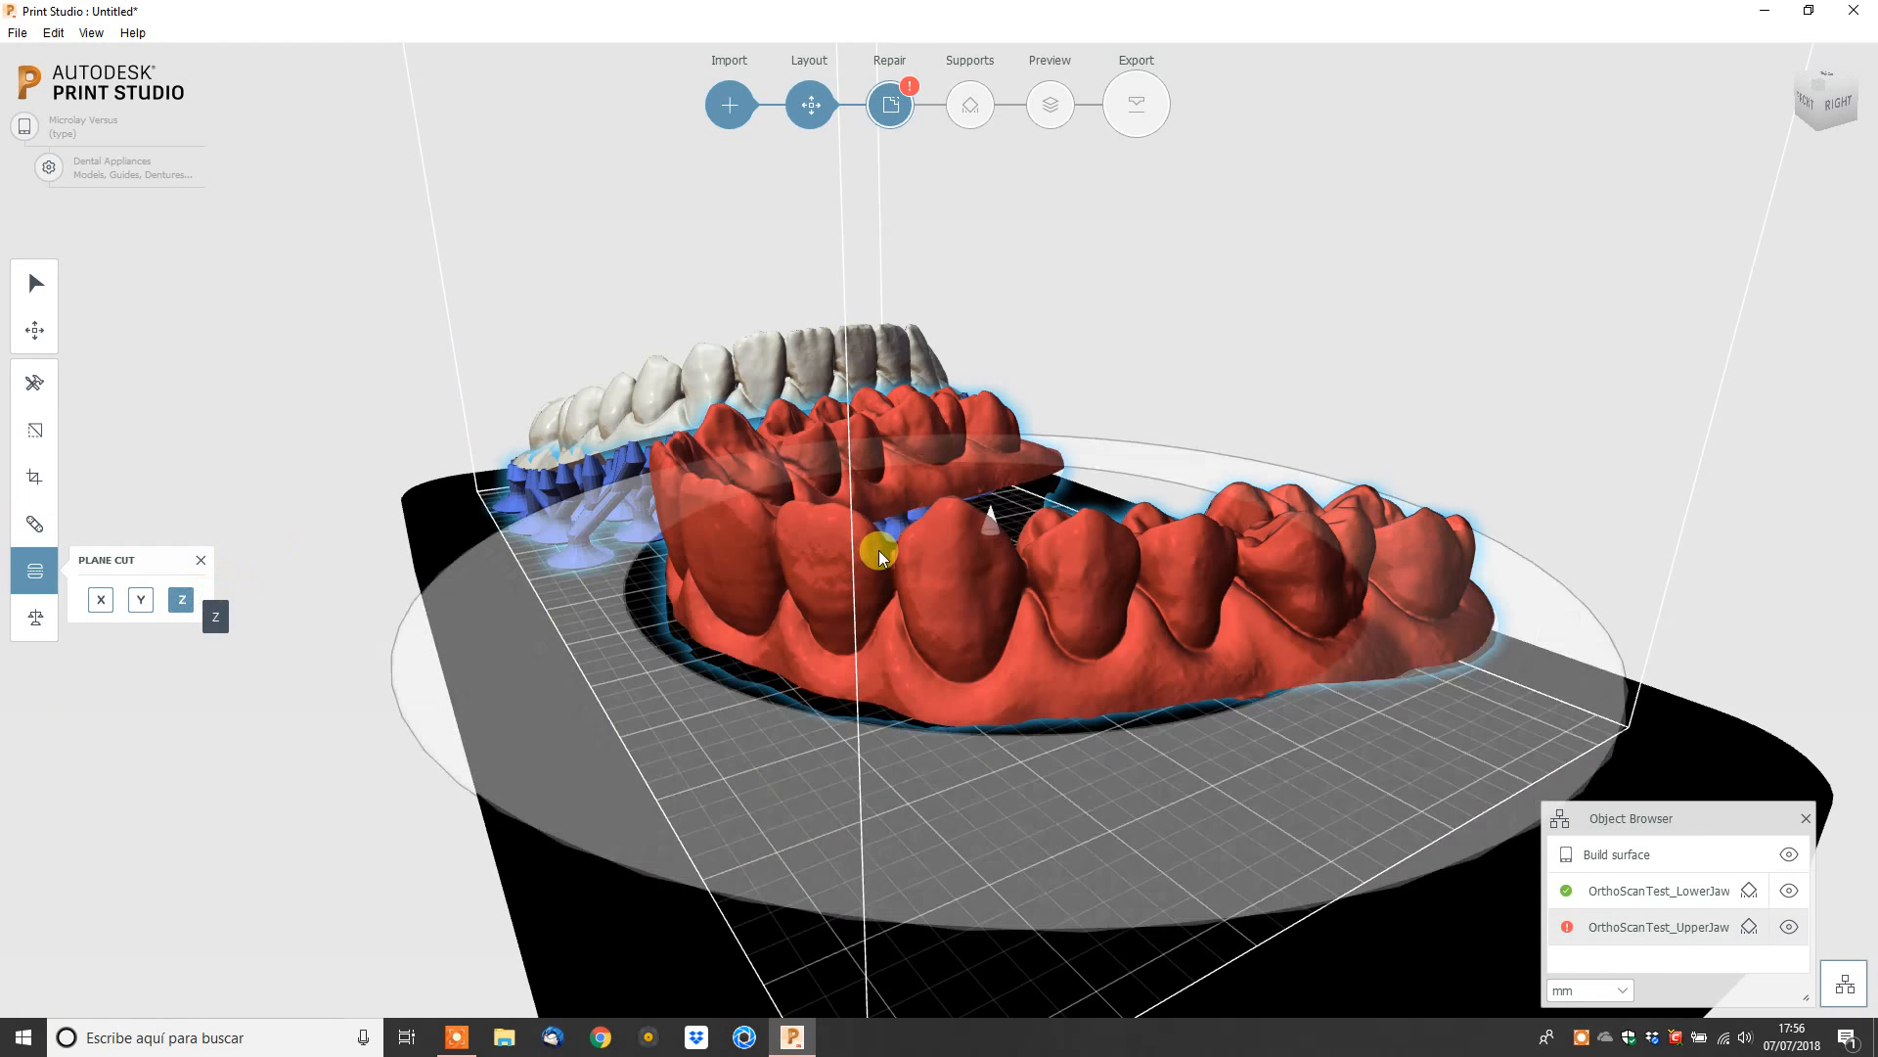
right_drag(1113, 639, 1070, 605)
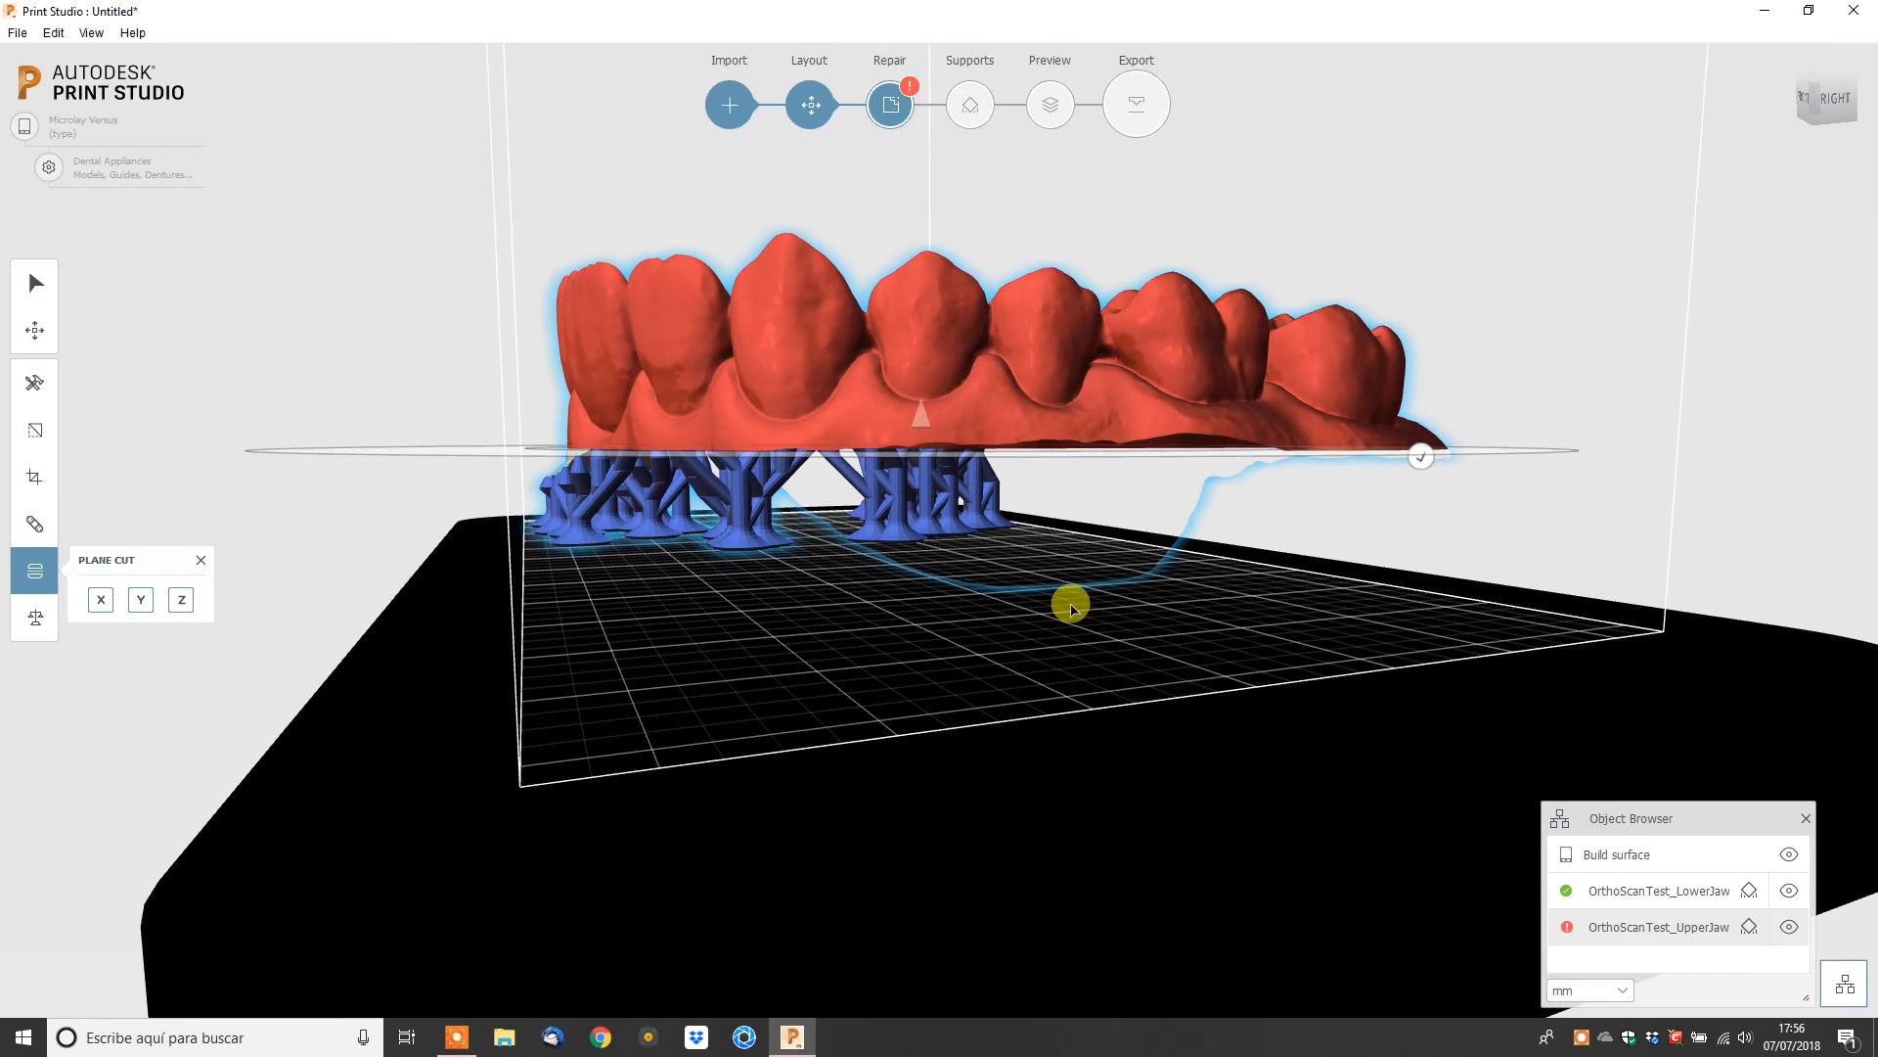
key(Up)
key(Up)
key(Up)
key(Up)
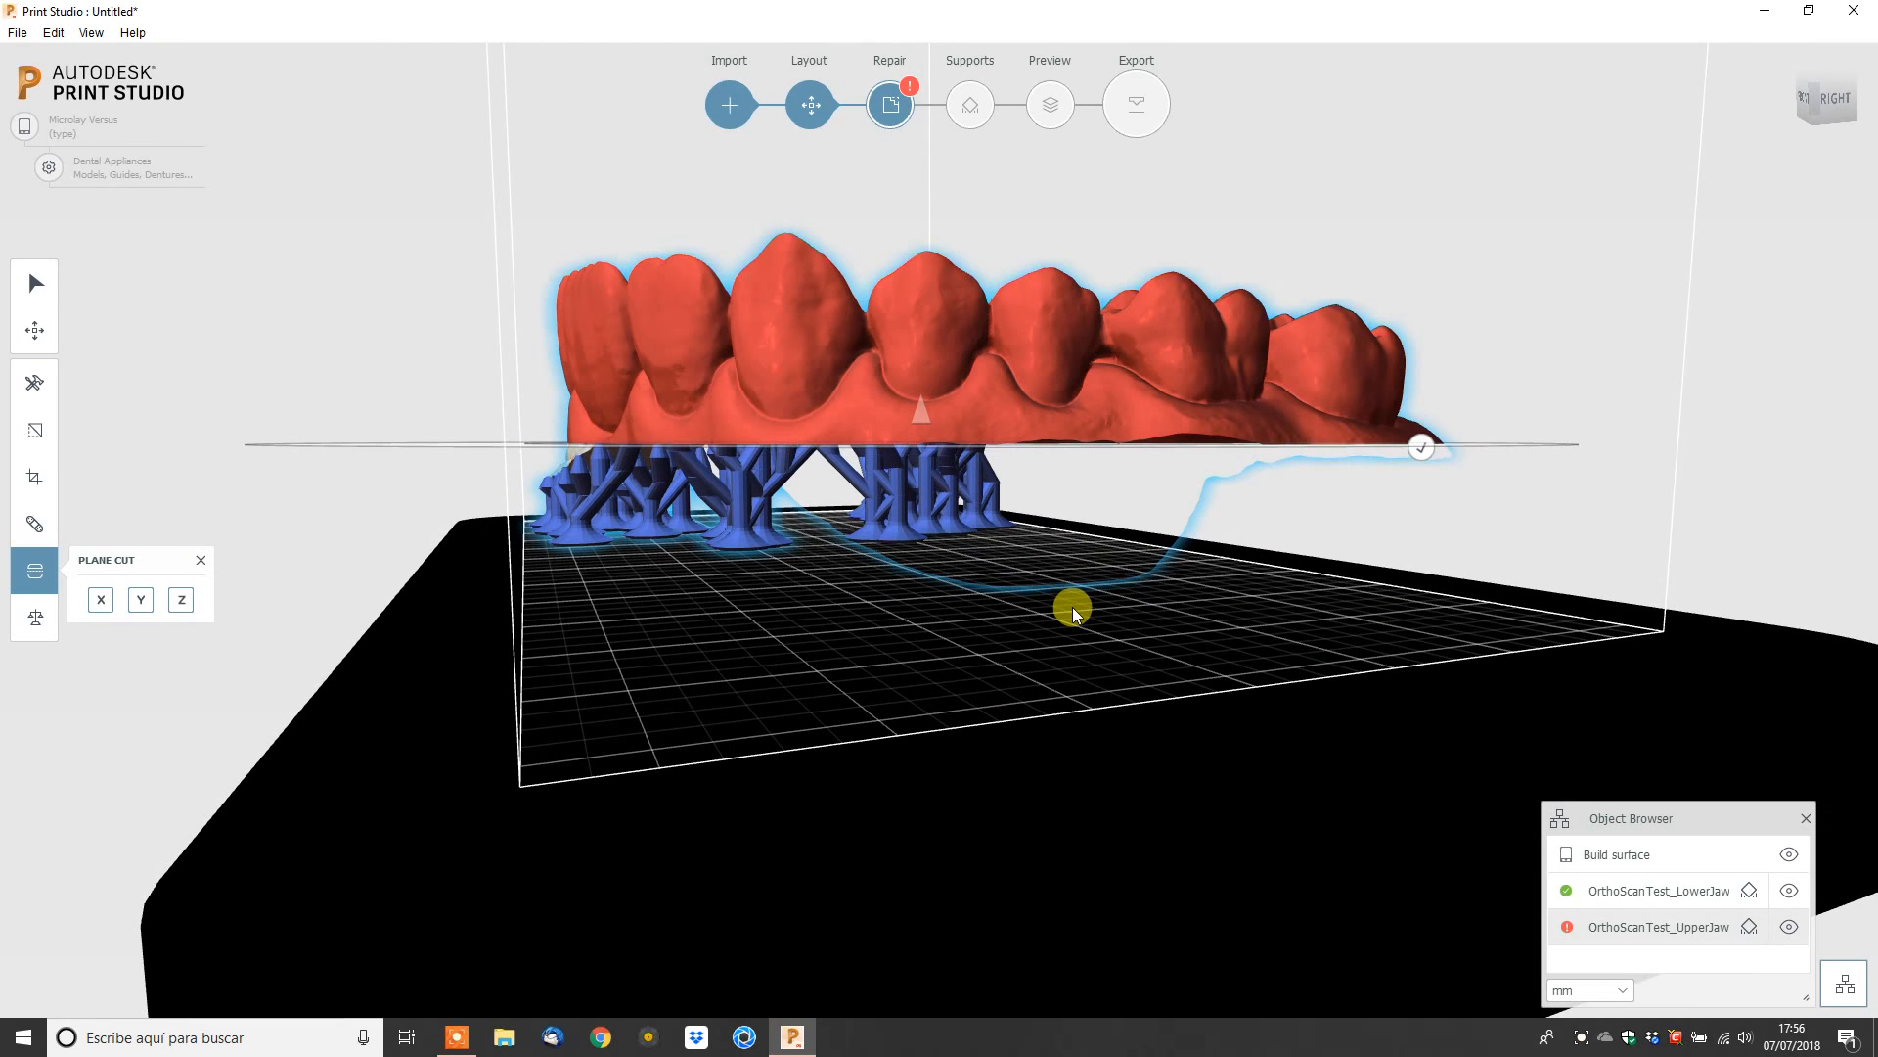
key(Up)
key(Up)
key(Up)
key(Up)
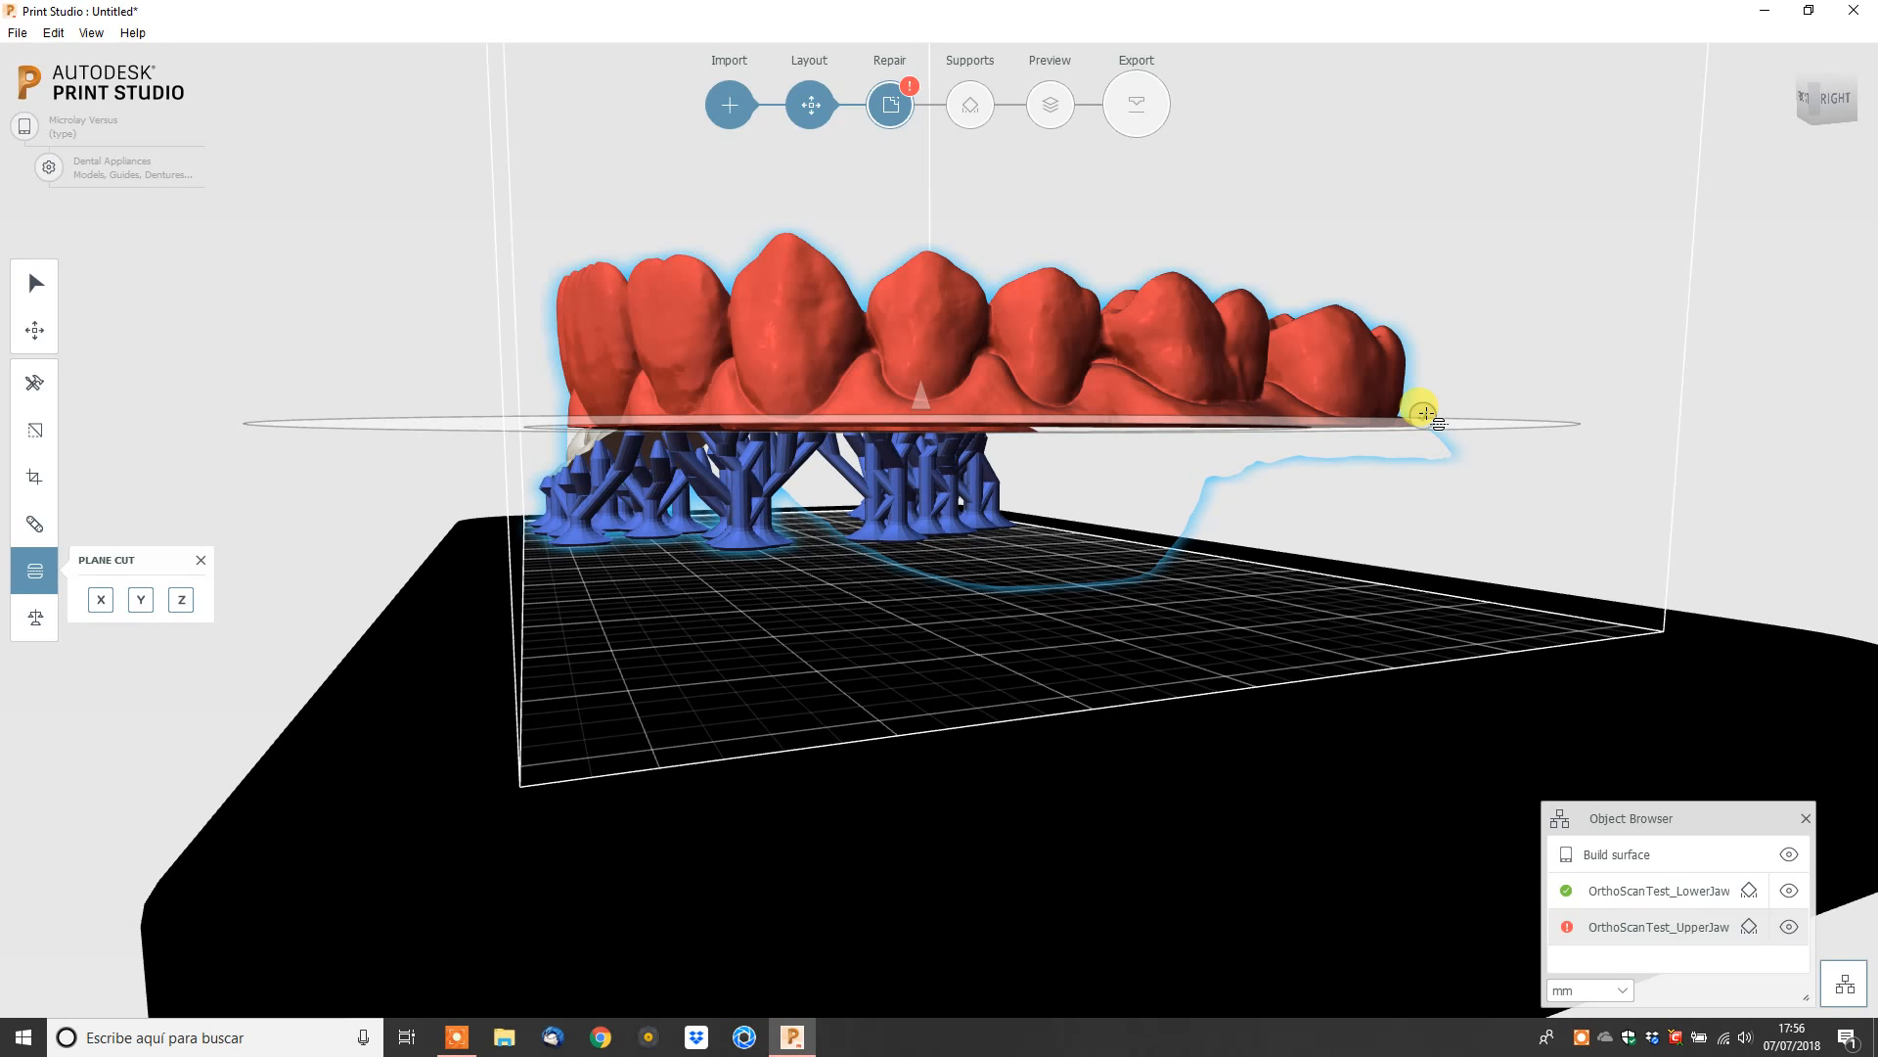
click(1430, 419)
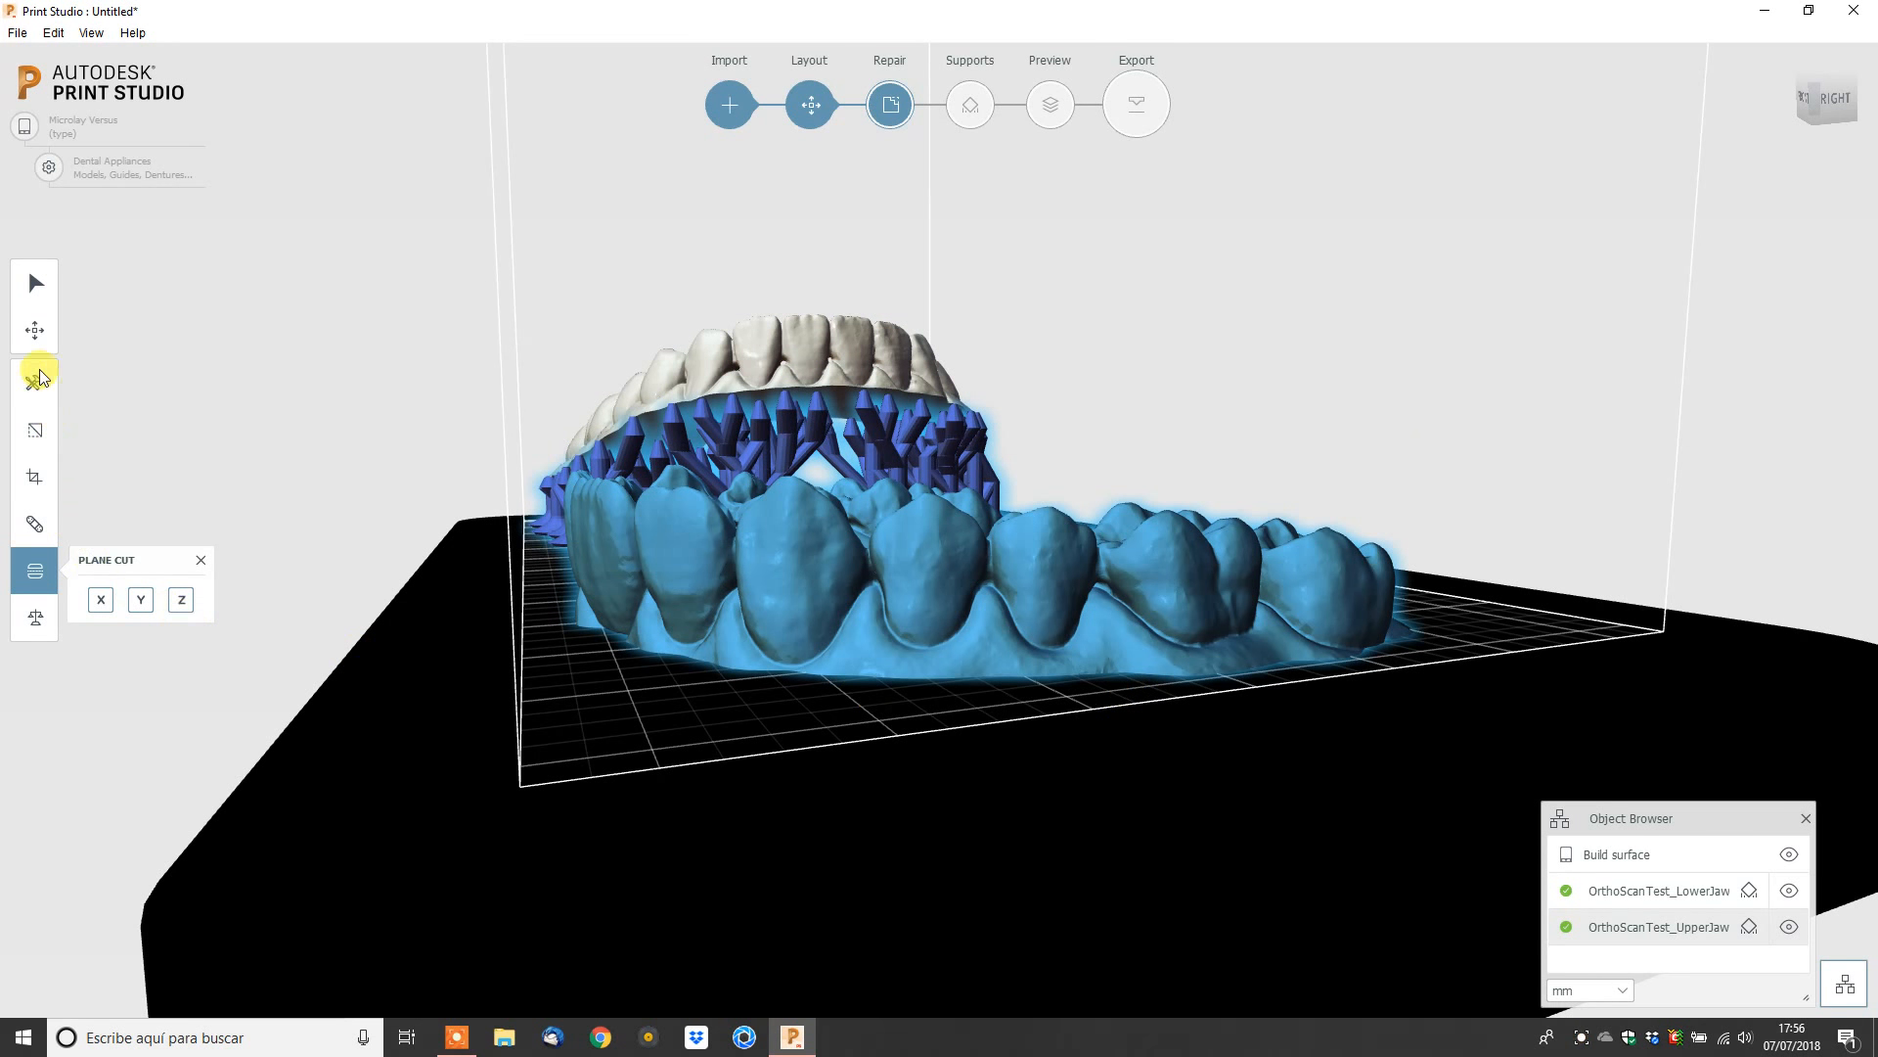
Rotate the upper jaw 90 degrees about the vertical axis and tilt it by -20 degrees to raise its front teeth end.
click(34, 332)
drag(587, 773, 1173, 832)
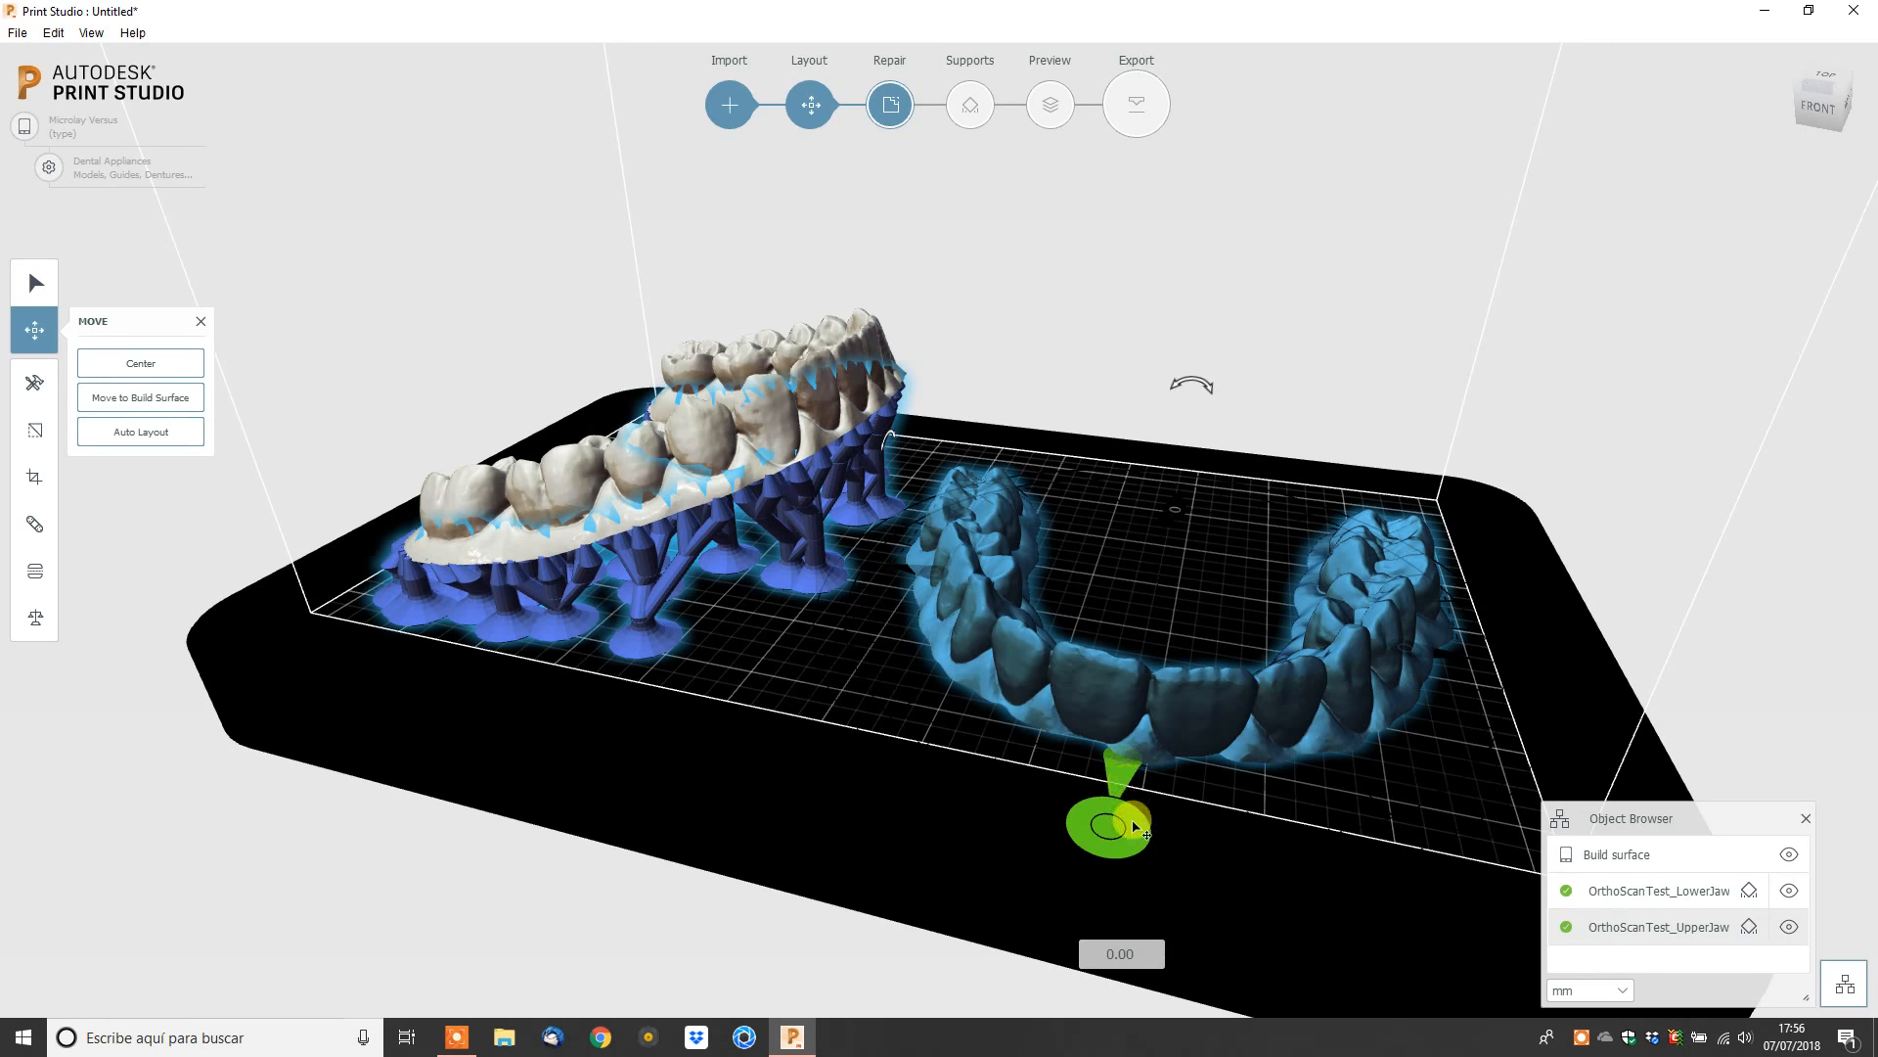
drag(1121, 858, 1236, 835)
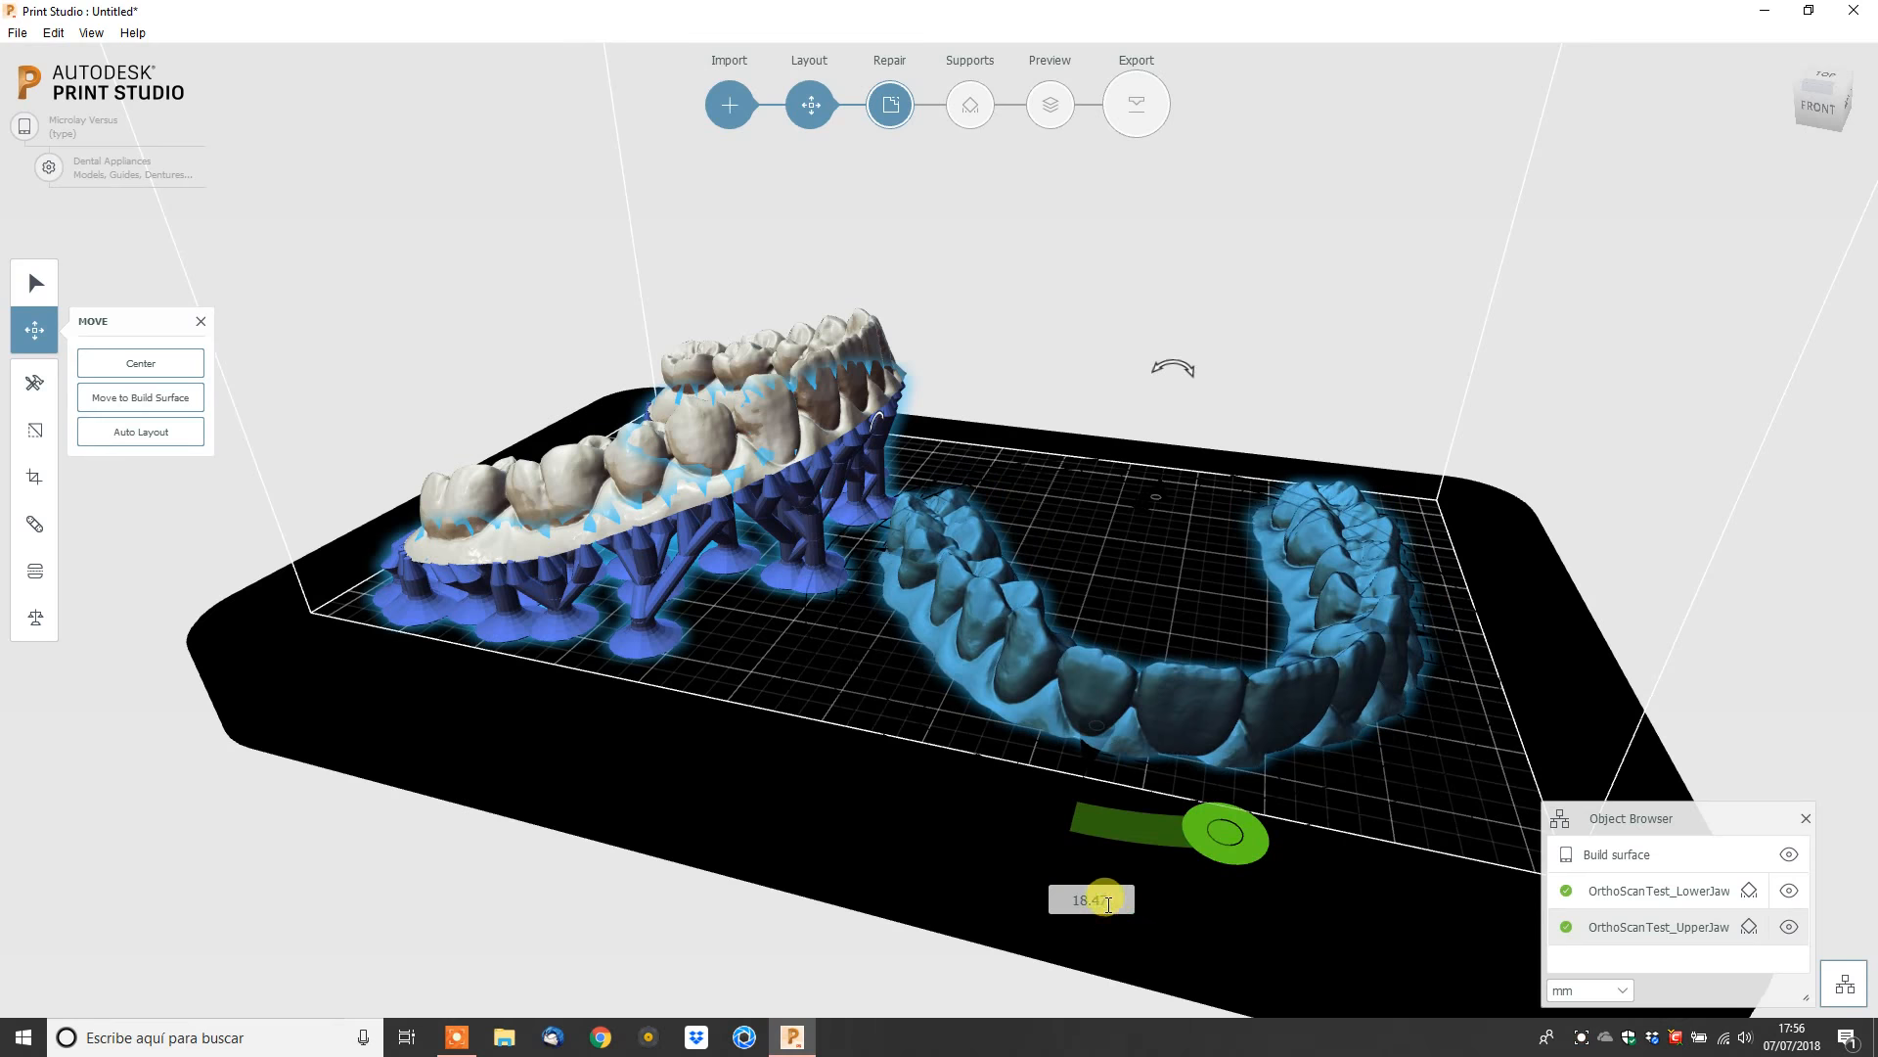
click(1104, 900)
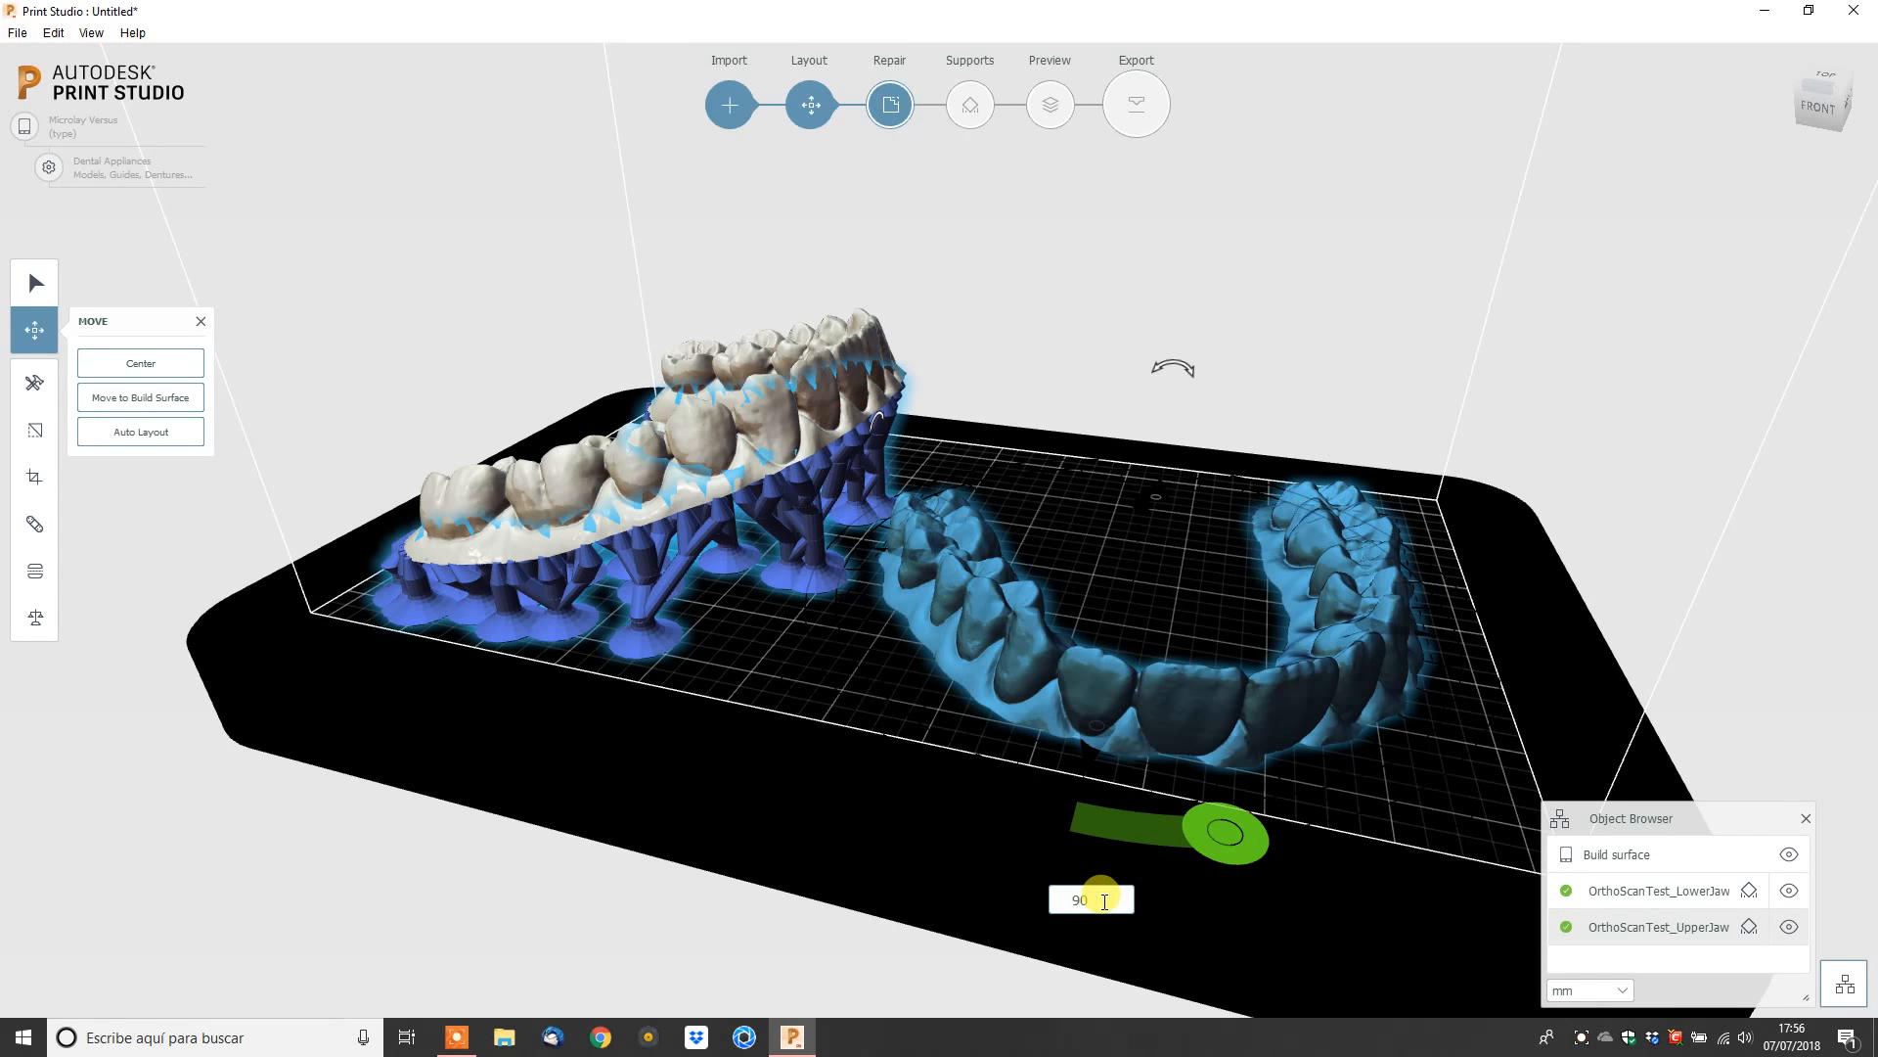
text(90)
key(Return)
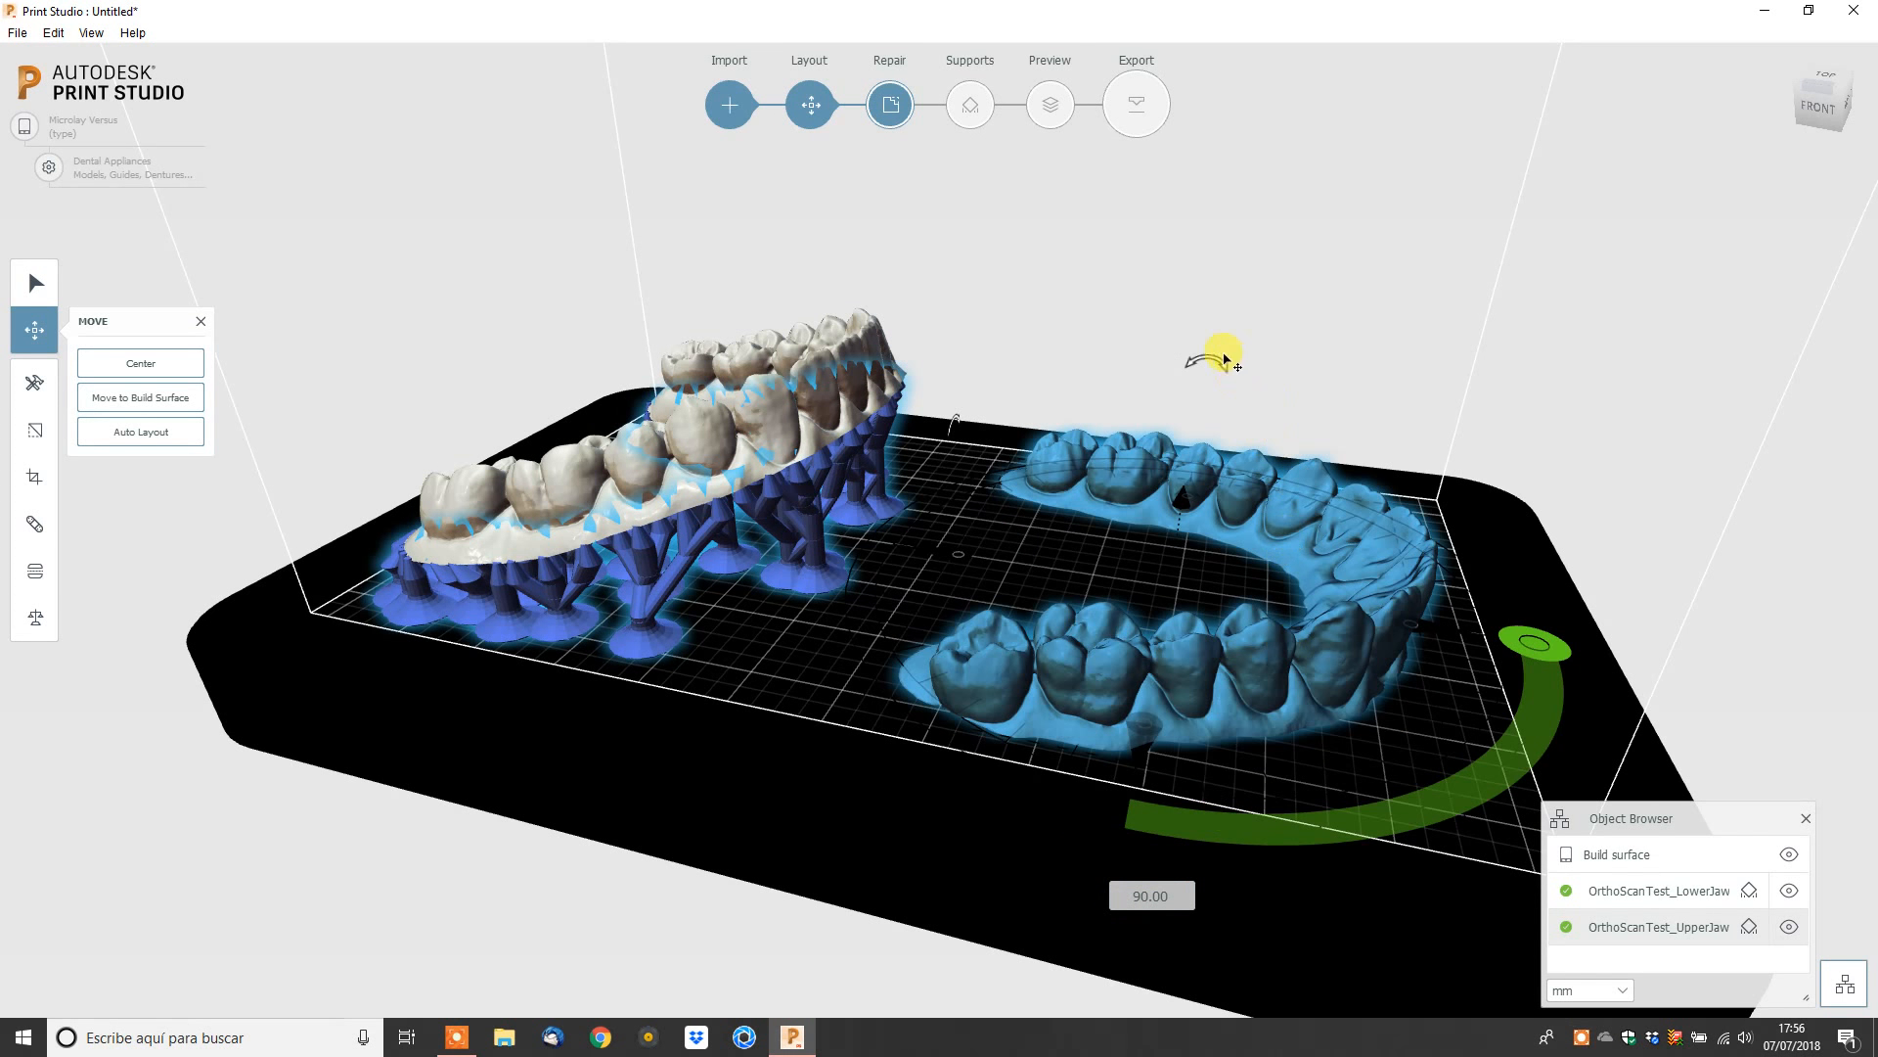
click(1209, 359)
drag(1203, 221, 1123, 235)
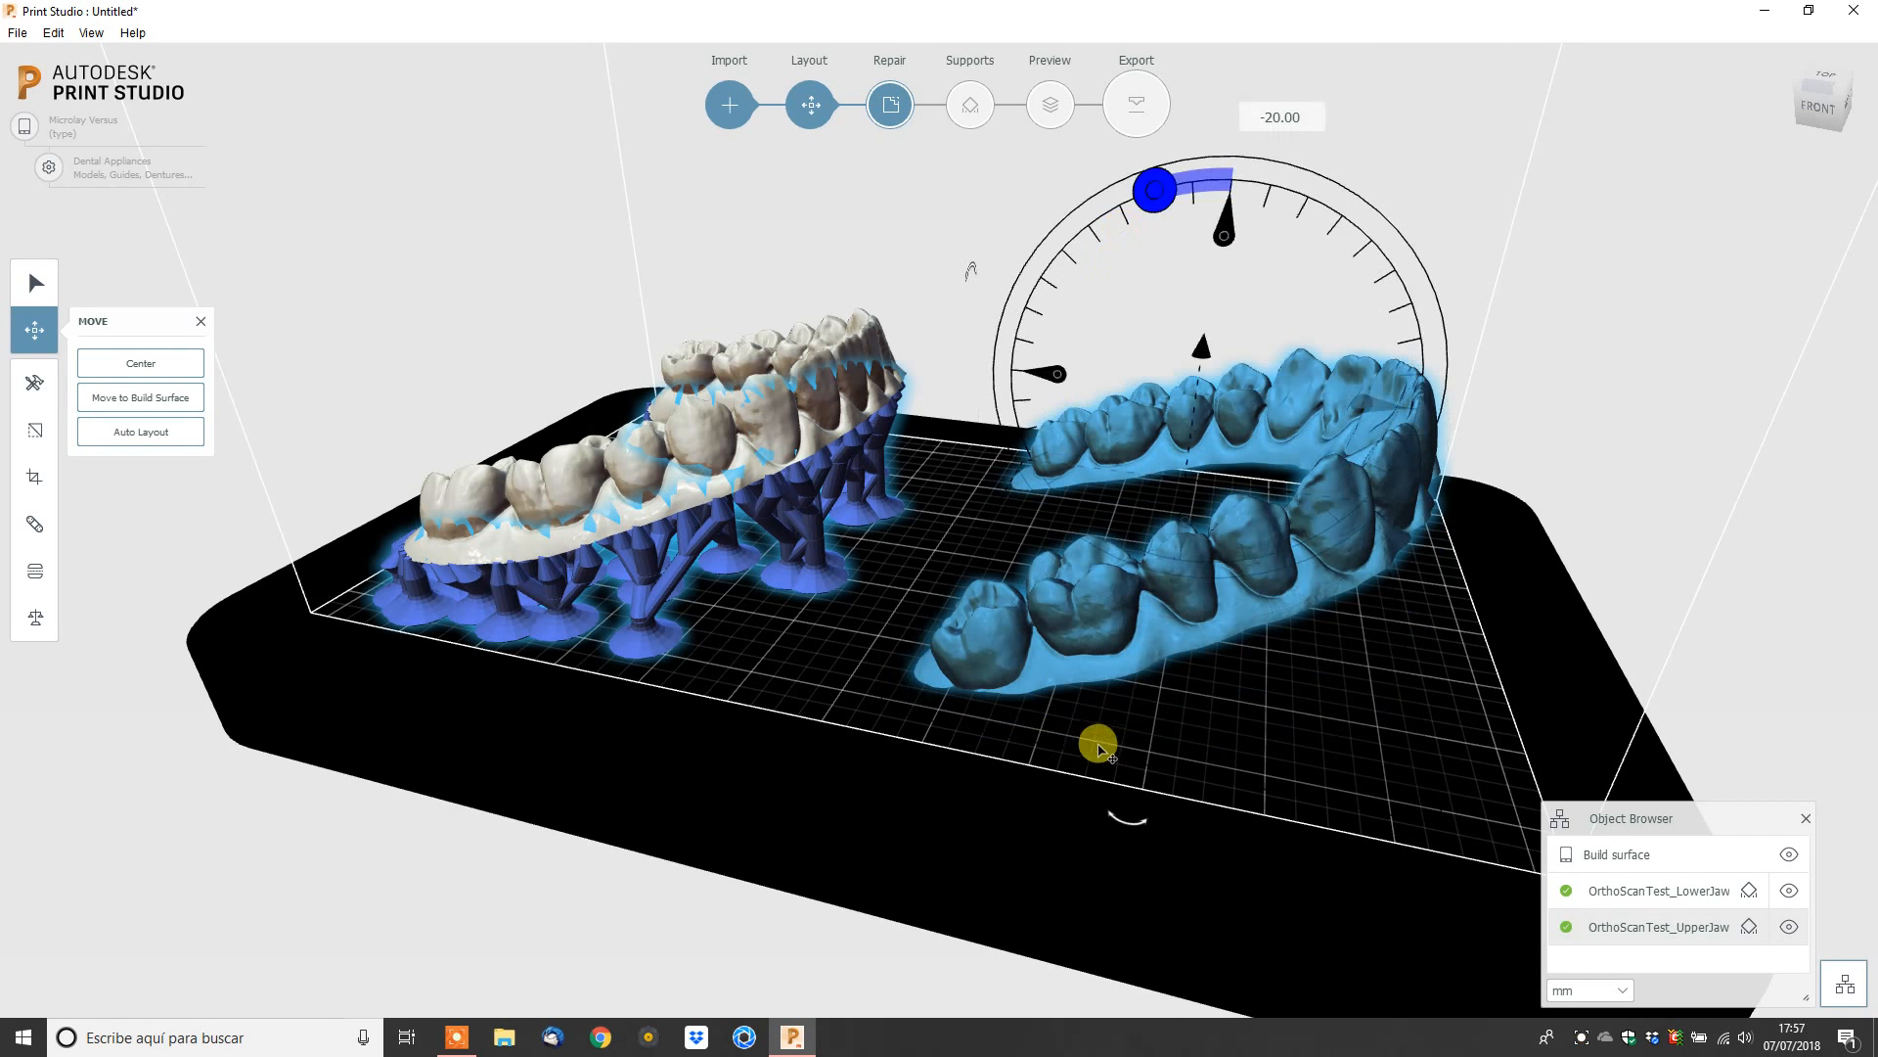
Add automatic supports to the tilted upper jaw model.
right_drag(1089, 772, 1099, 731)
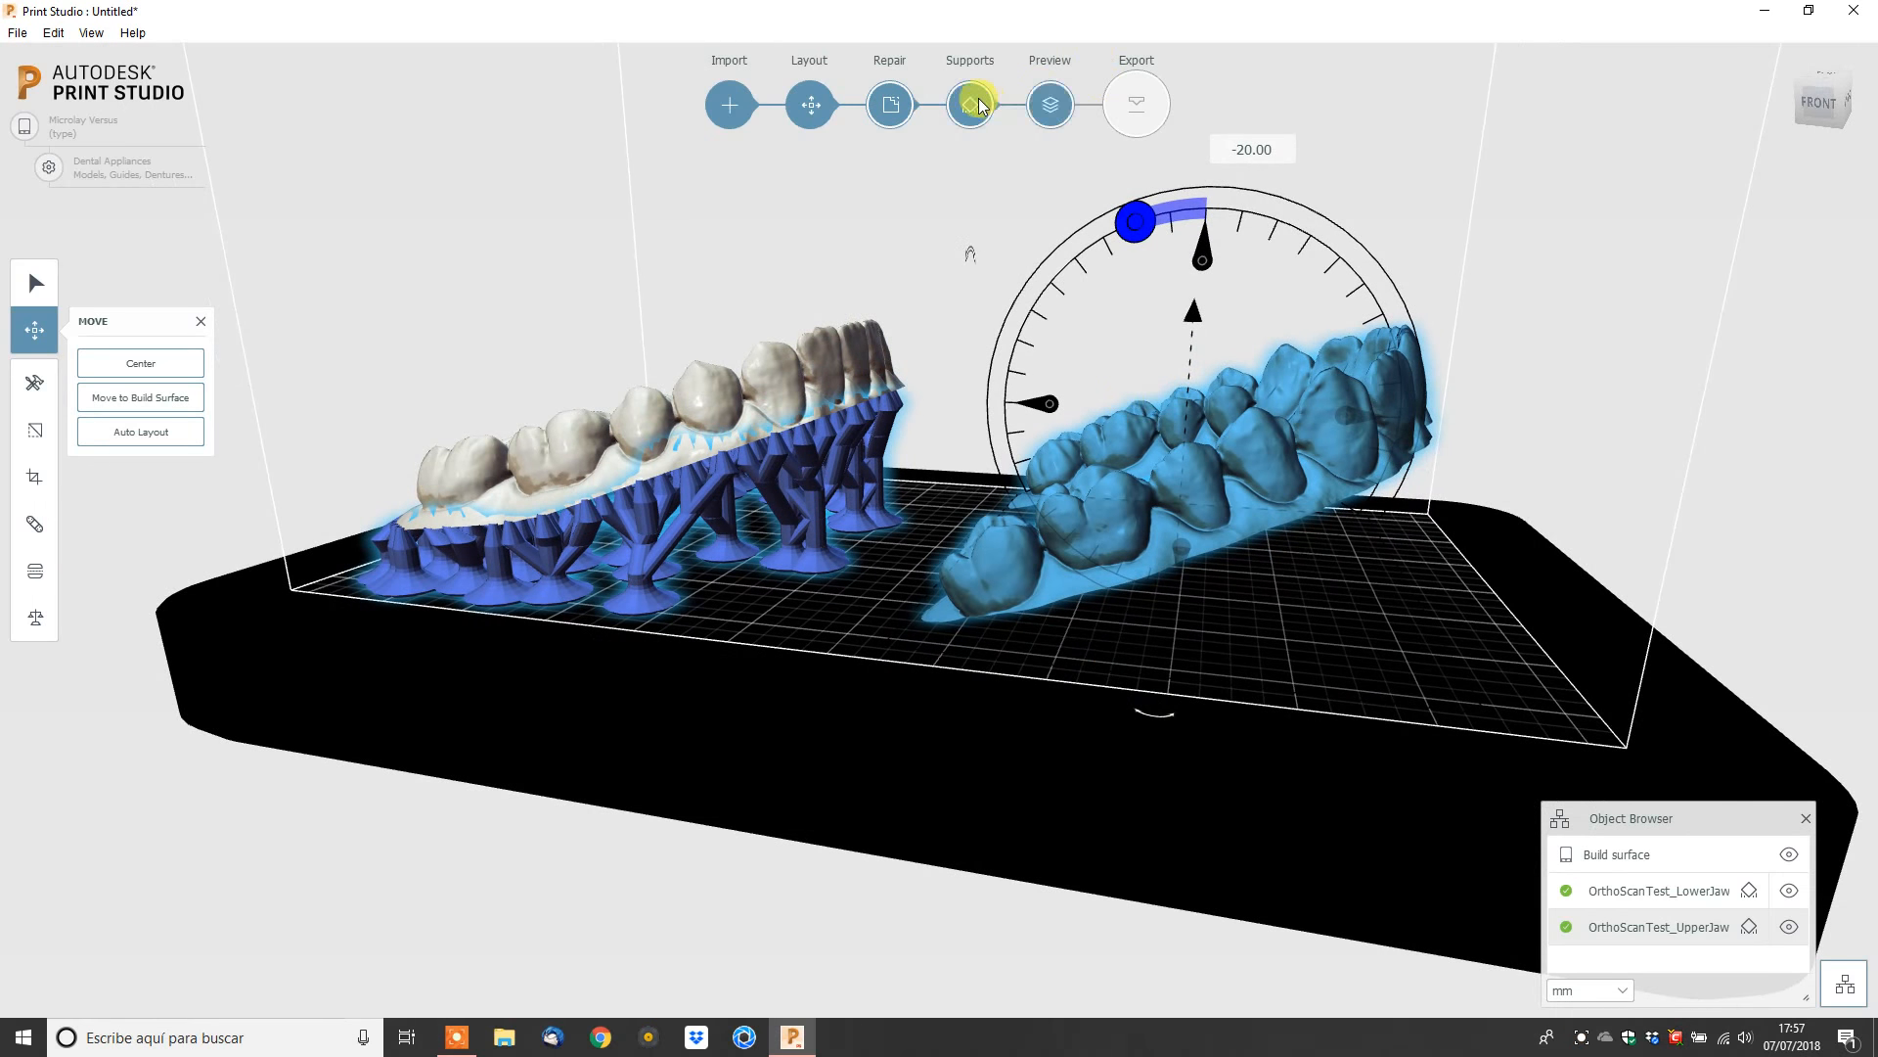
click(972, 104)
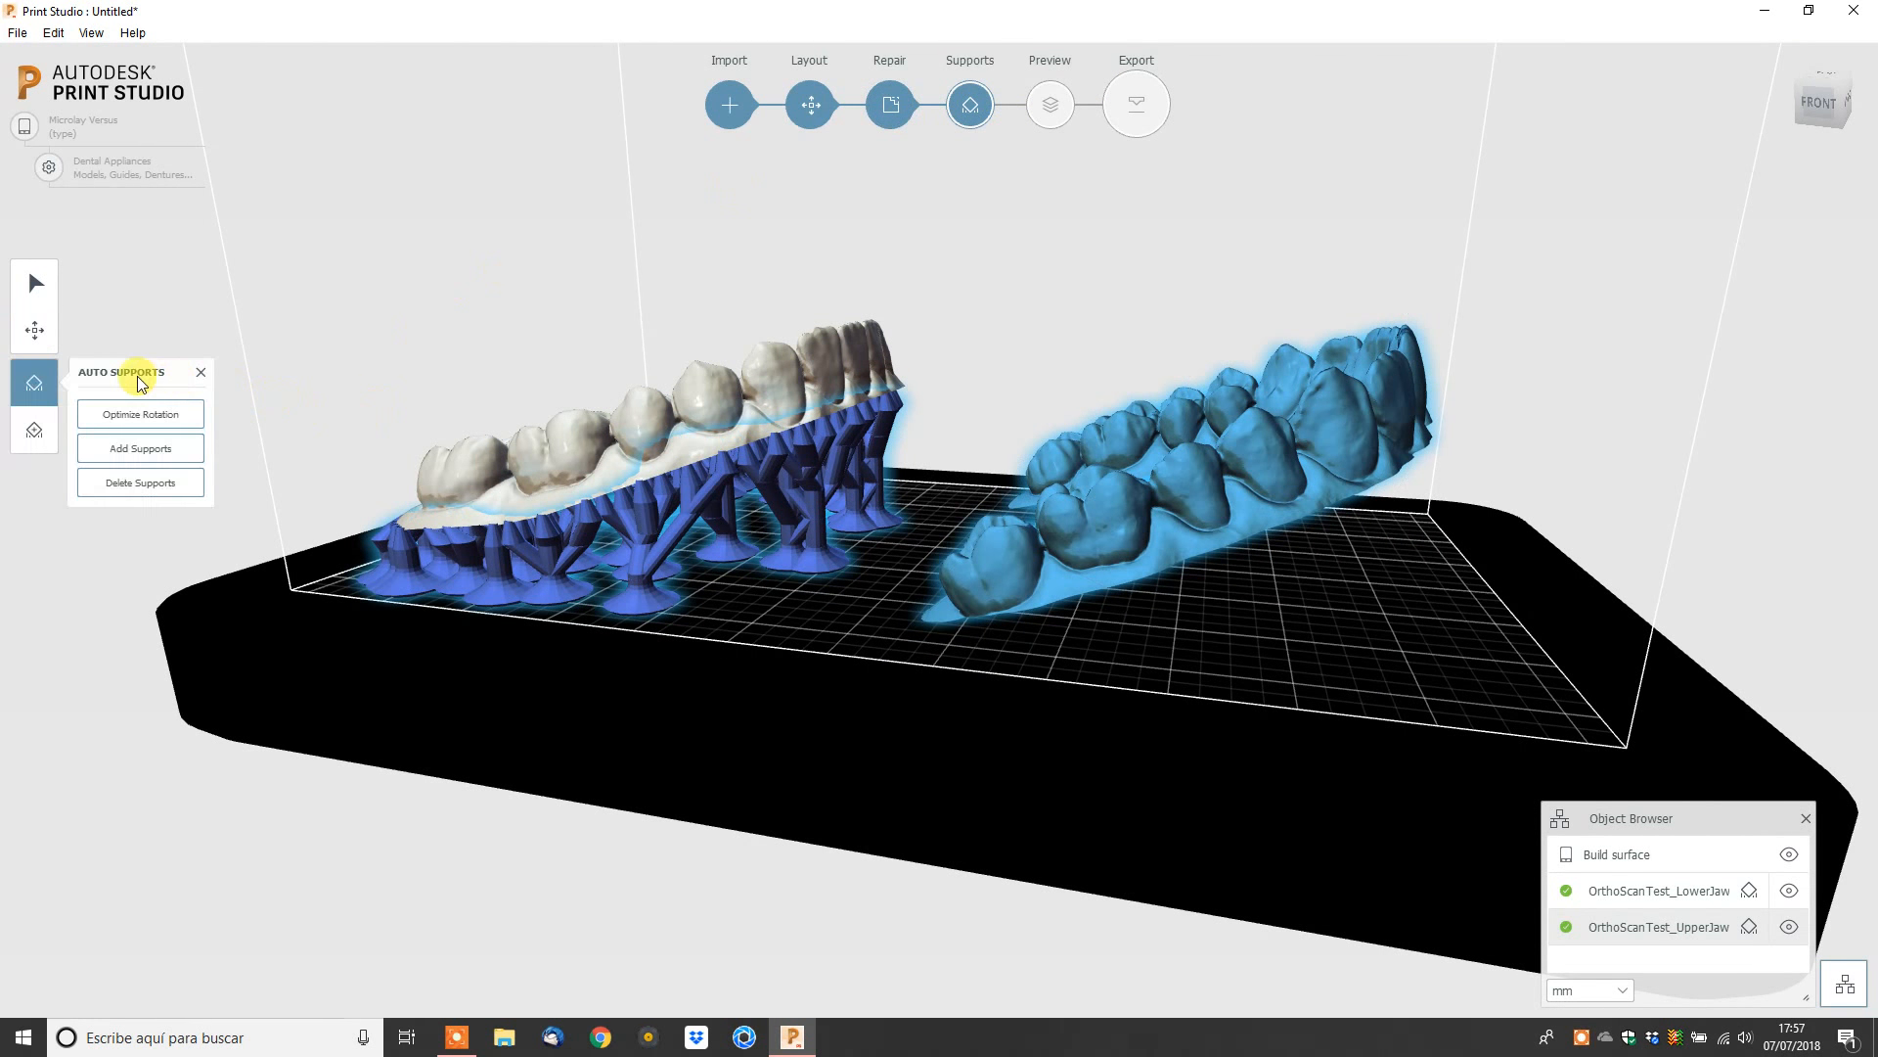
click(140, 449)
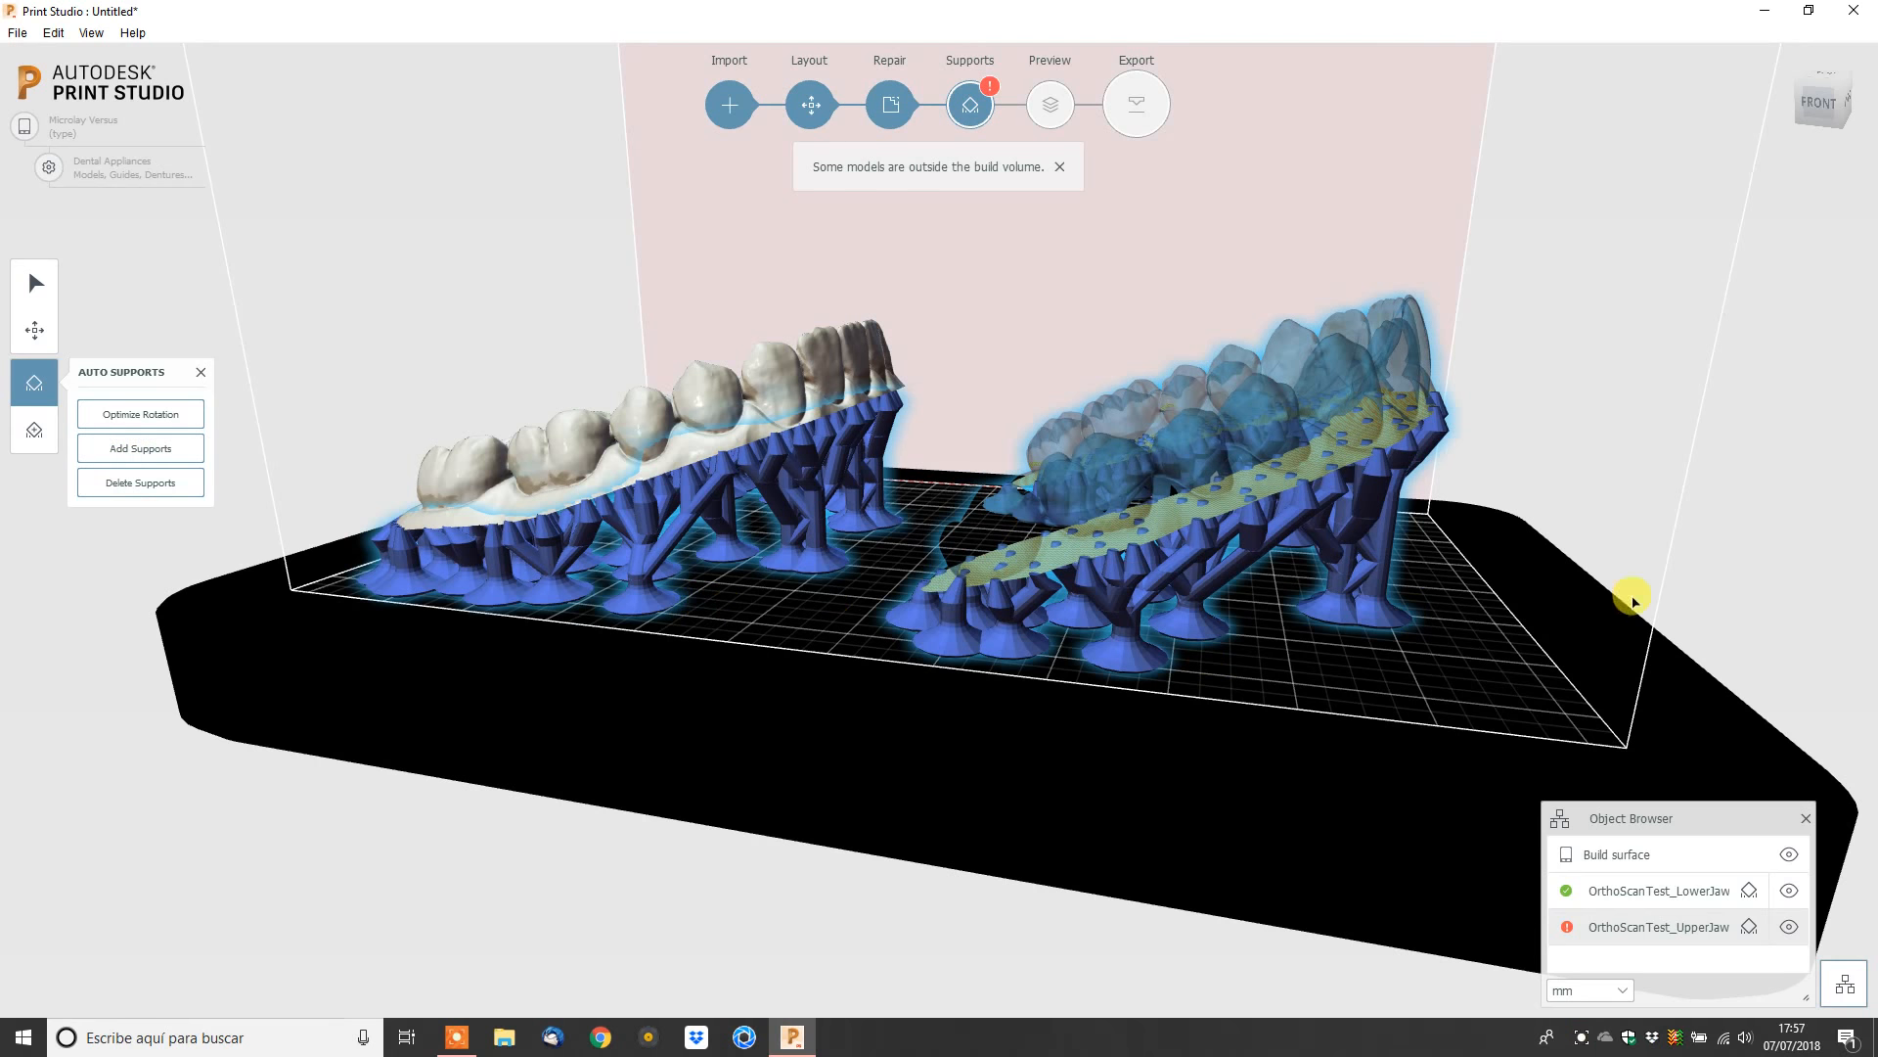
Manually move the overhanging support base at the back end of the upper jaw inward so it sits inside the build volume.
right_drag(1092, 711, 842, 767)
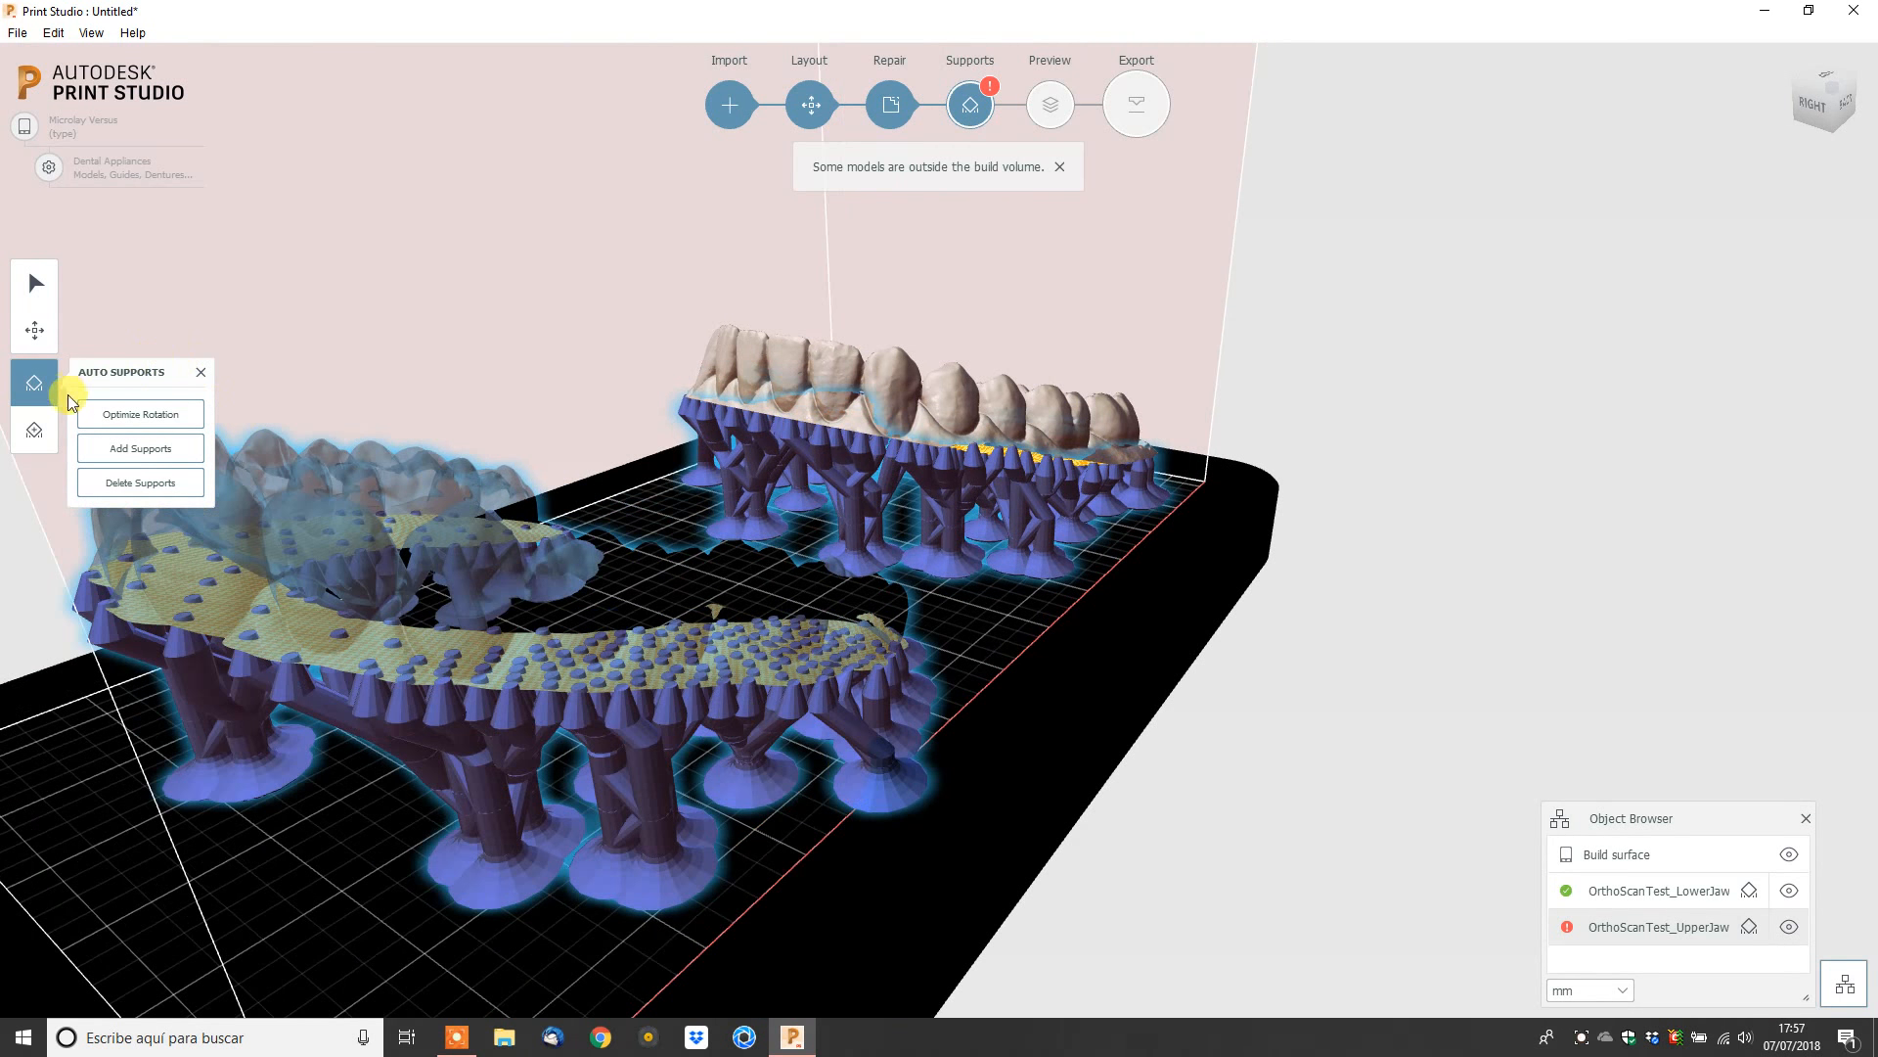
click(33, 438)
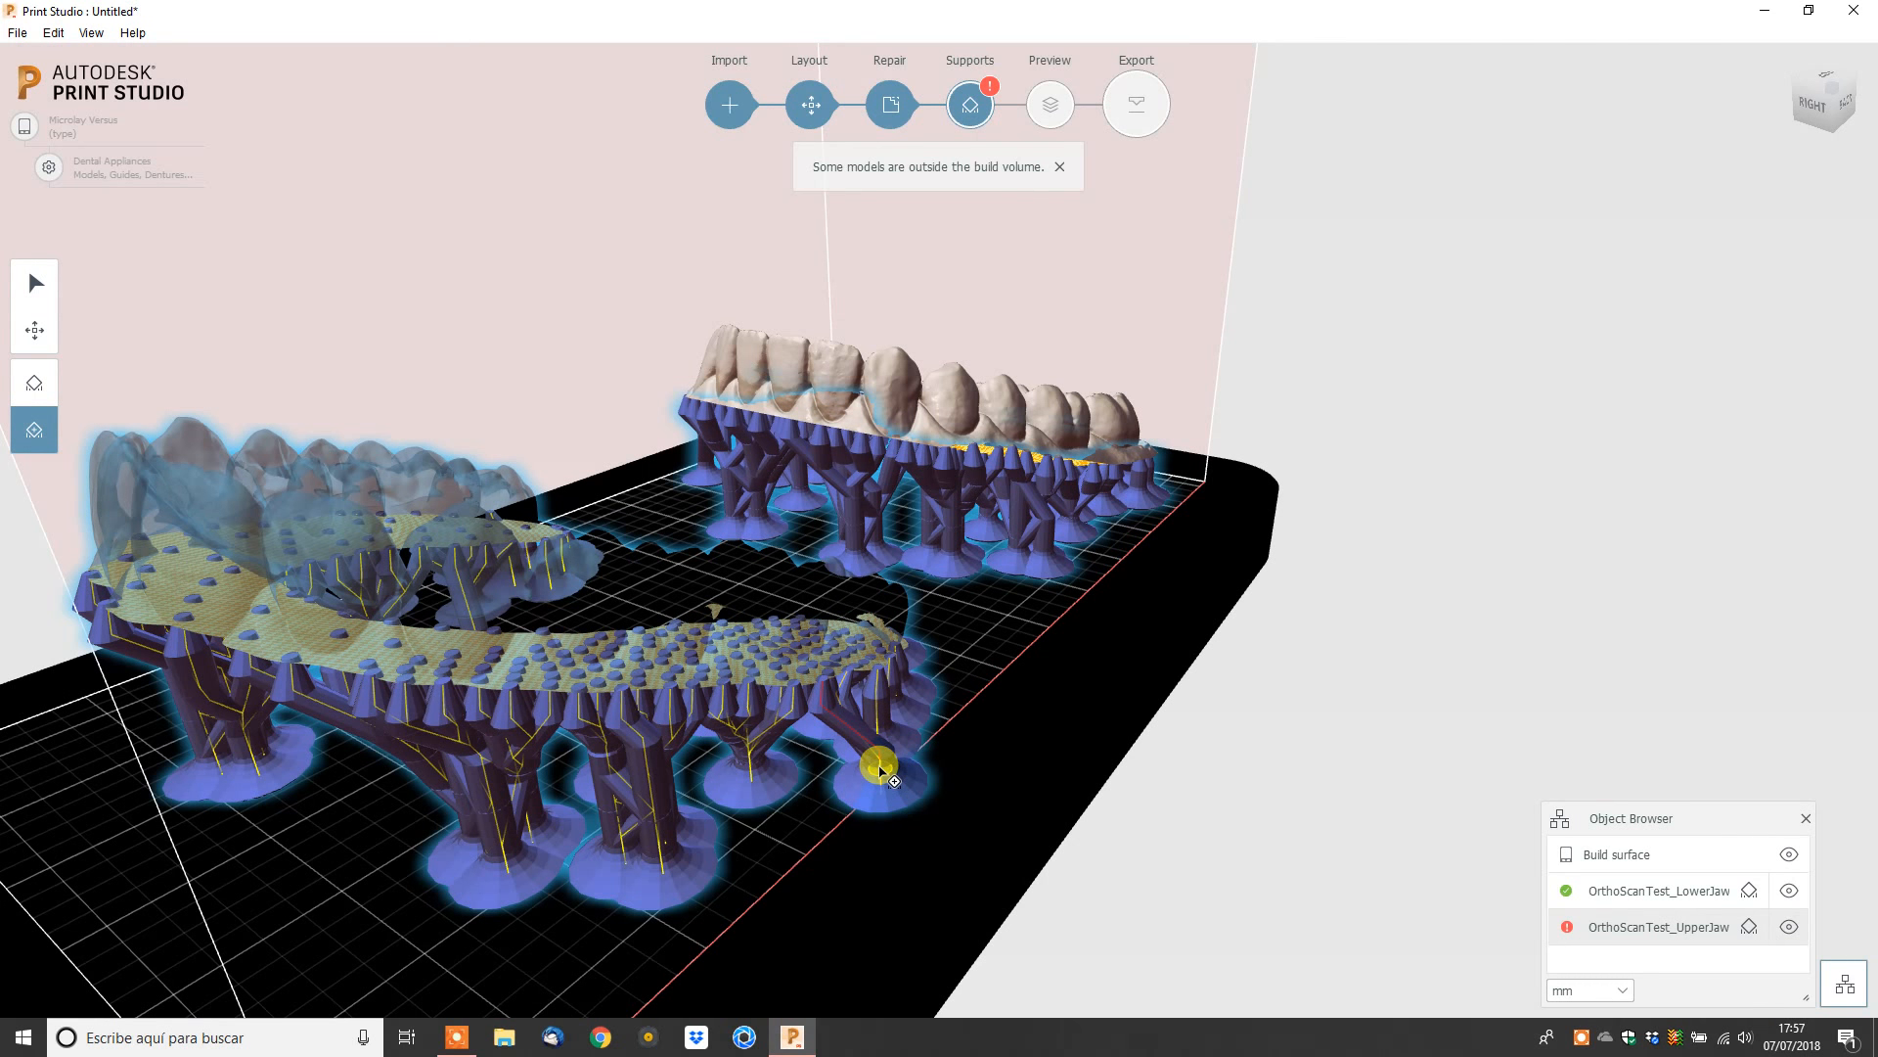
click(867, 681)
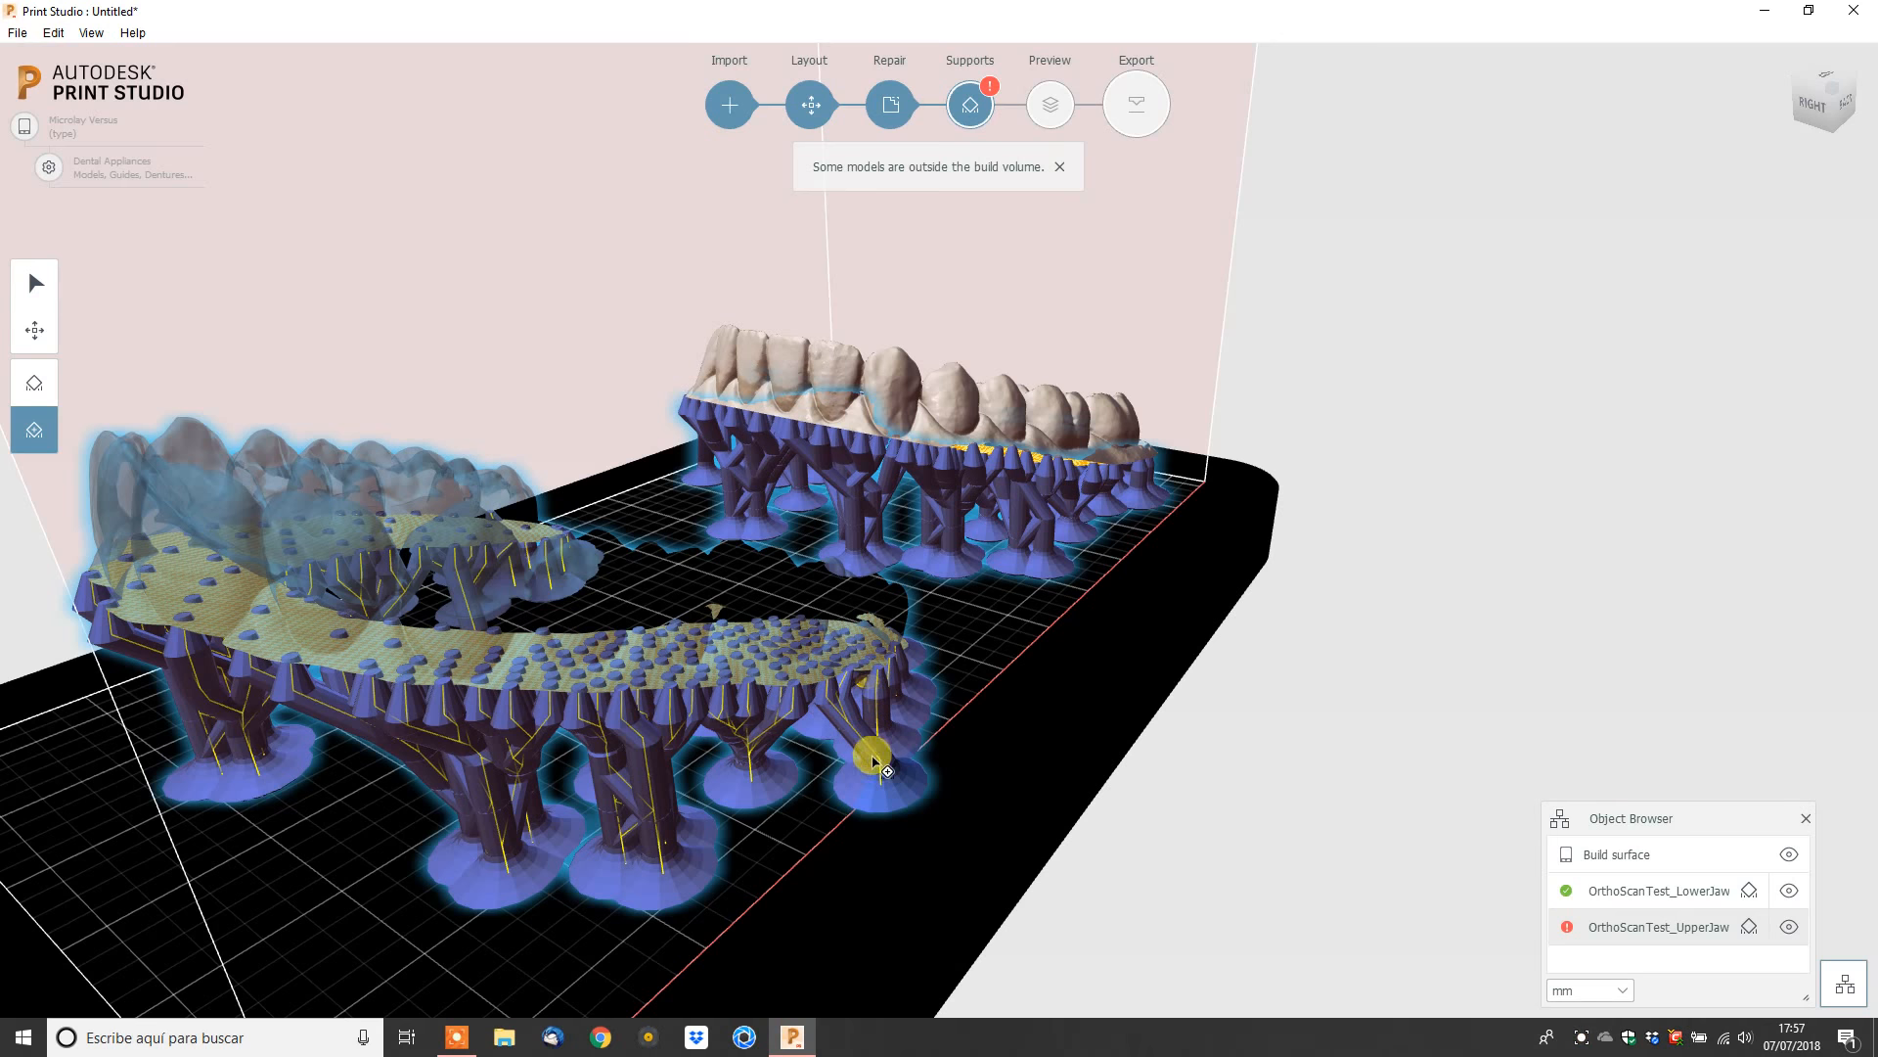
drag(882, 774, 868, 683)
click(868, 682)
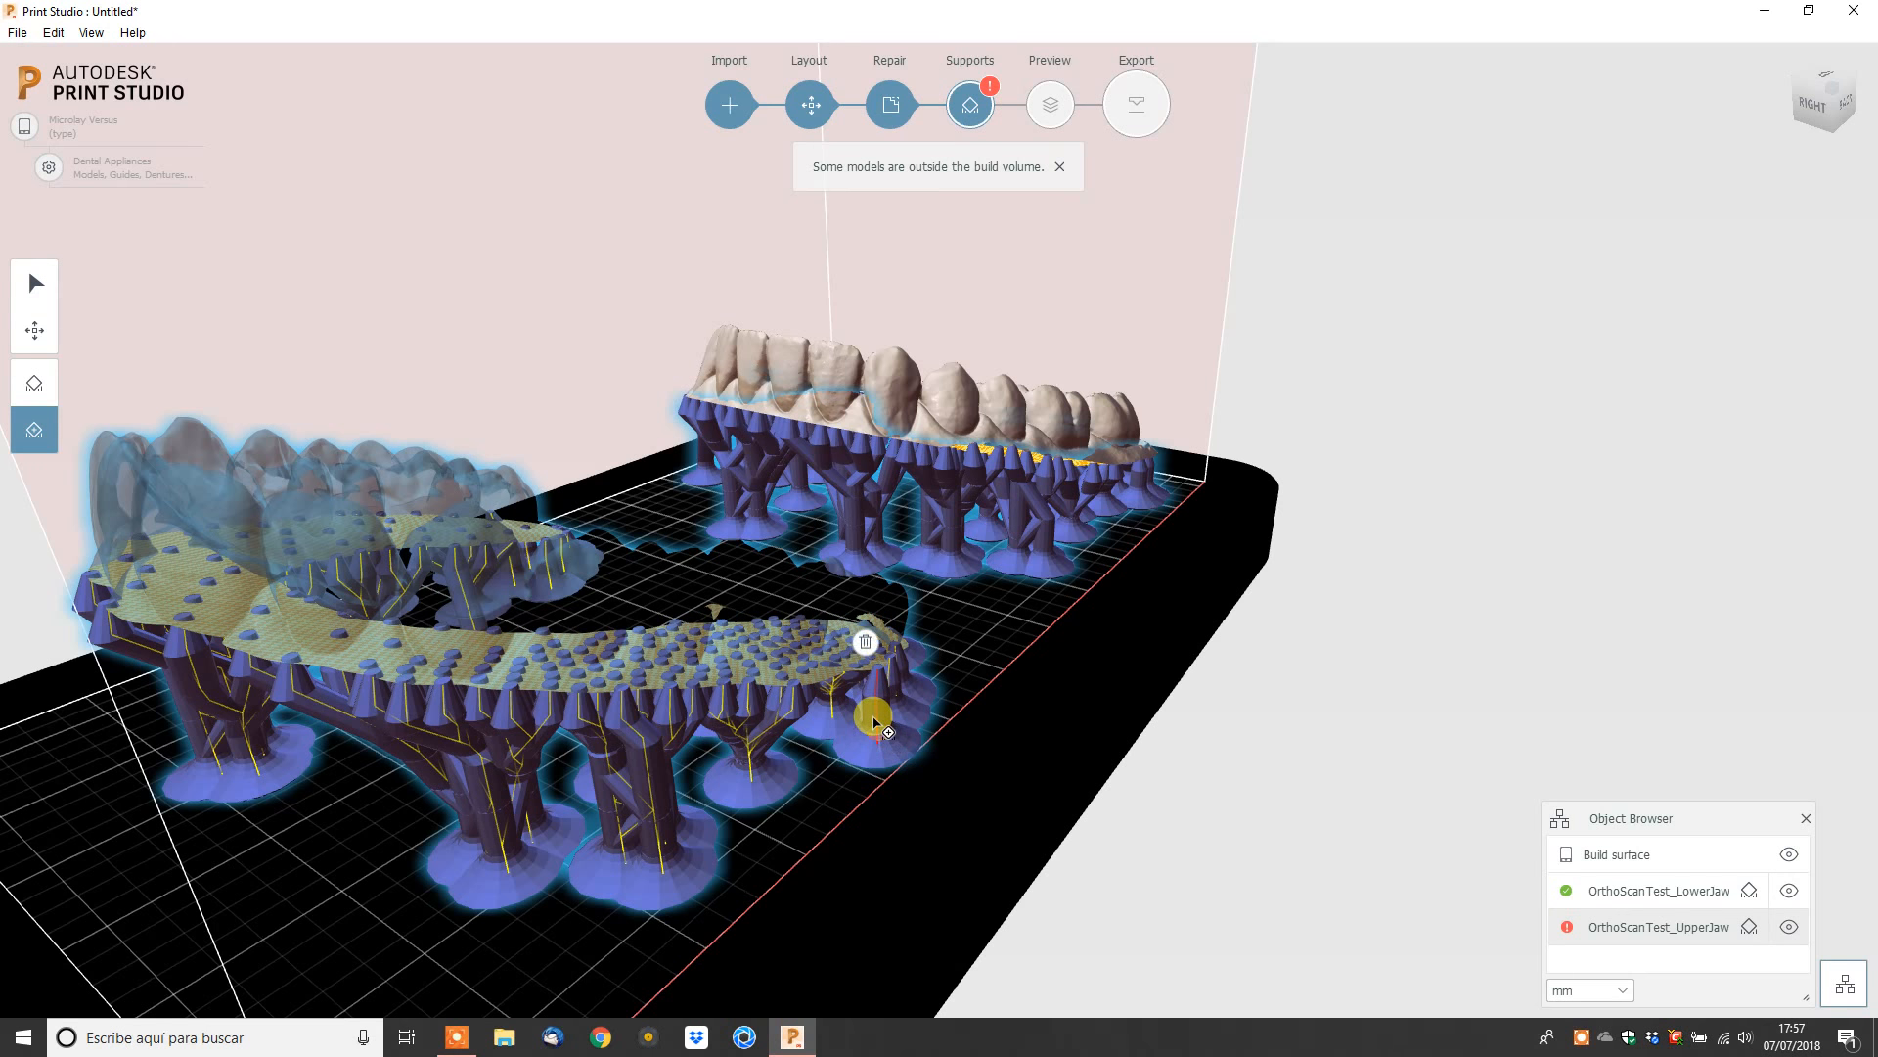
click(867, 650)
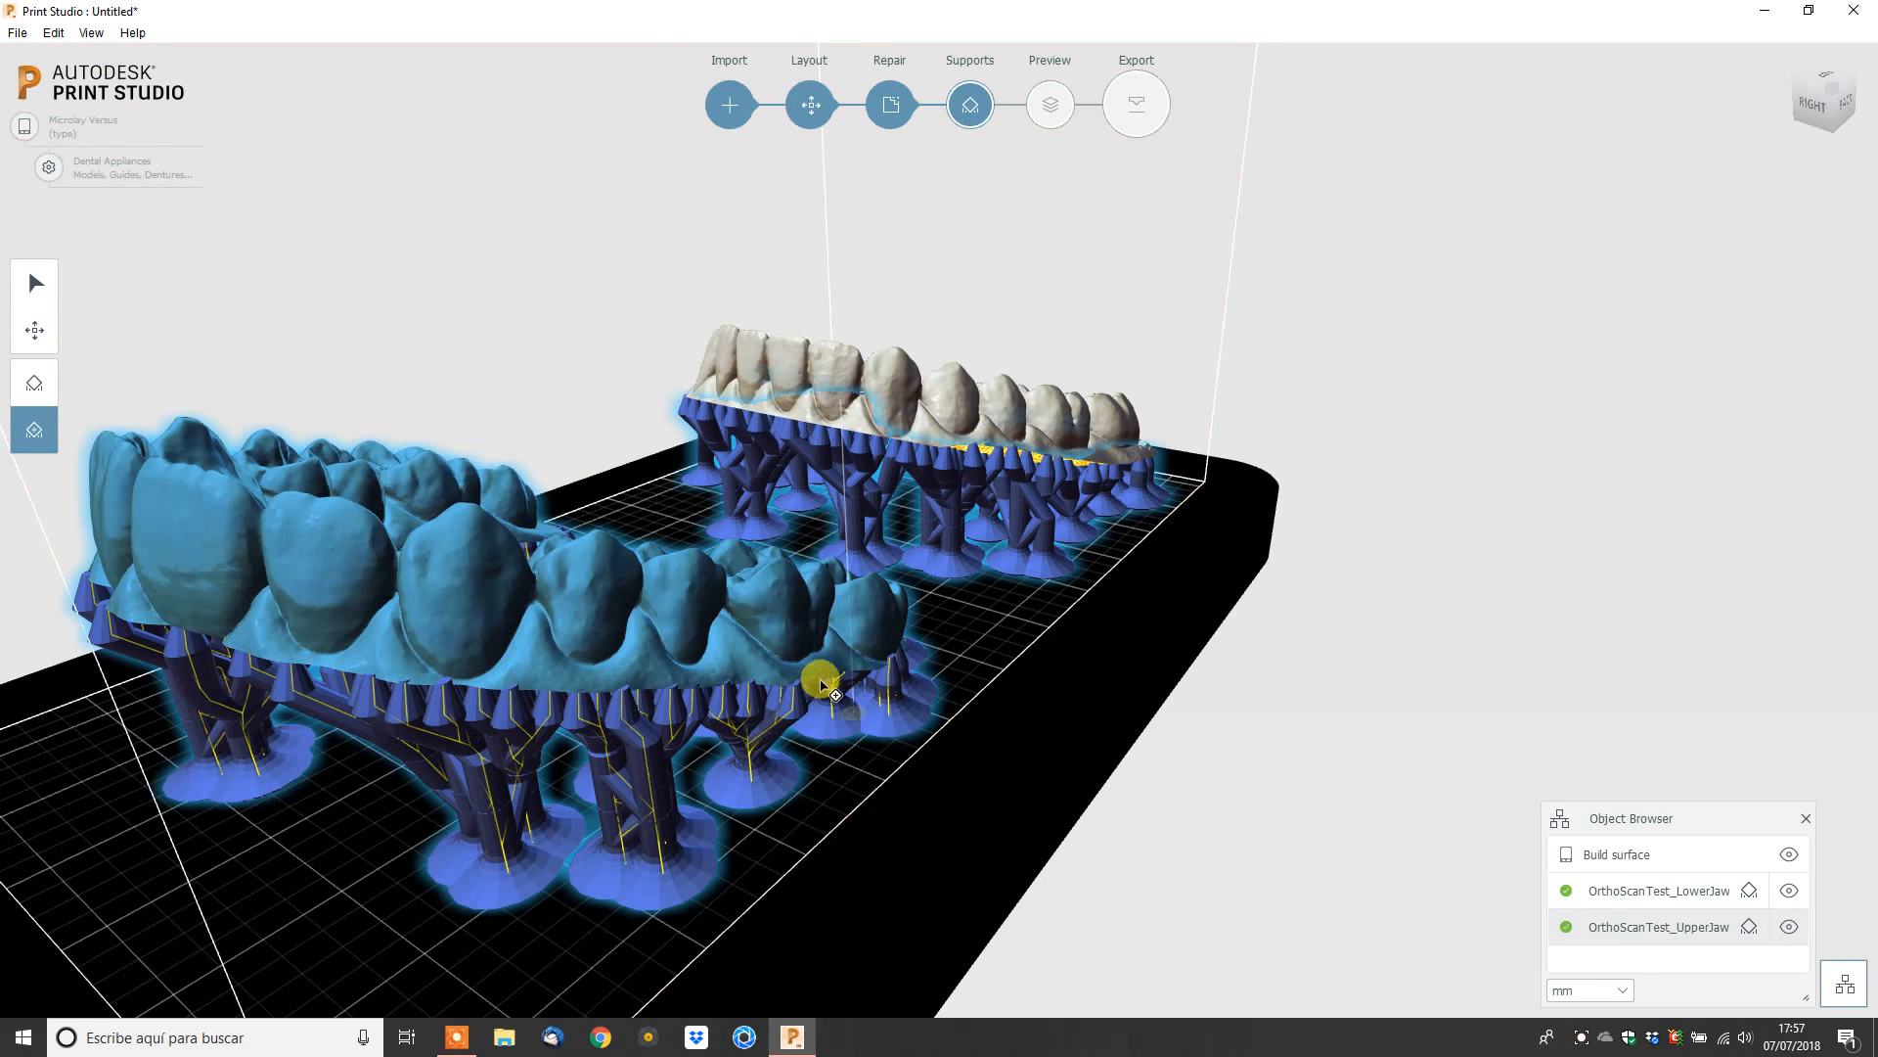
Export all models with their supports to the Escritorio folder as an STL binary file named Models.
right_drag(813, 658, 1715, 105)
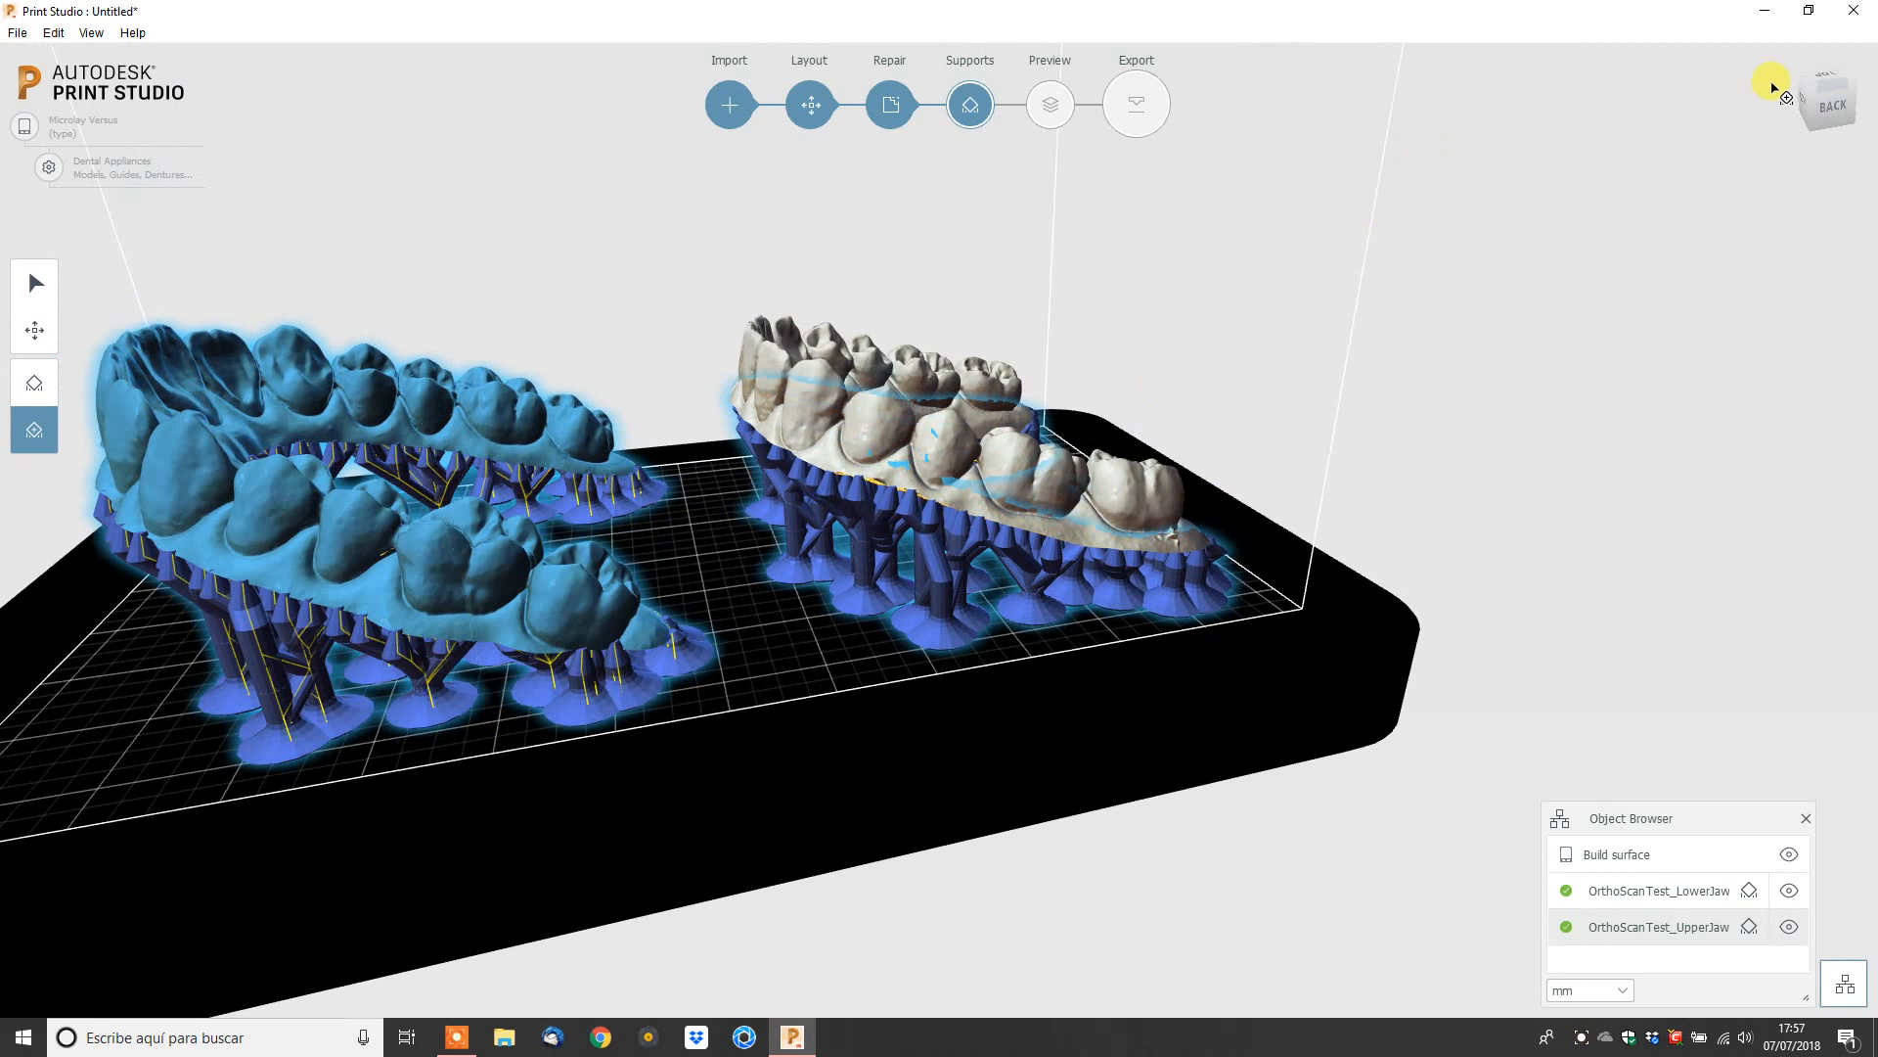
click(1785, 56)
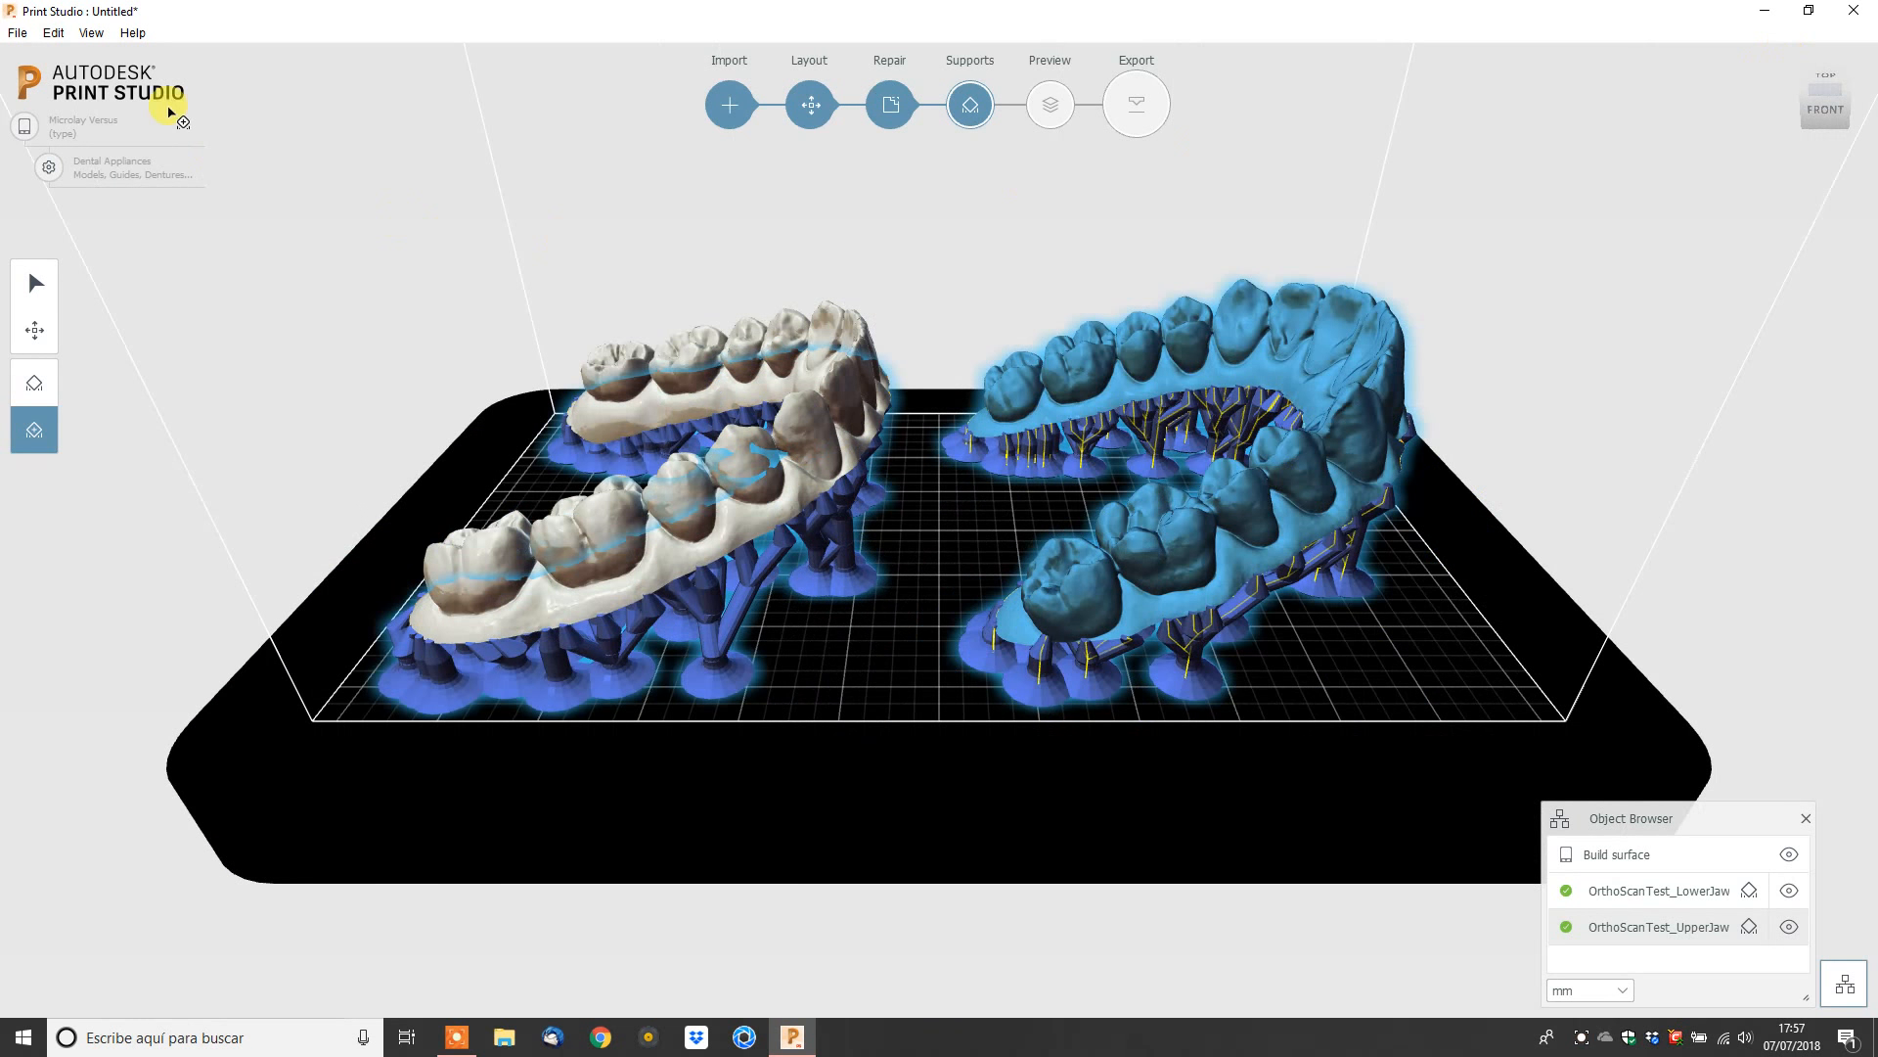
click(18, 33)
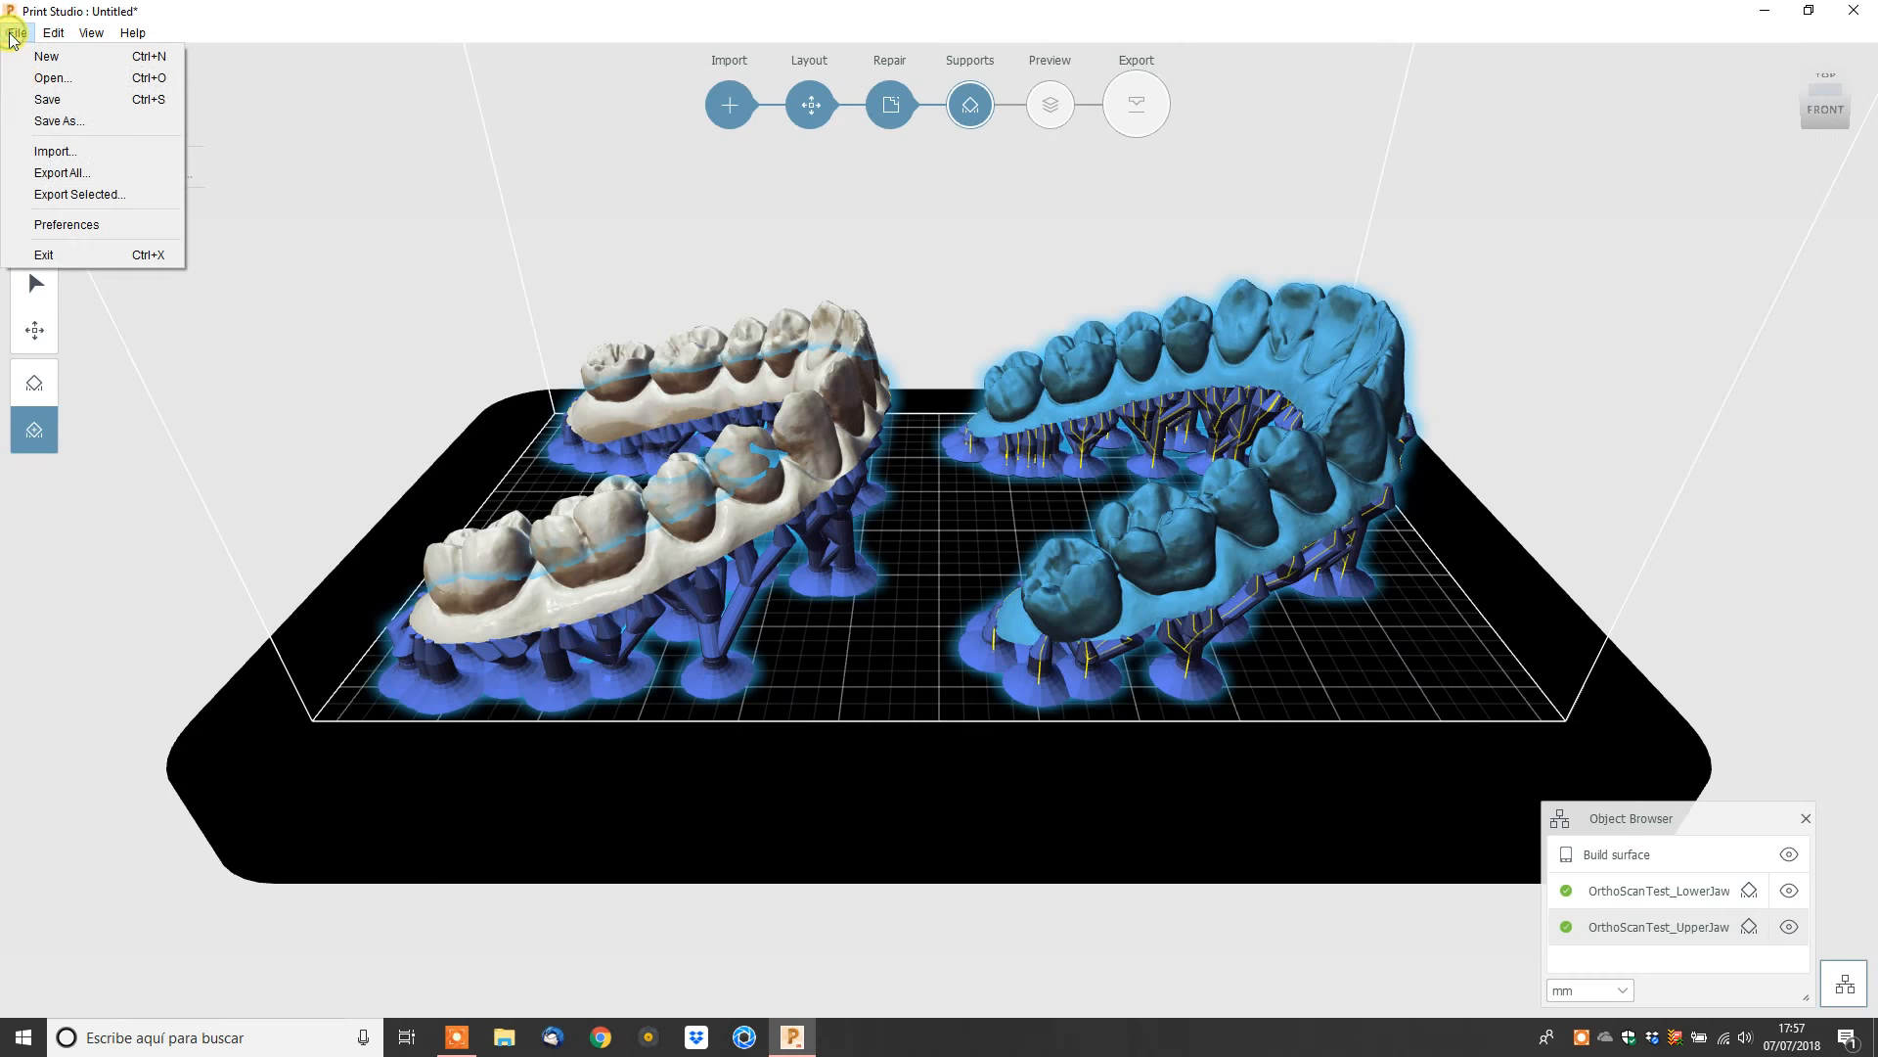
click(23, 171)
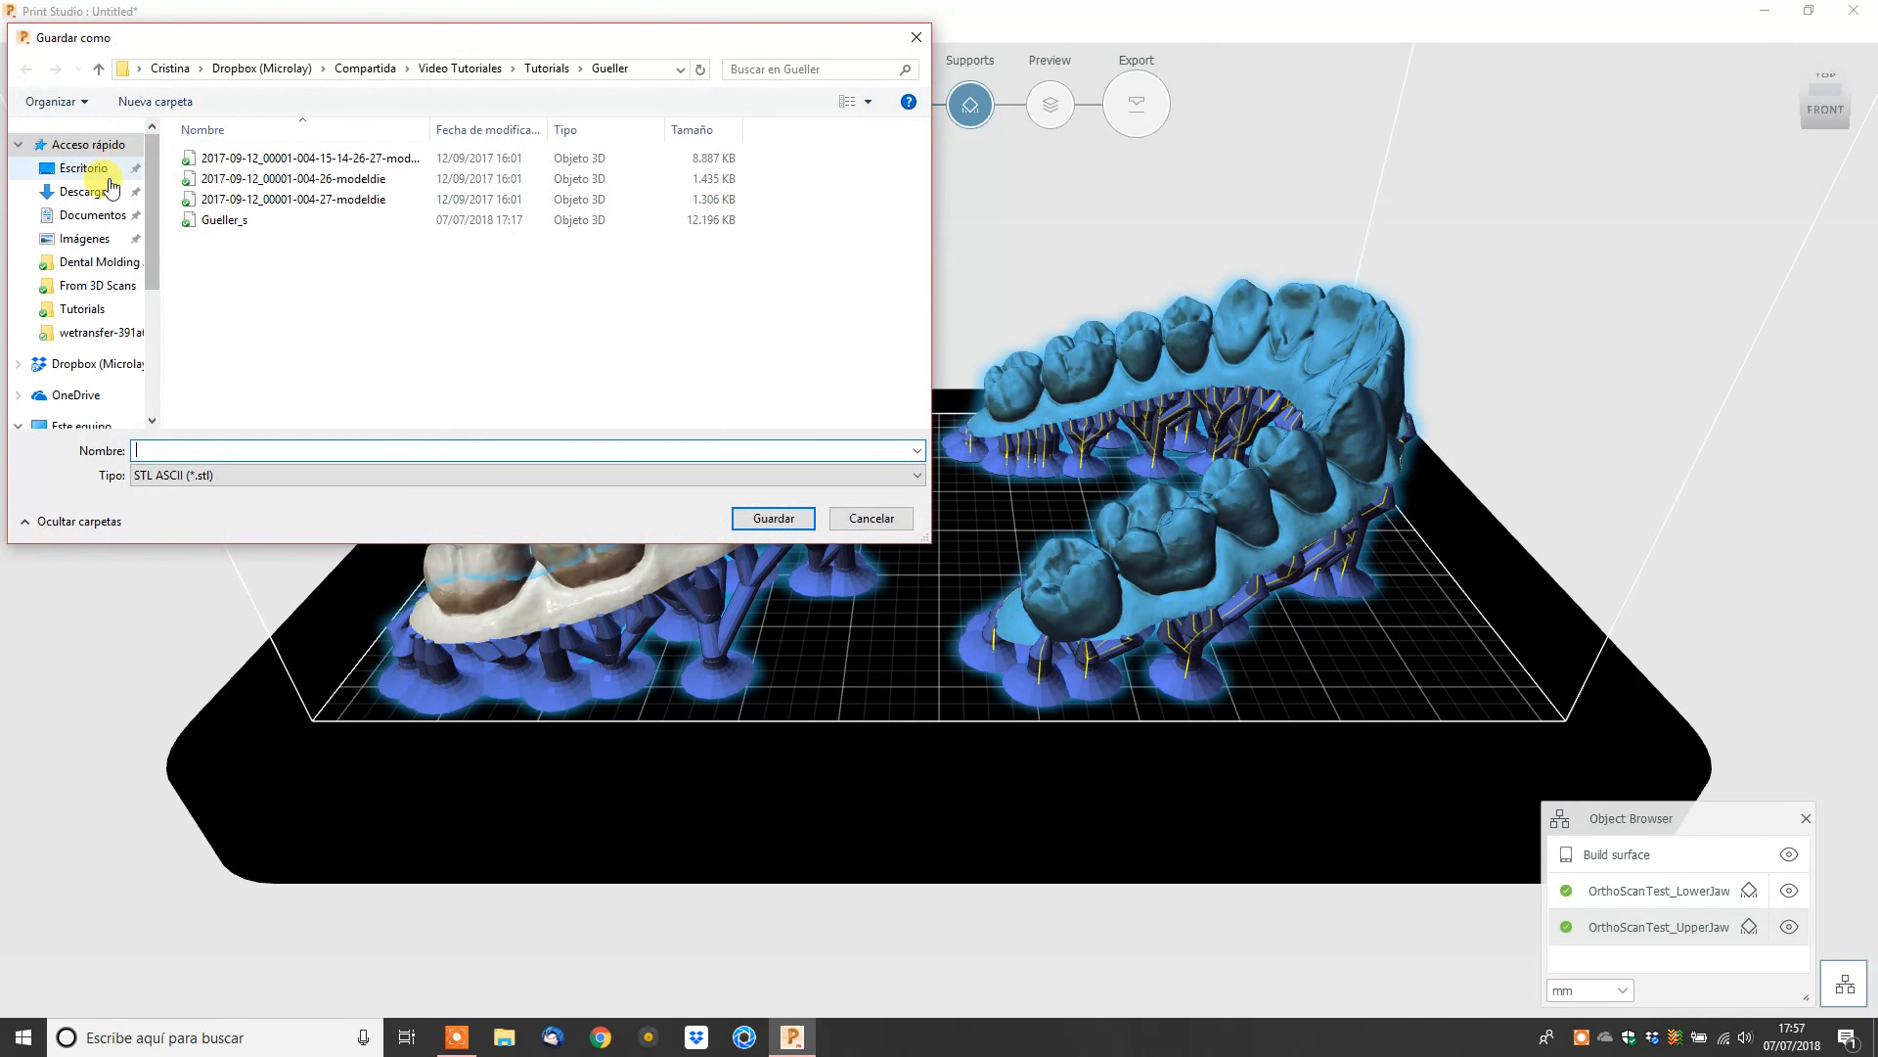
click(94, 170)
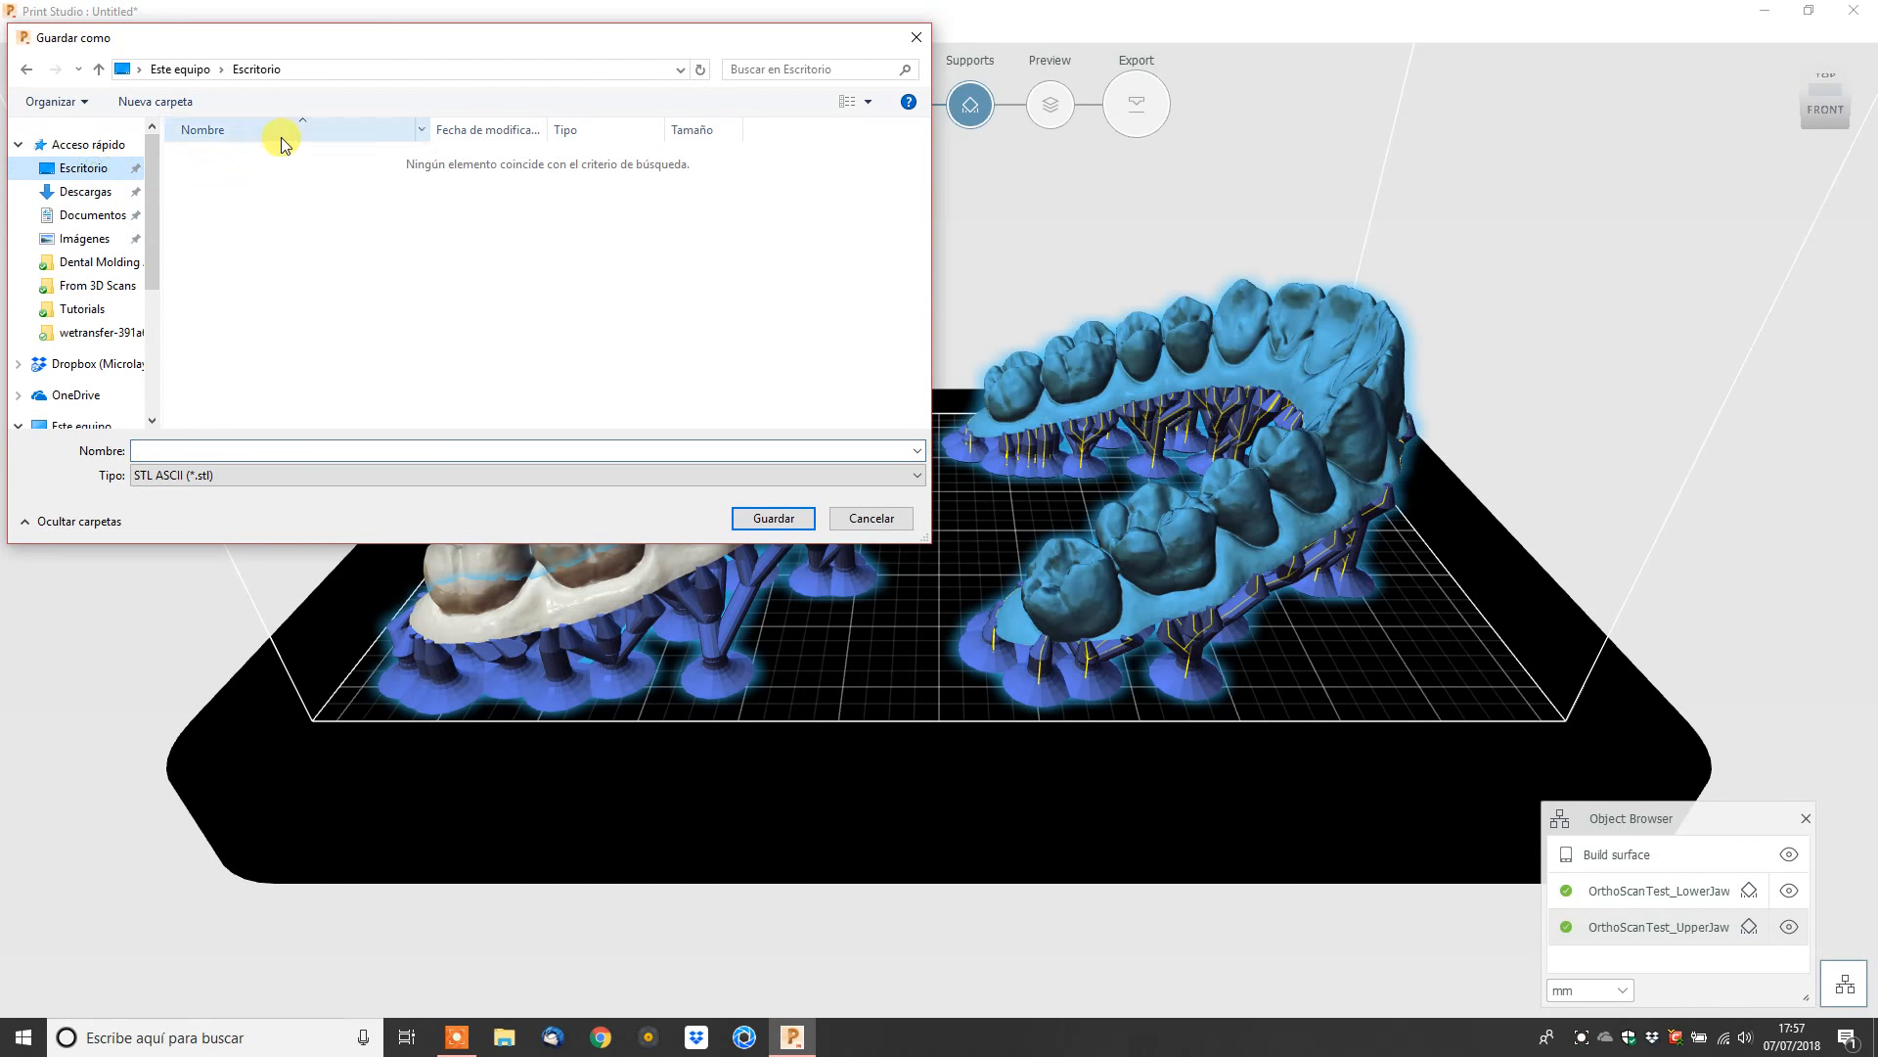
click(237, 477)
click(231, 509)
click(237, 447)
text(MOde)
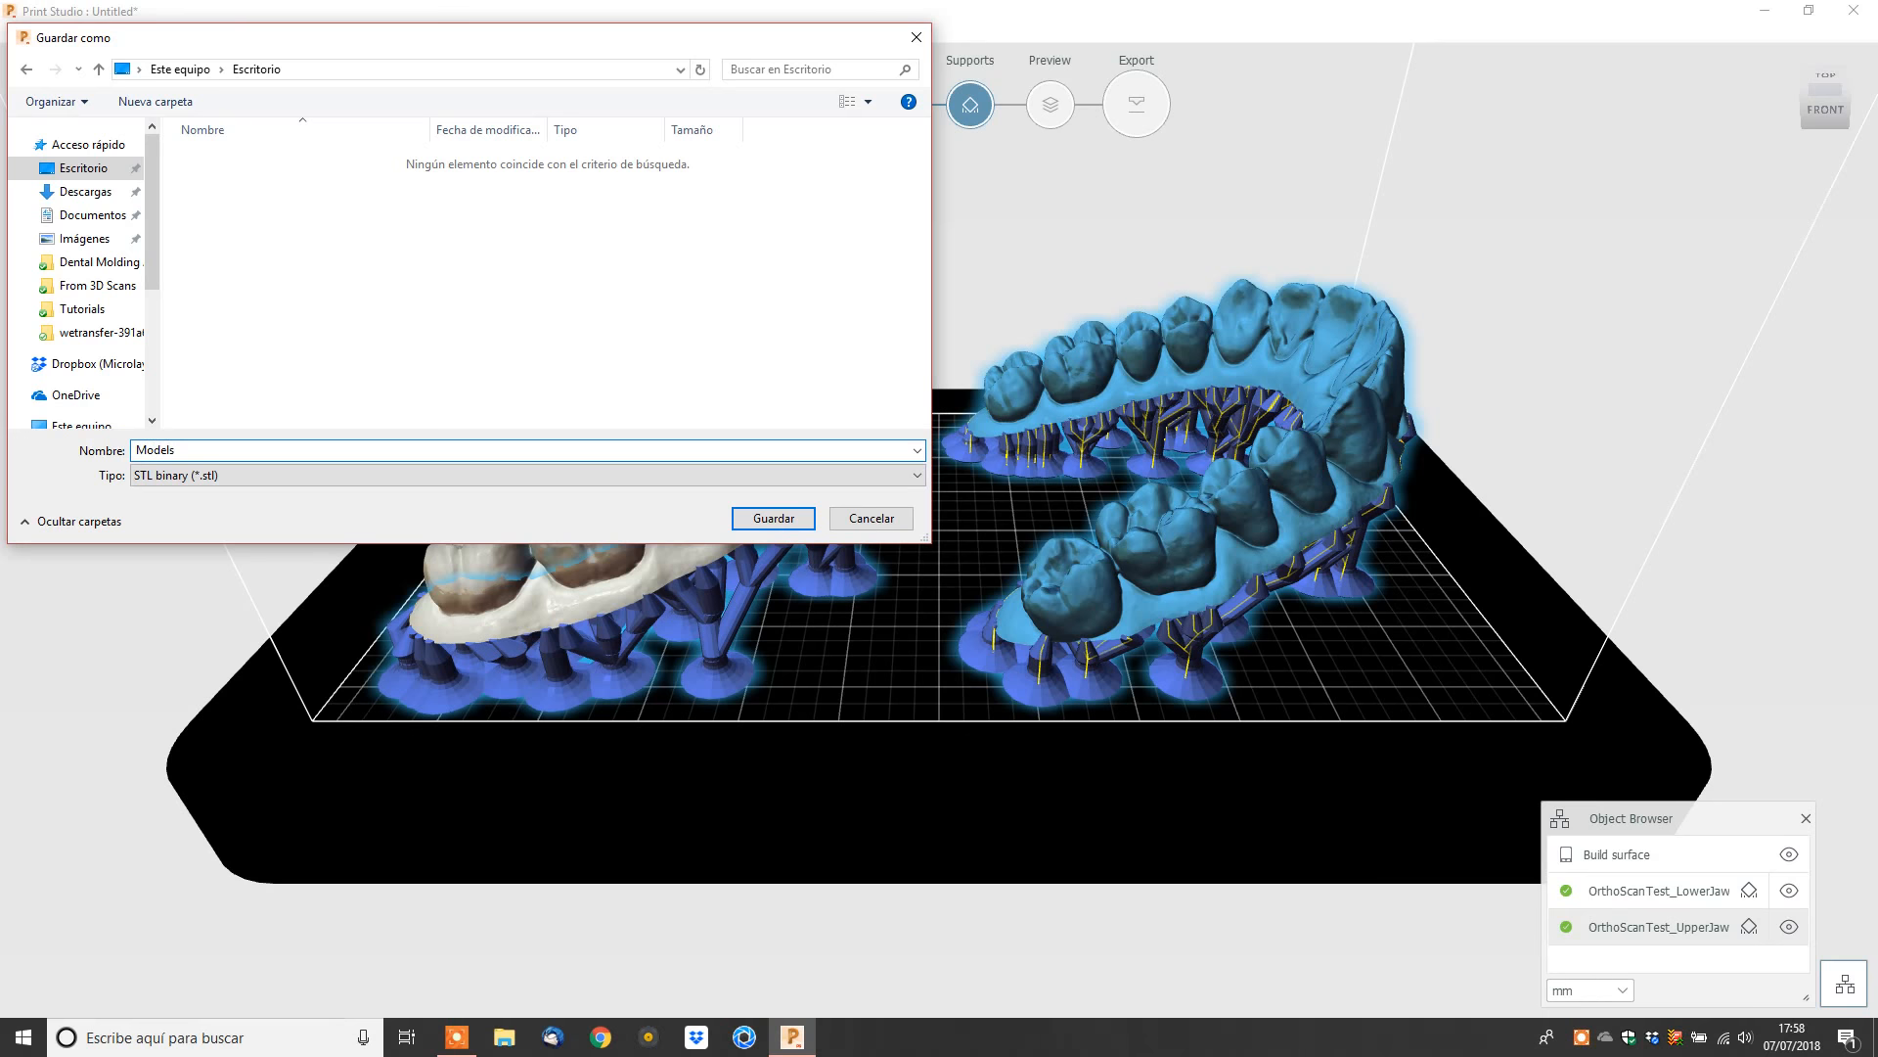
key(Return)
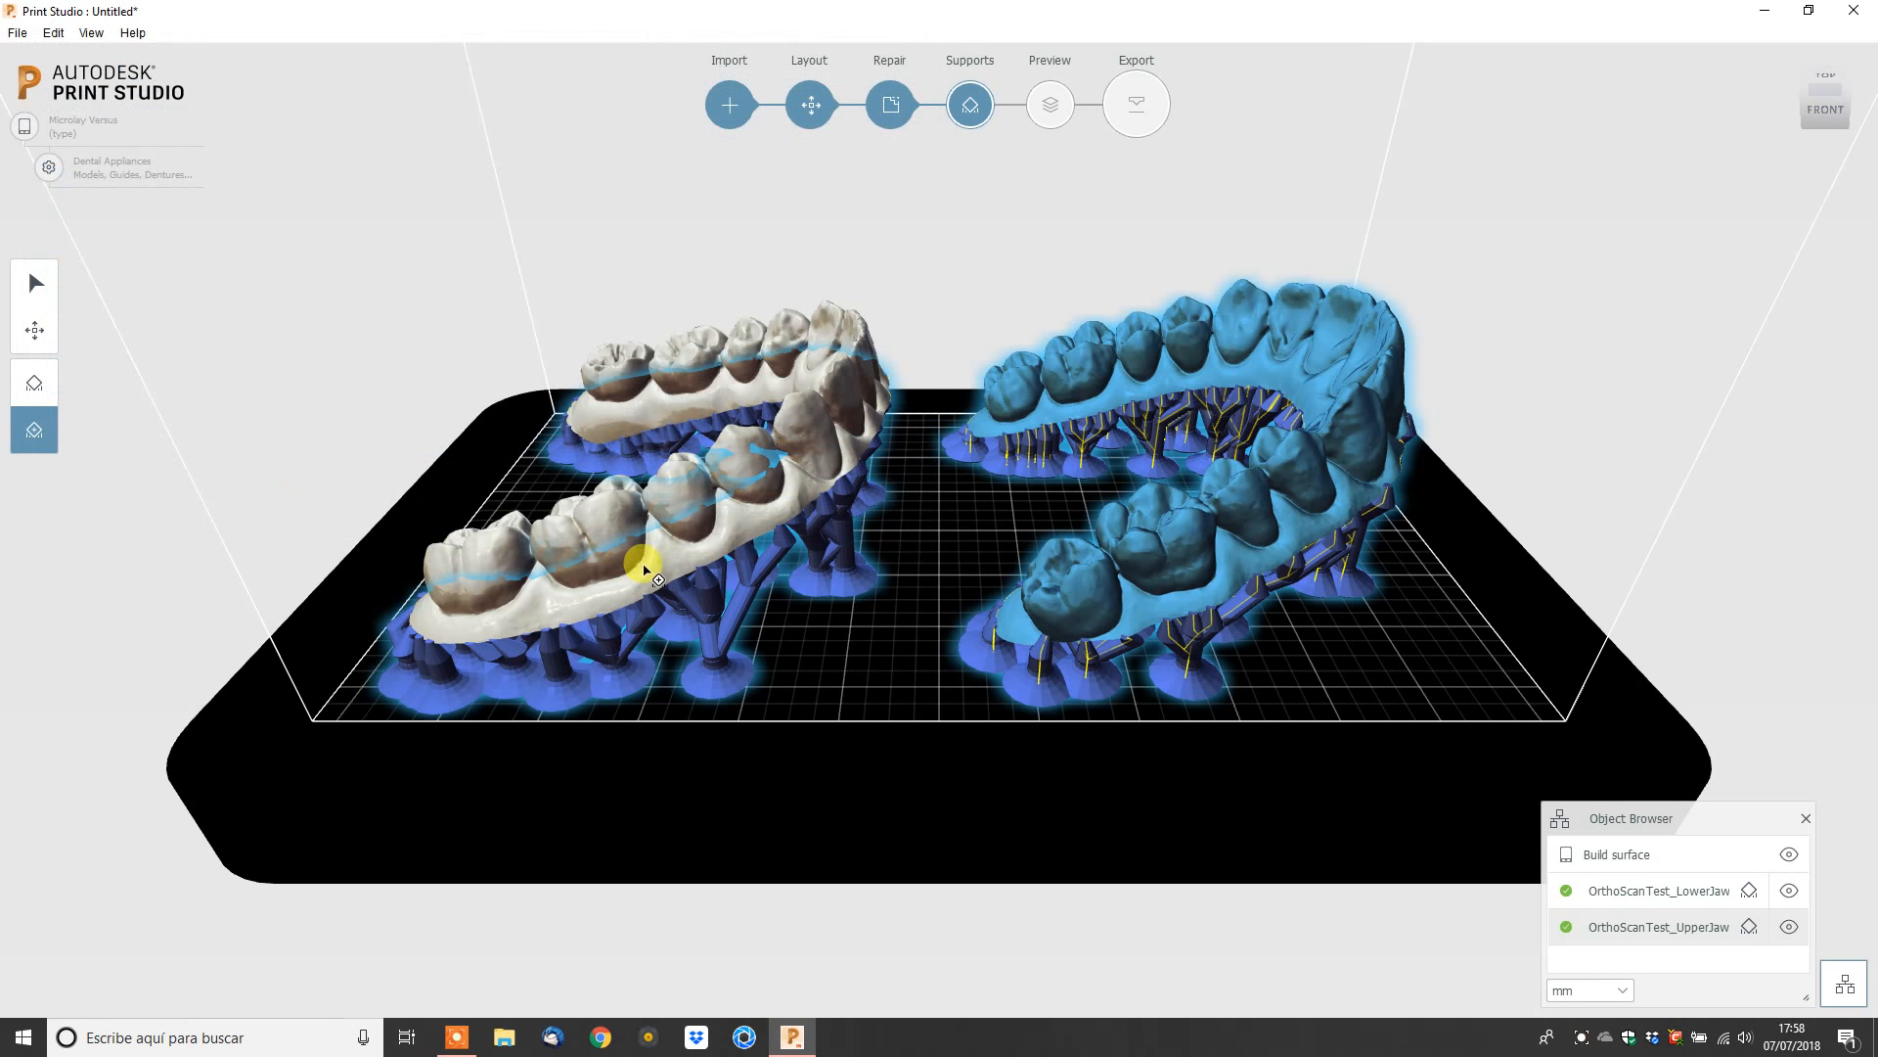